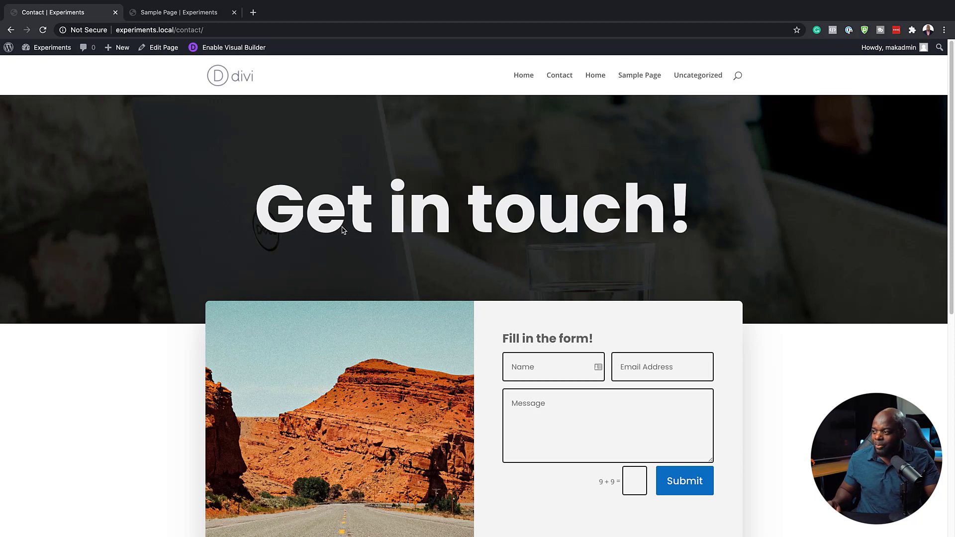
- Review the finished contact page from the "Get in touch!" header through the form to the footer
scroll(382, 276, down, 2)
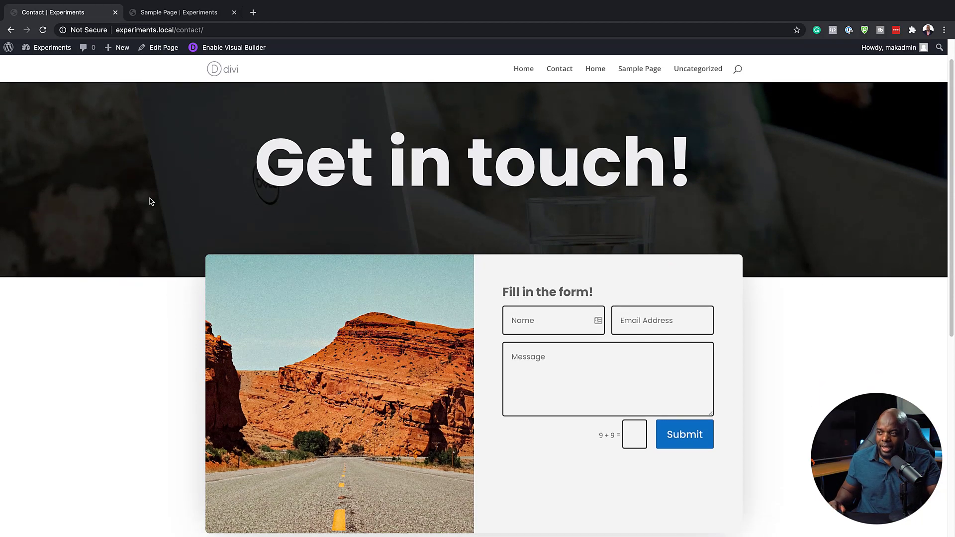
scroll(151, 200, up, 2)
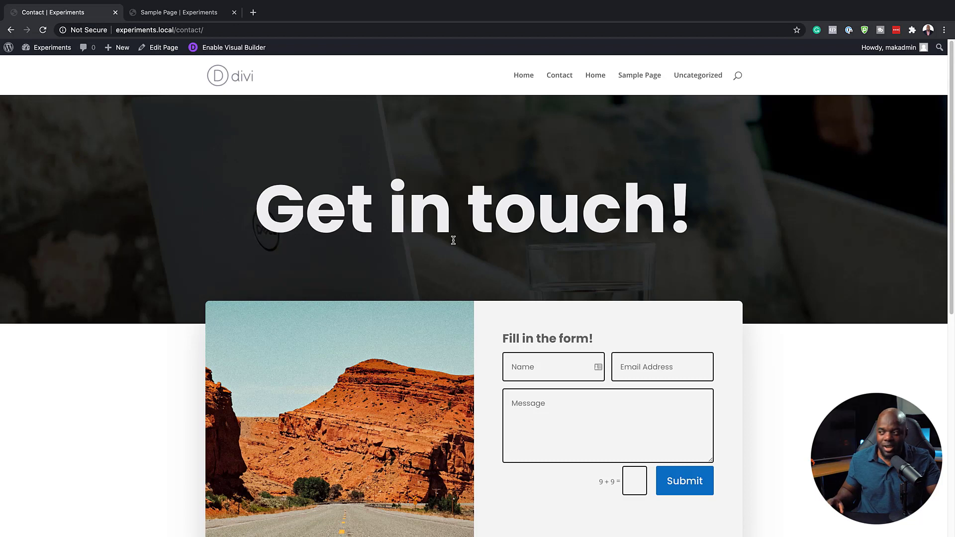
scroll(388, 297, down, 5)
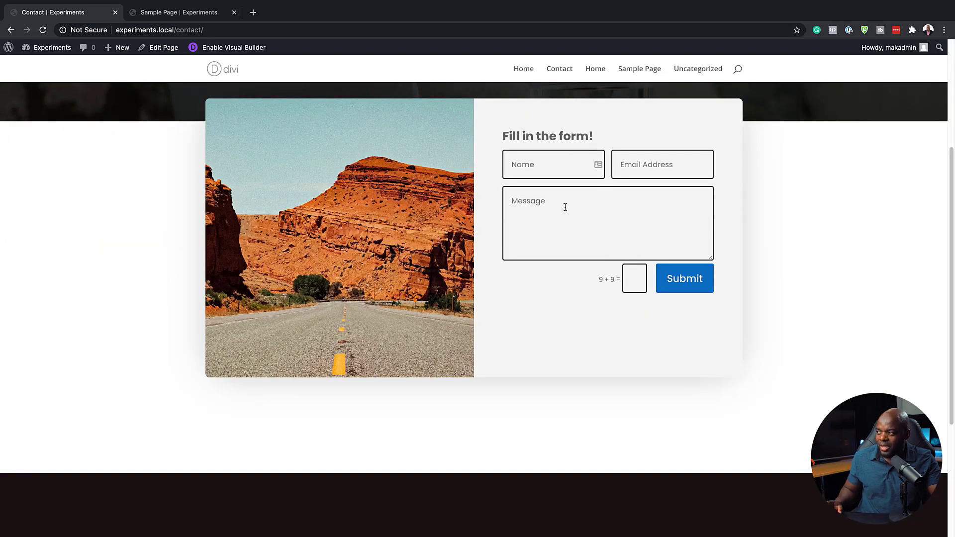
scroll(528, 284, down, 5)
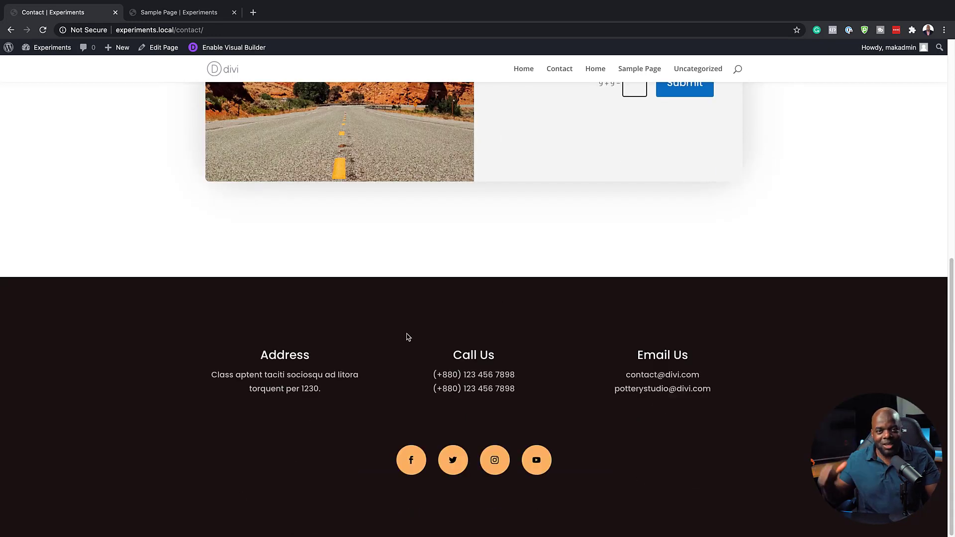
scroll(507, 241, up, 8)
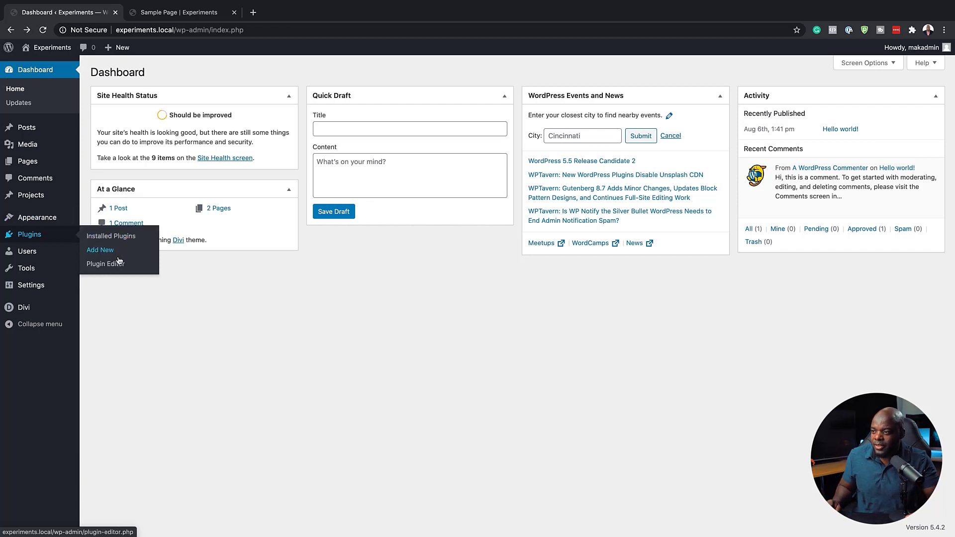
- Go to the Instant Images plugin's photo browser and upload the red canyon road photo to the media library
click(123, 238)
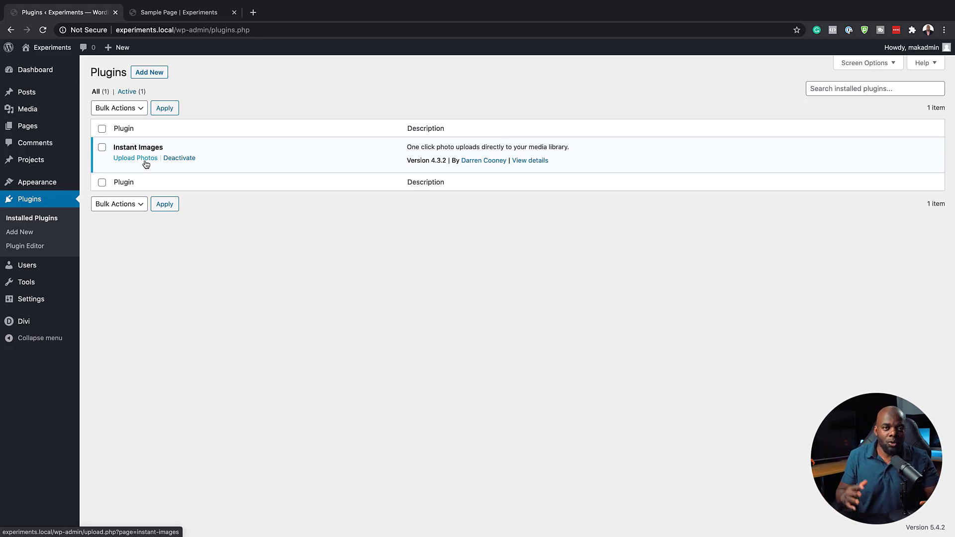
click(146, 159)
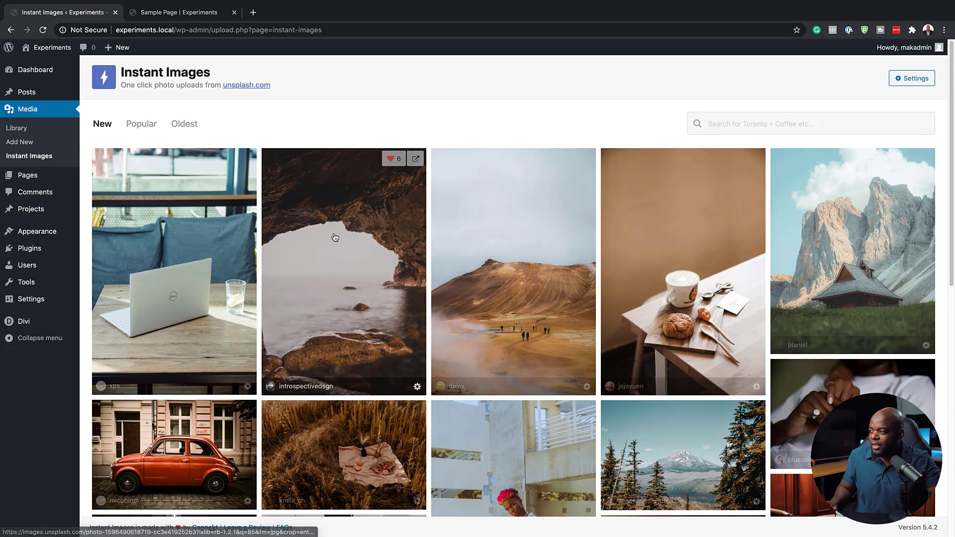
scroll(450, 288, down, 2)
scroll(450, 289, down, 6)
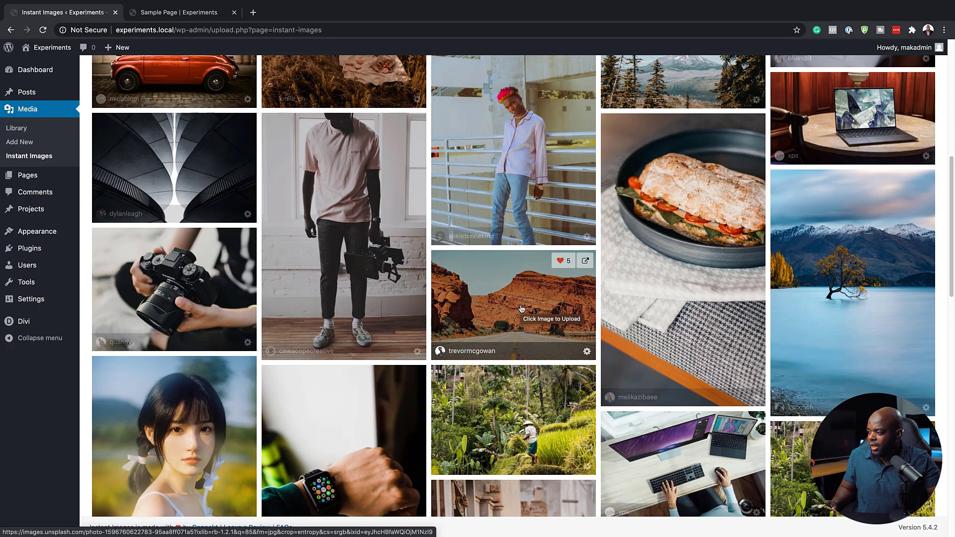
click(521, 309)
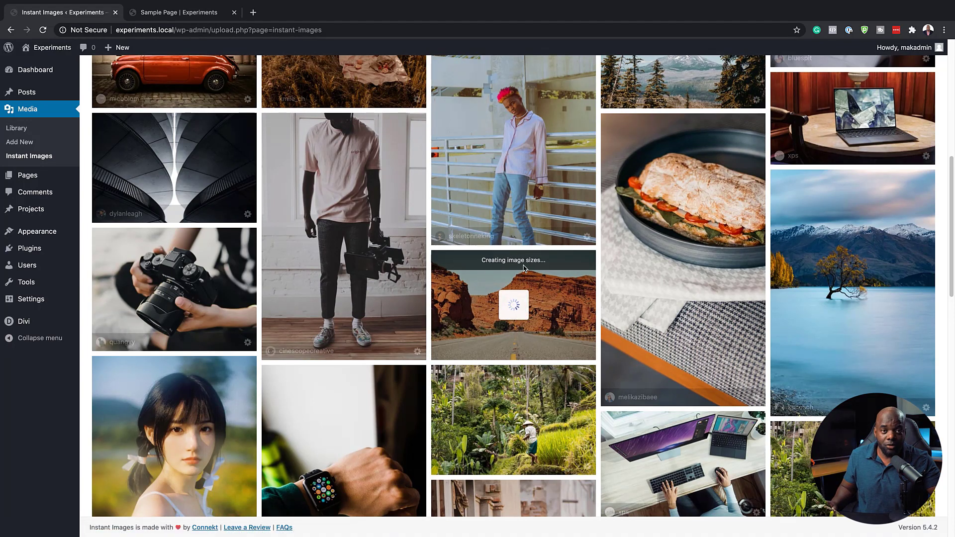
- Upload the XPS photo of a silver laptop and water glass on a wooden table to the media library
scroll(523, 269, down, 9)
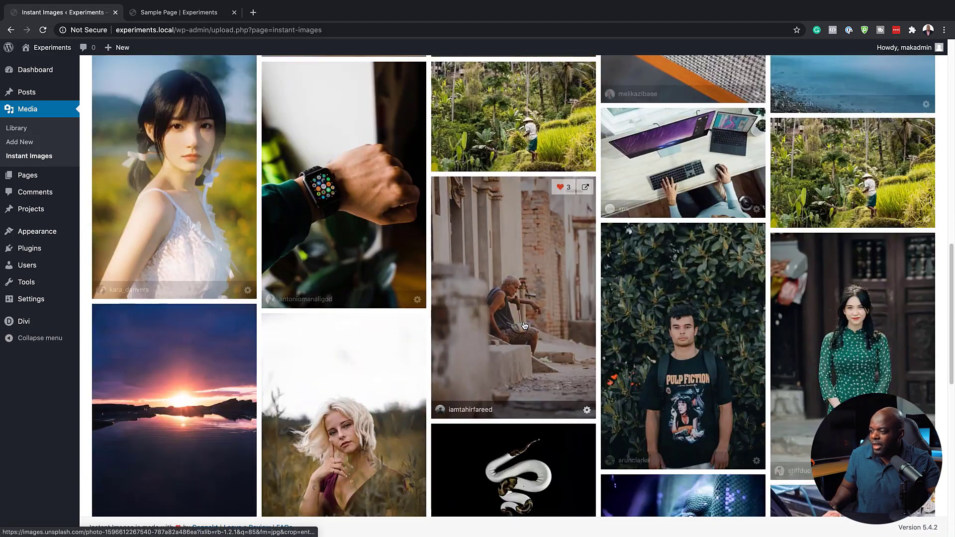
scroll(525, 326, down, 3)
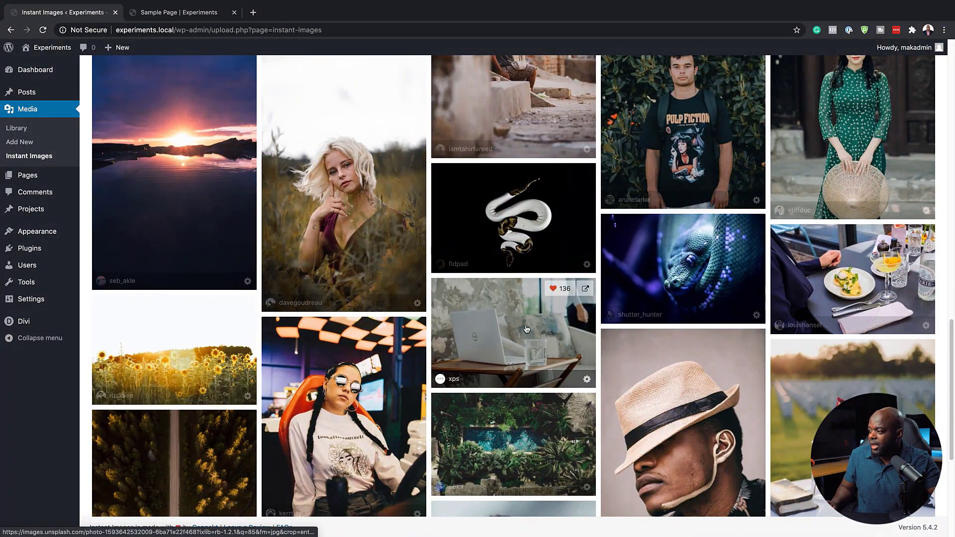
click(528, 329)
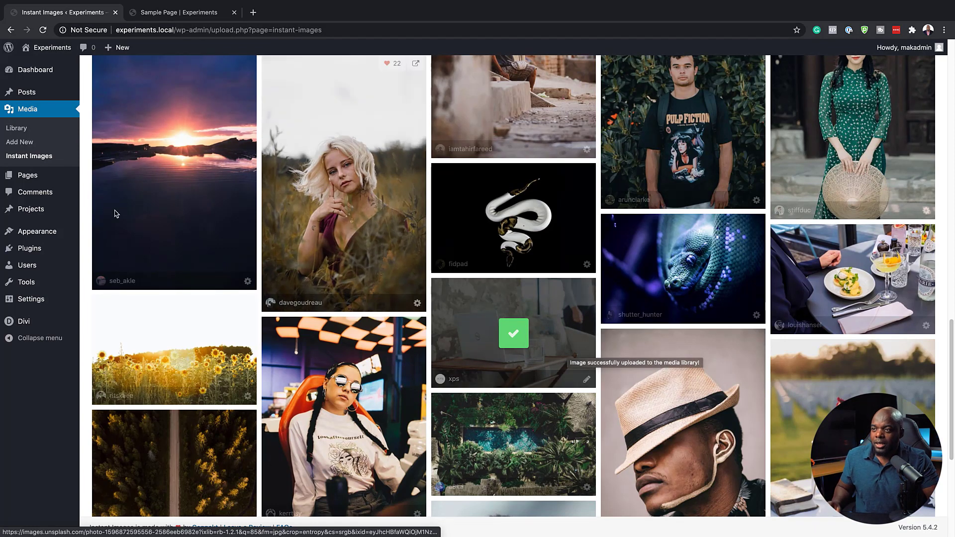
- Create a new page titled "Contact" and start building it from scratch with the Divi Builder
mouse_move(54, 219)
mouse_move(47, 177)
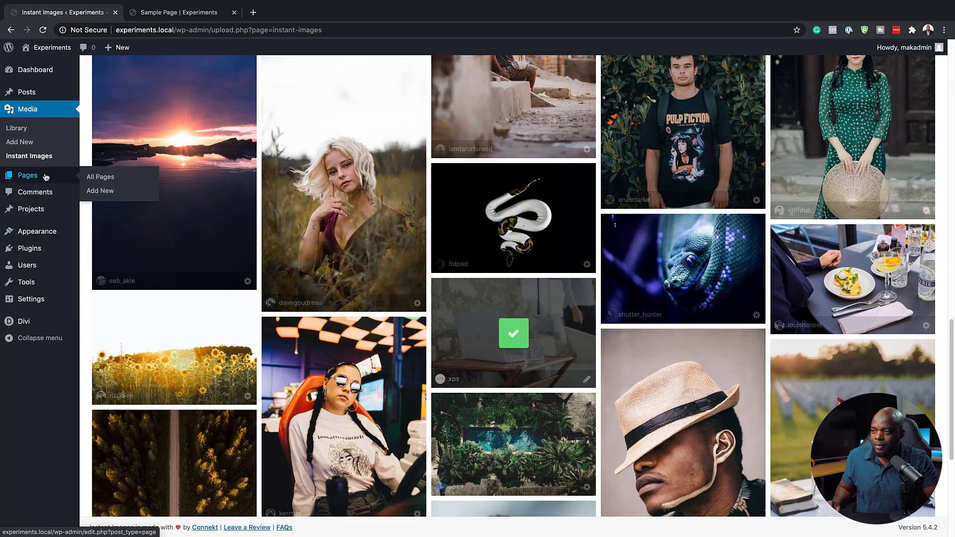
click(105, 193)
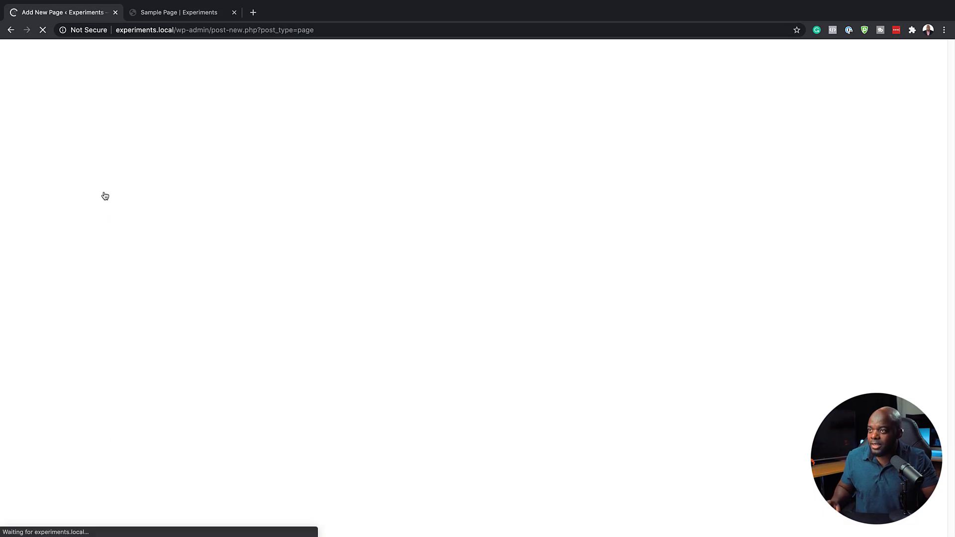
text(Contact)
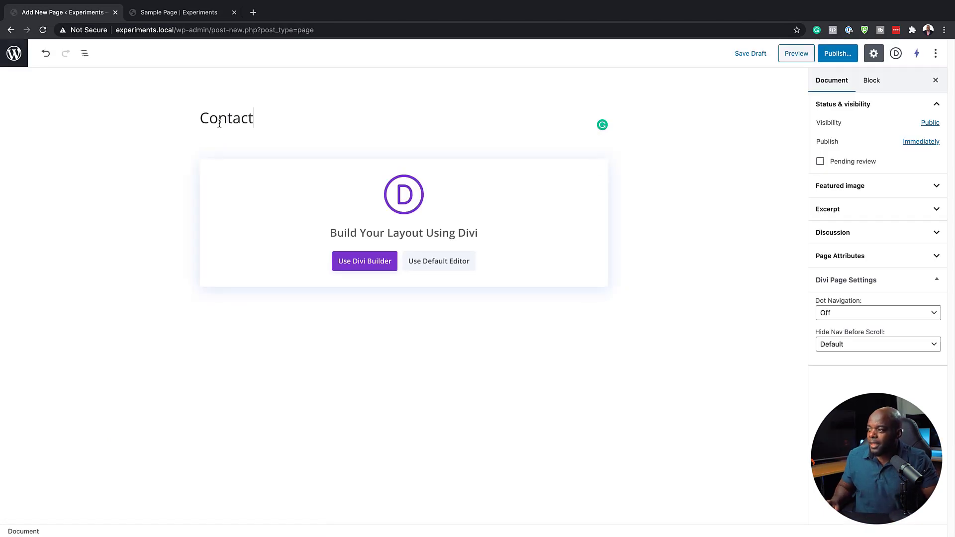
click(379, 264)
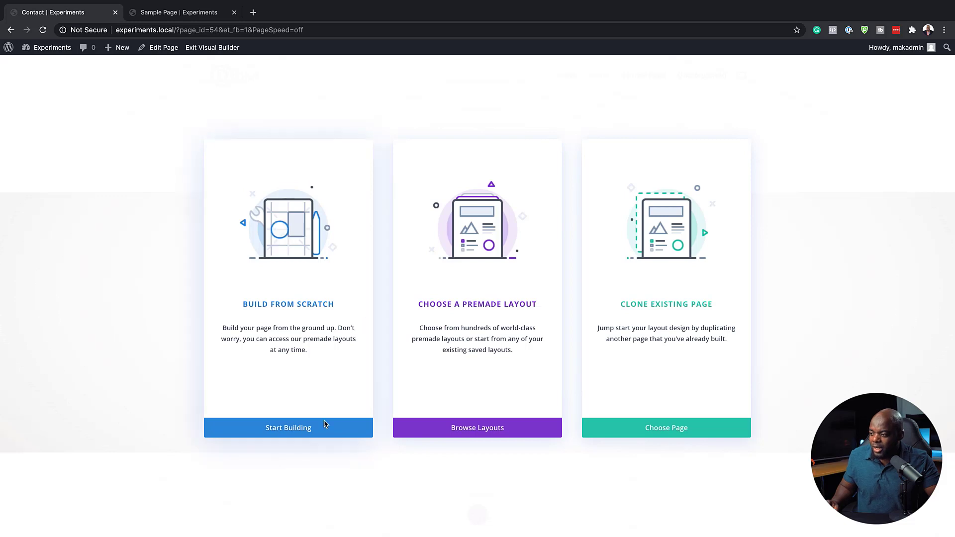
click(309, 429)
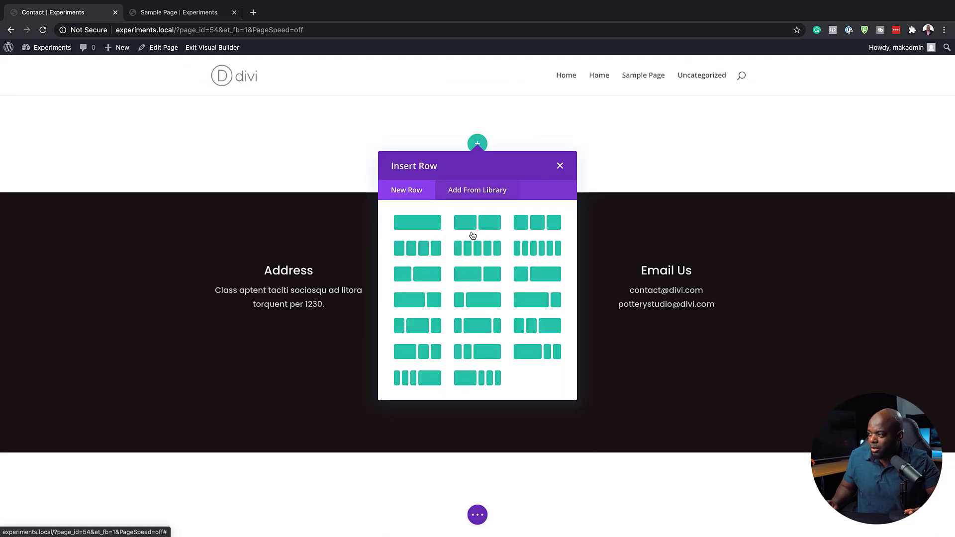
- Insert a single-column row in the new section and add a Text module to it
click(431, 228)
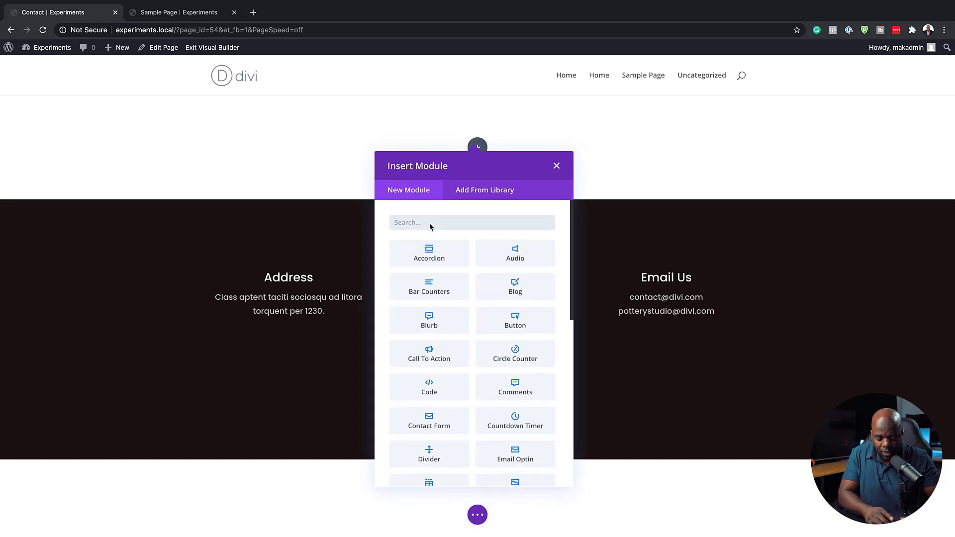
text(tect)
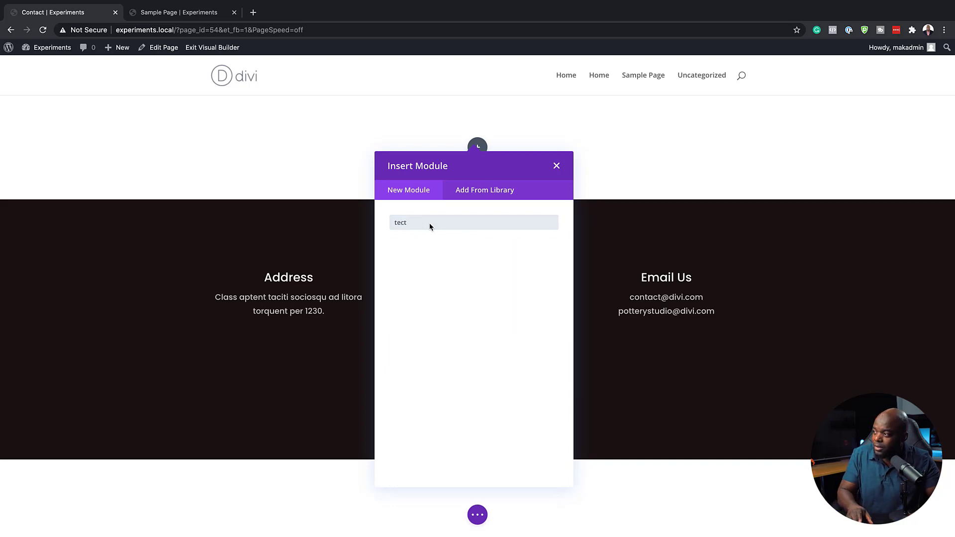
key(BackSpace)
key(BackSpace)
click(531, 322)
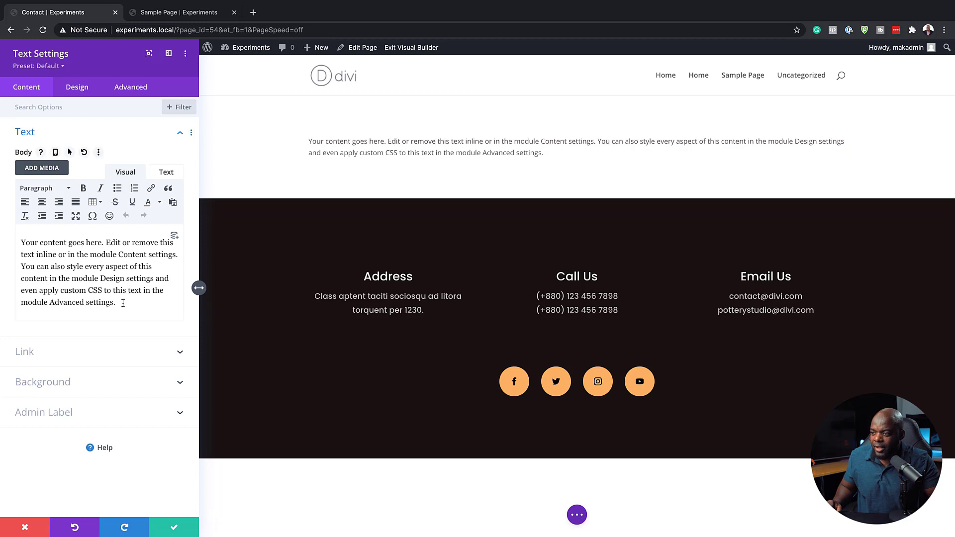
- Replace the Text module's placeholder content with "Get in touch!" and save the module
drag(120, 305, 19, 231)
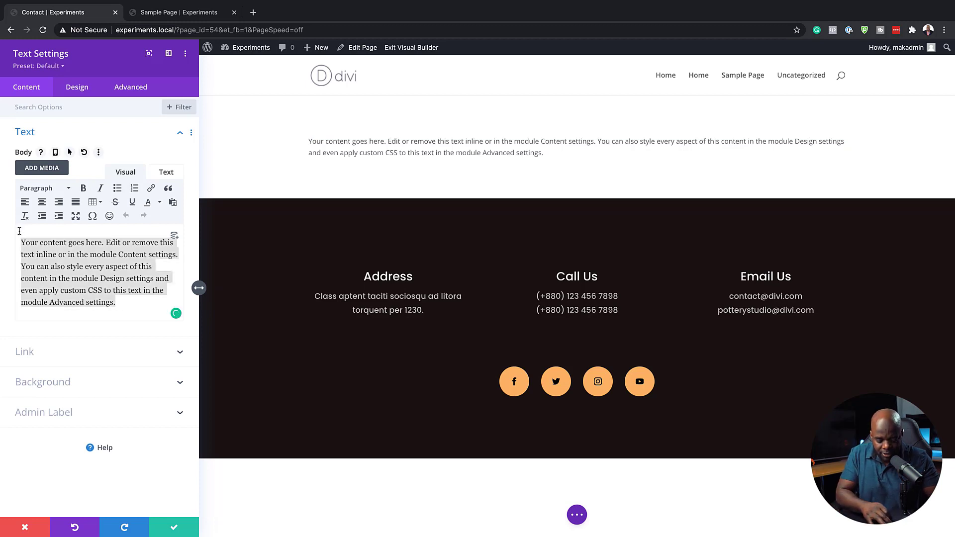
key(BackSpace)
text(Get in touch!)
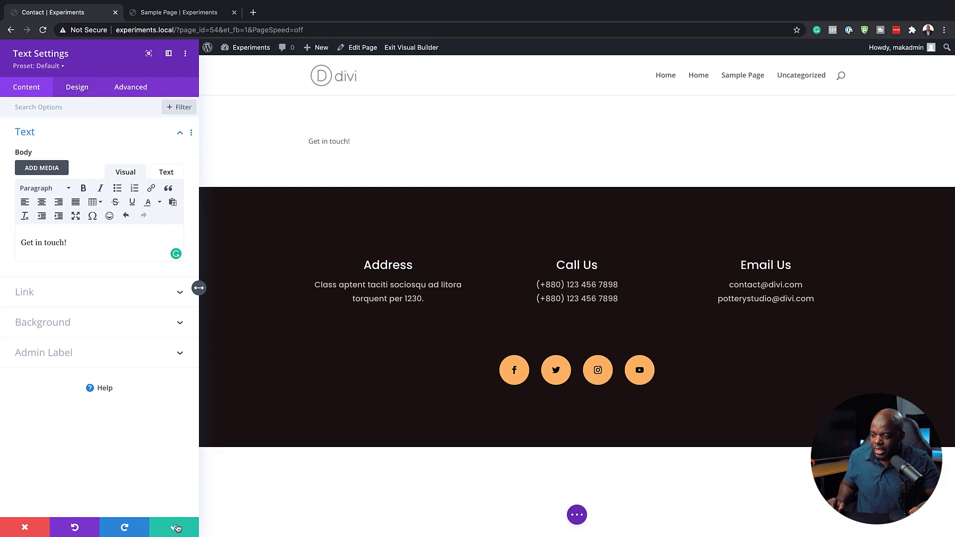
click(177, 527)
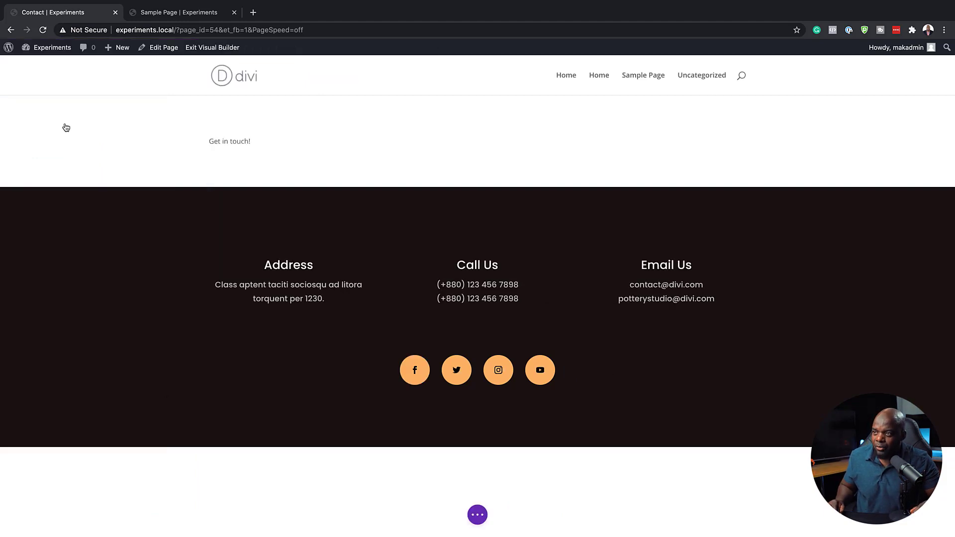
- Set the "Get in touch!" section's background image to the silver laptop photo from the media library
mouse_move(30, 111)
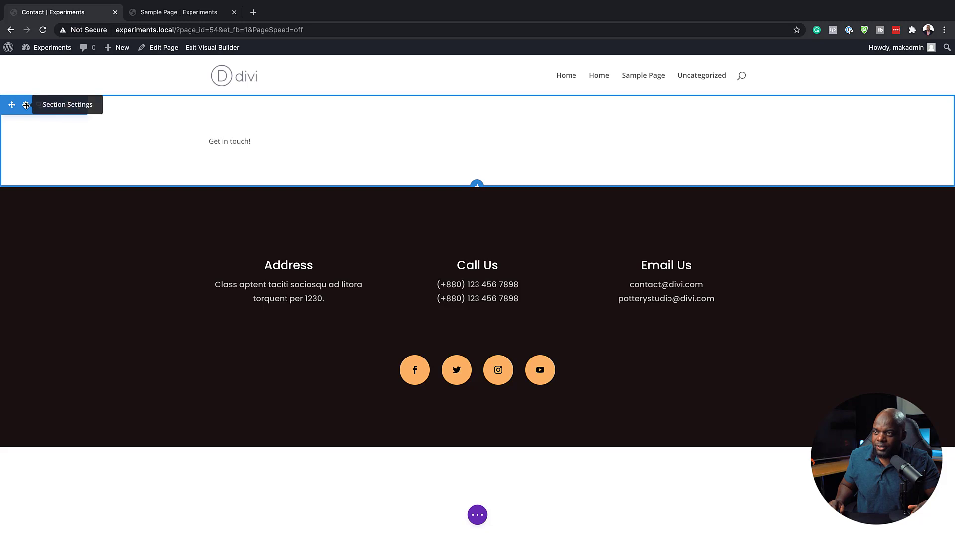
click(26, 105)
click(50, 166)
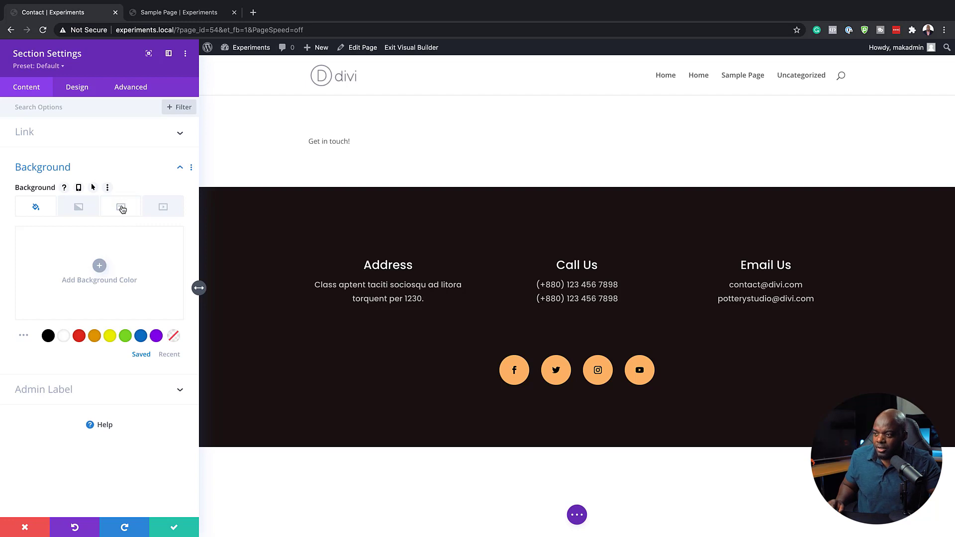
click(121, 209)
click(98, 267)
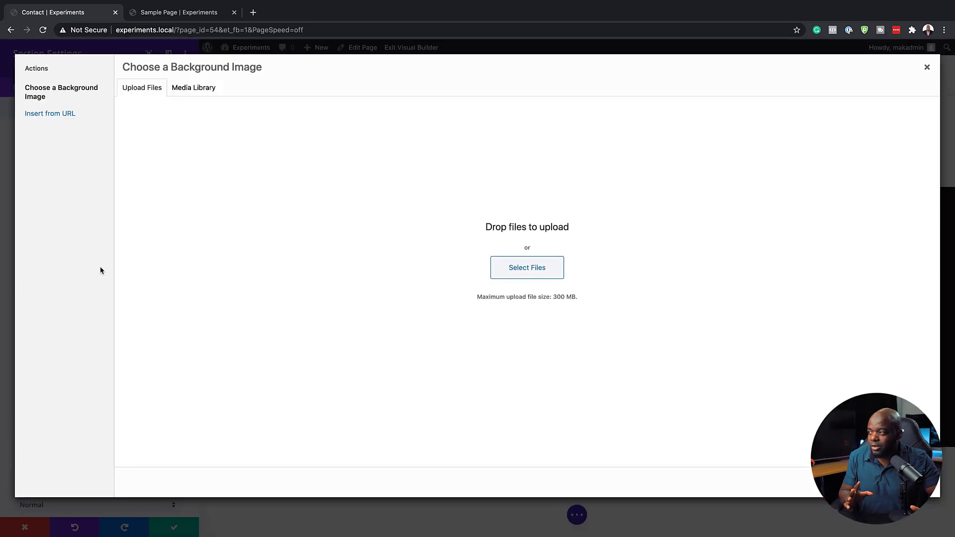
click(200, 89)
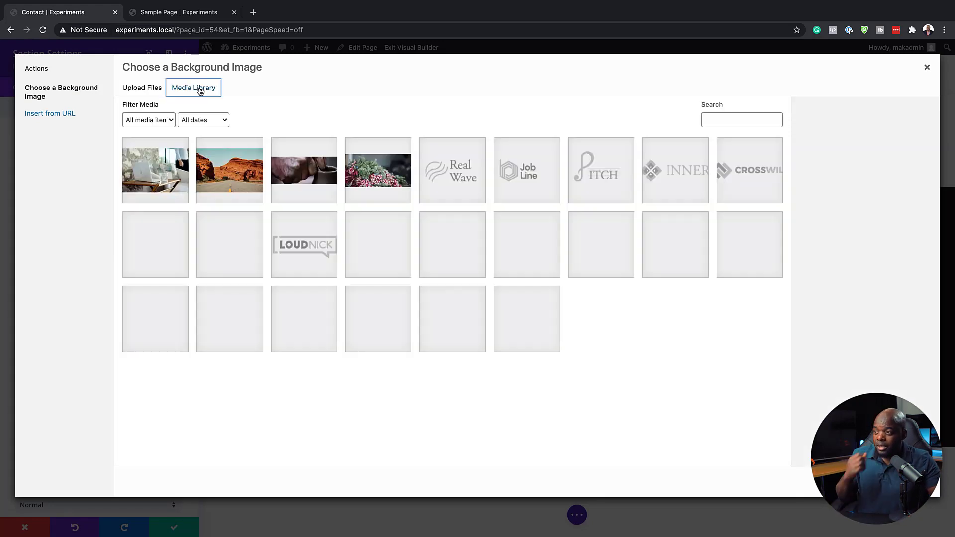
click(169, 179)
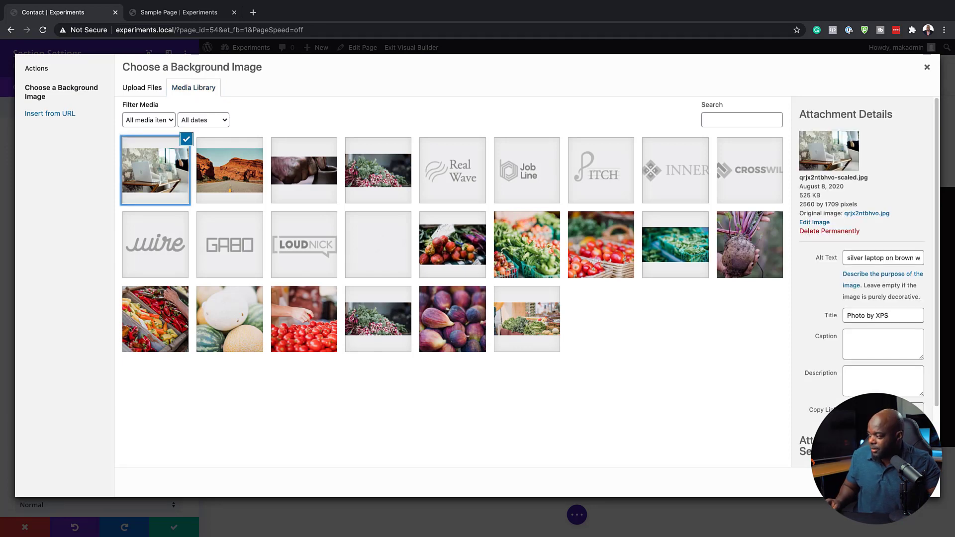
click(895, 481)
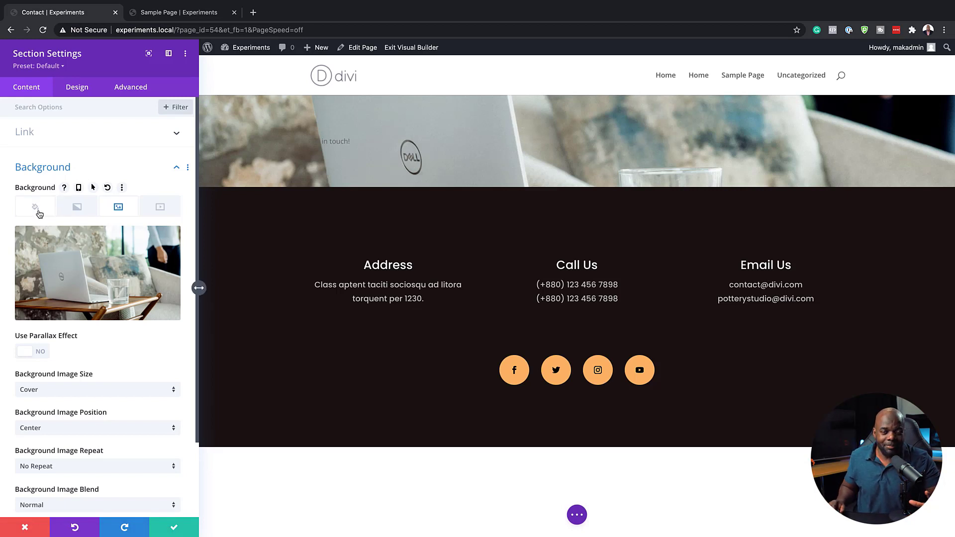
- Give the section a black #000000 background color and set the background image blend to Overlay
click(36, 208)
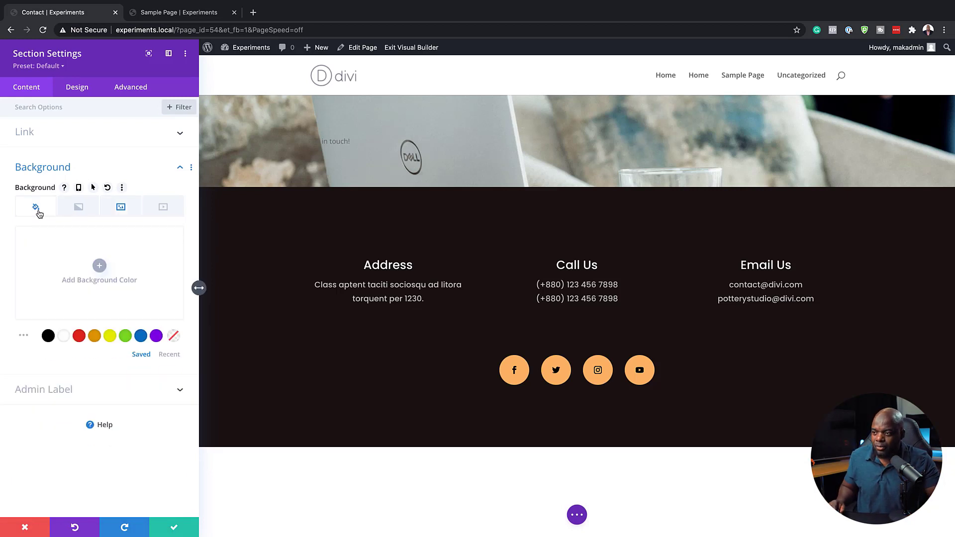
click(48, 337)
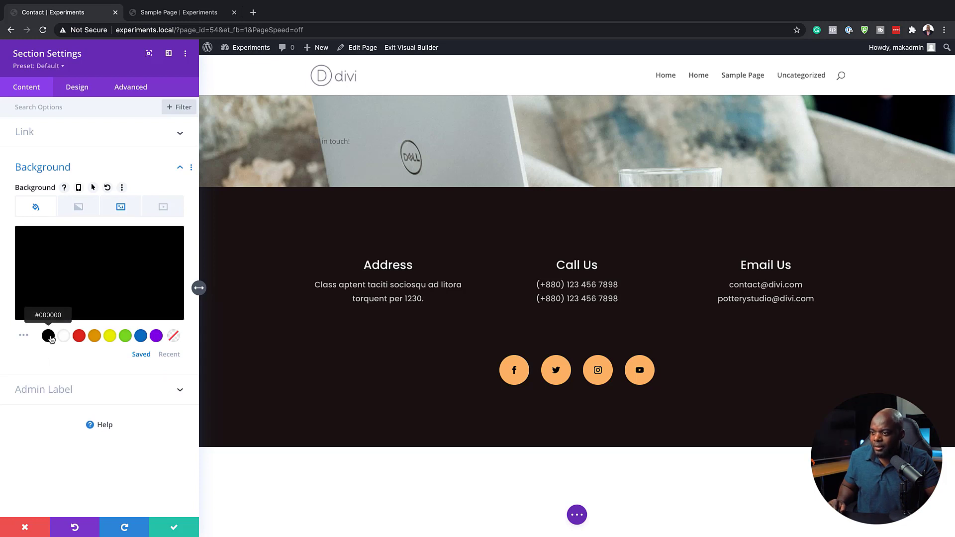
click(121, 207)
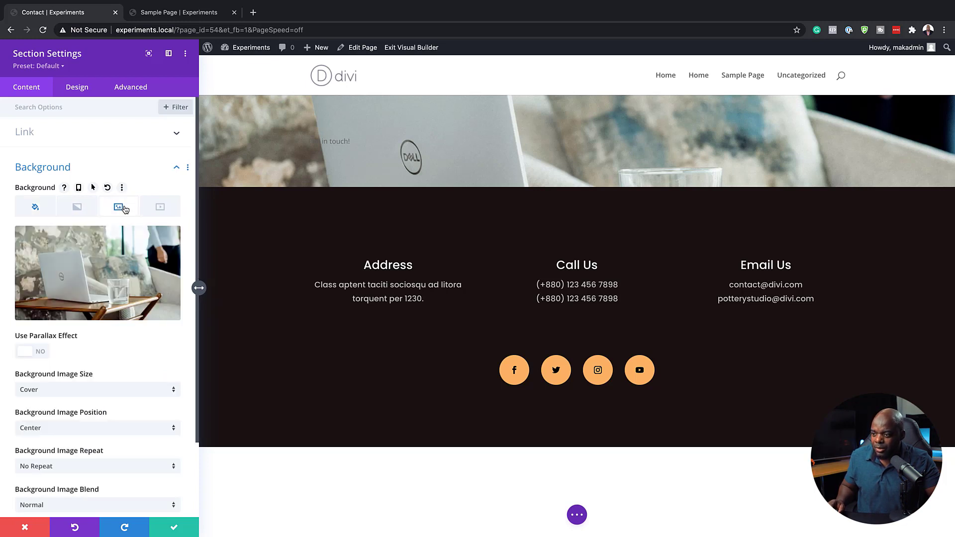
scroll(112, 382, down, 4)
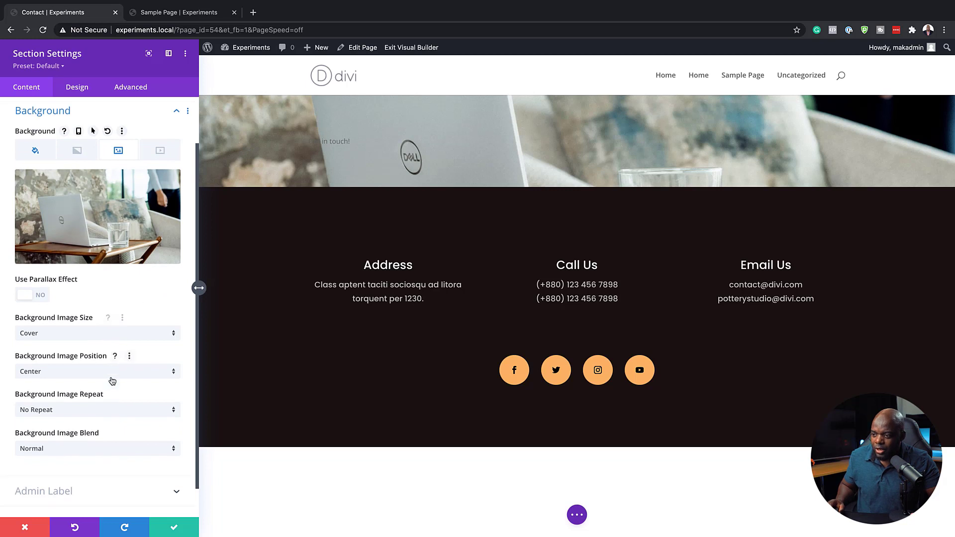
click(97, 419)
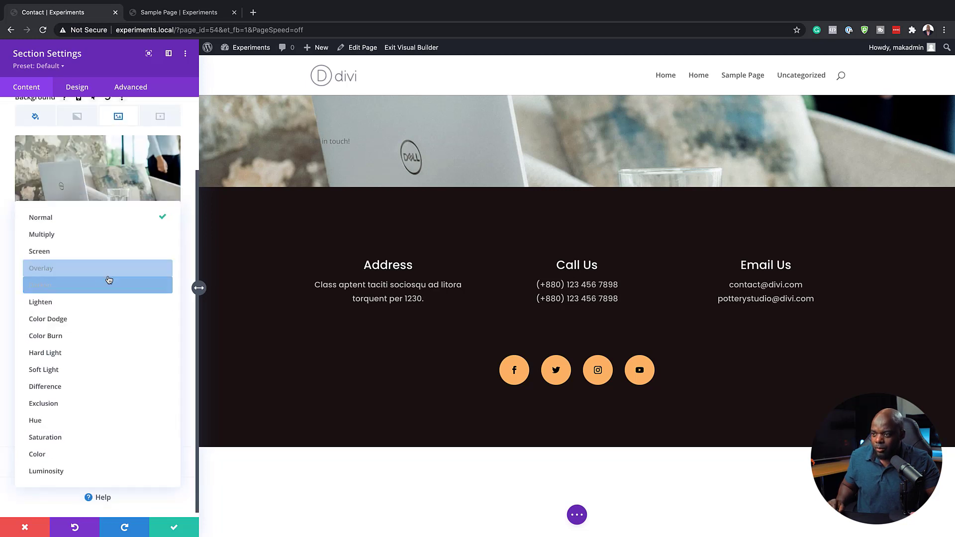
click(108, 271)
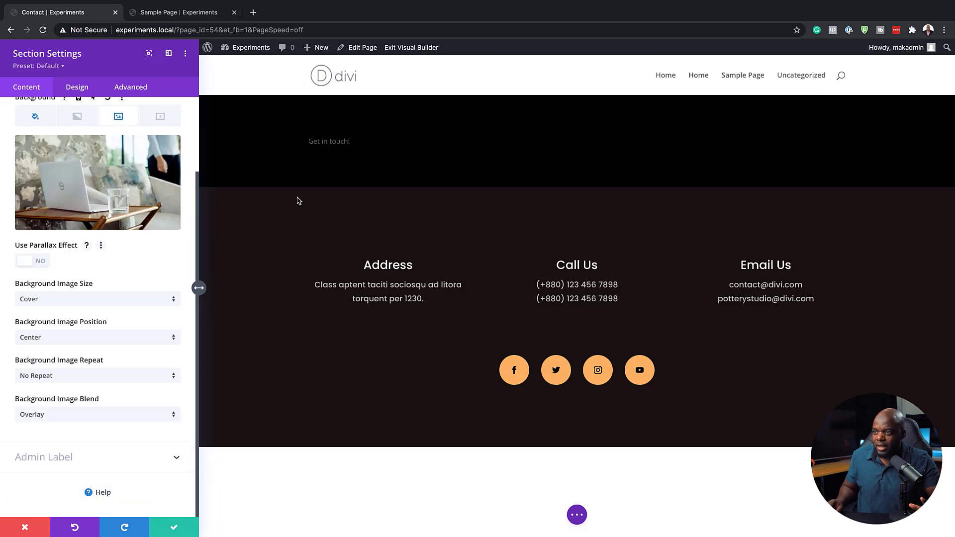
- Lower the opacity of the section's black background color to rgba(0,0,0,0.76)
click(35, 118)
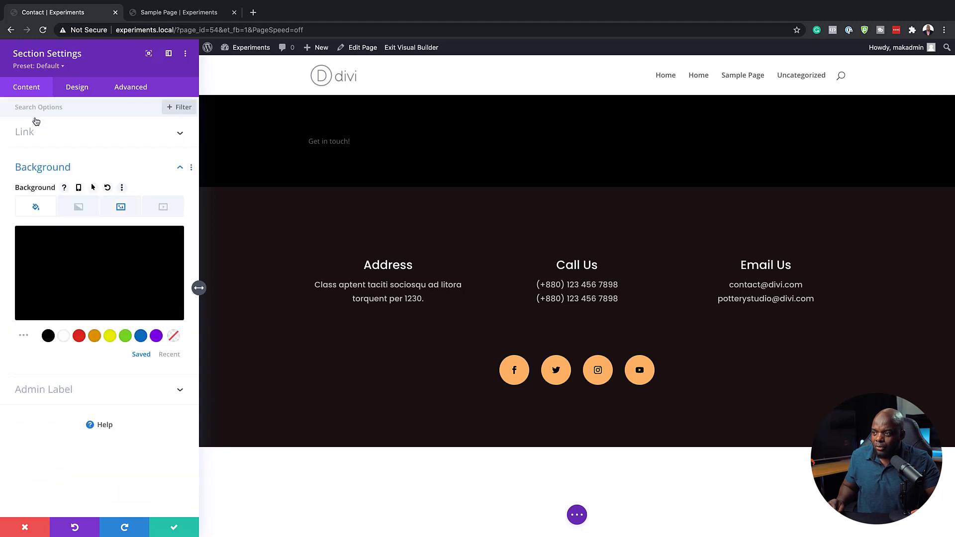
click(117, 271)
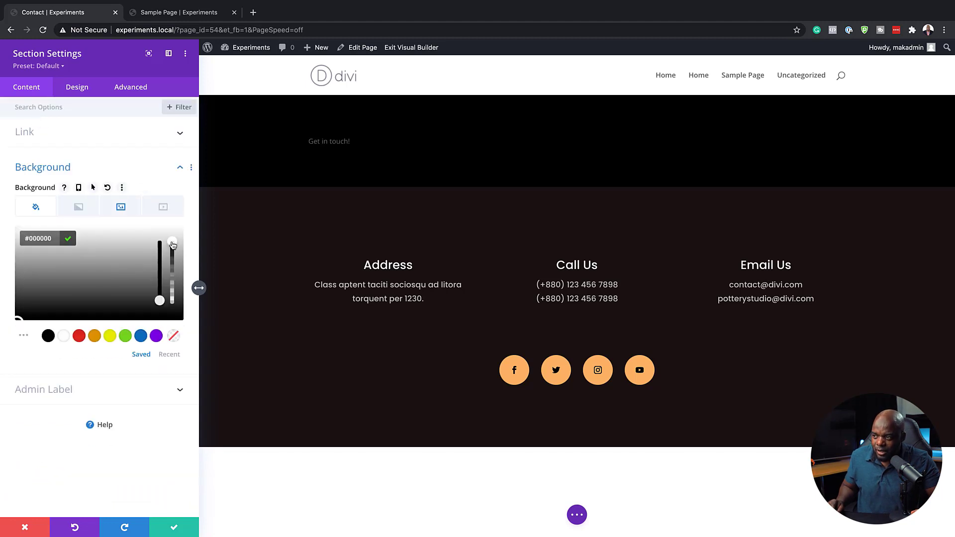
drag(172, 245, 174, 264)
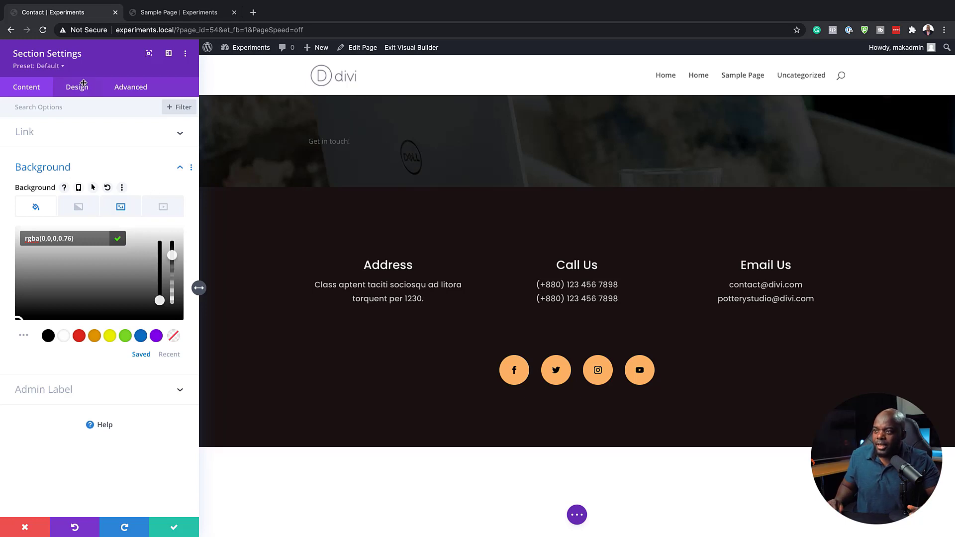
- Link the section's top and bottom padding and set both to 10vw
click(81, 89)
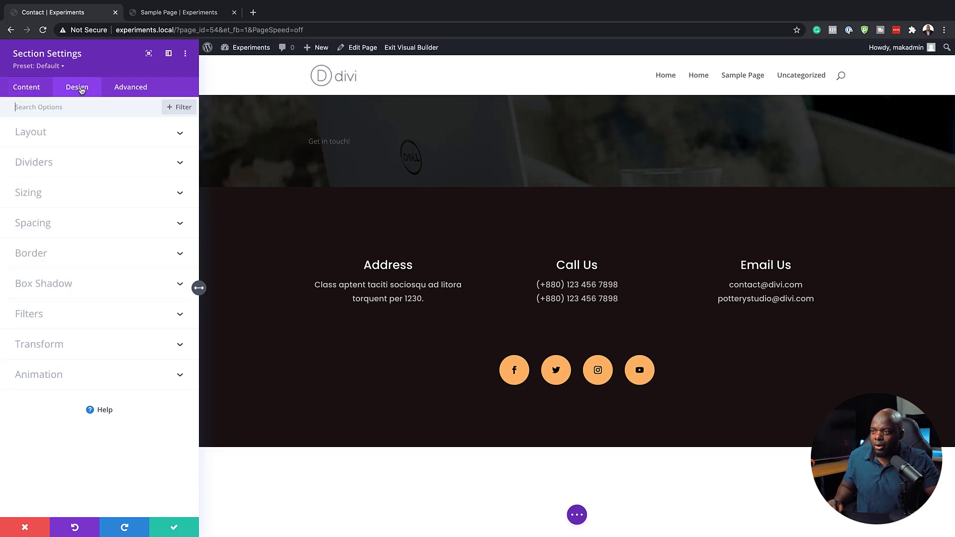
click(43, 225)
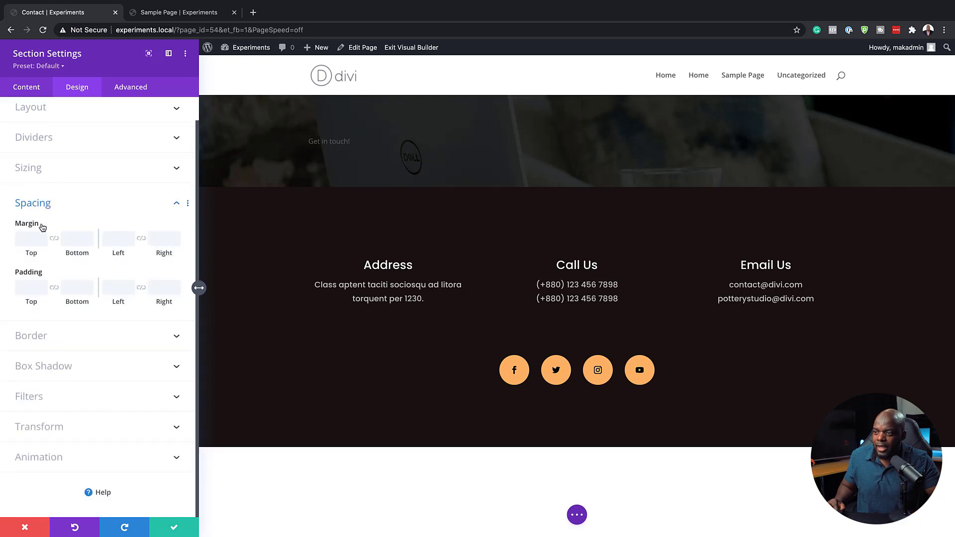
click(28, 288)
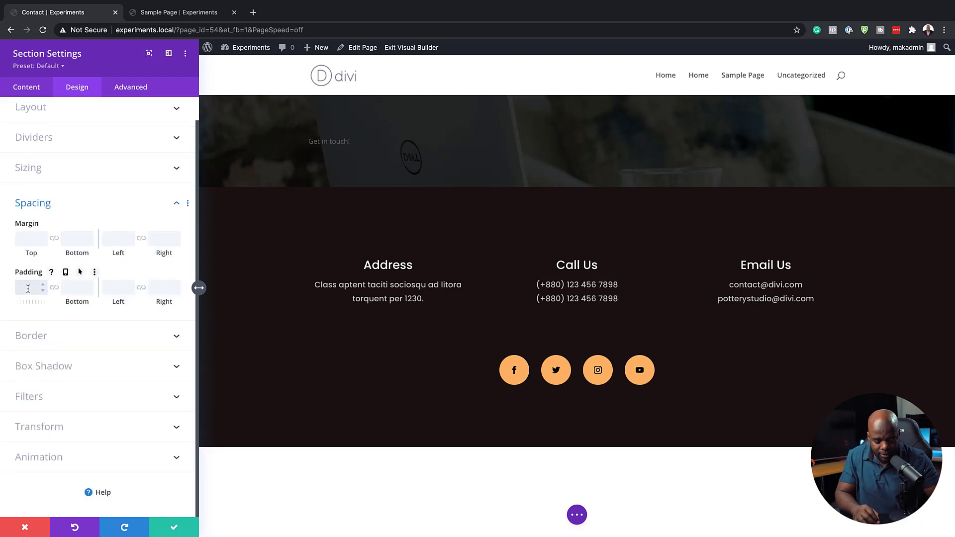
text(7vw)
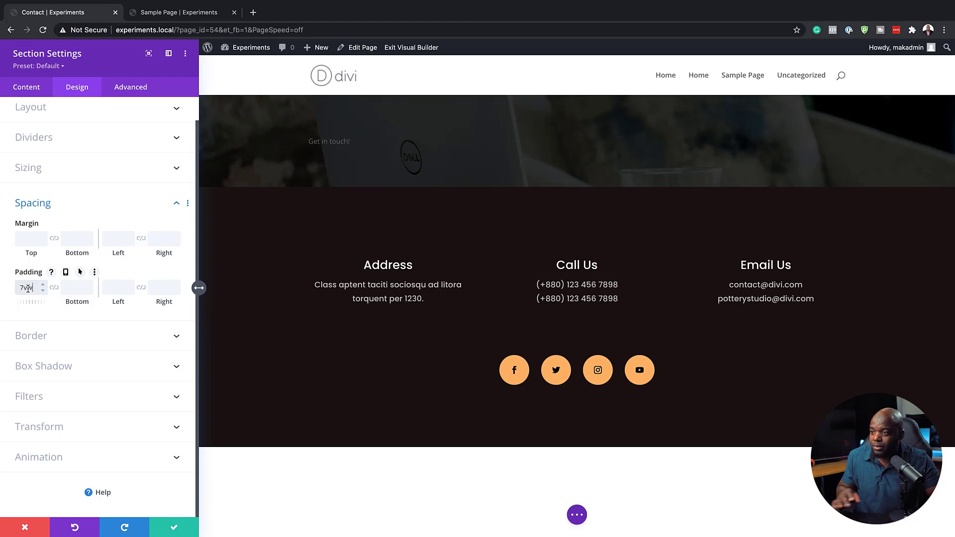
click(56, 289)
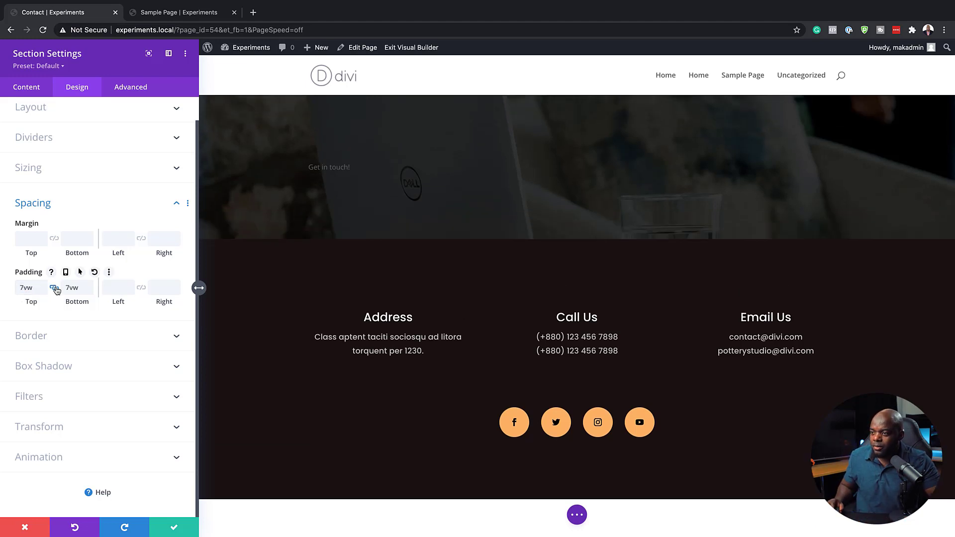
drag(87, 286, 89, 288)
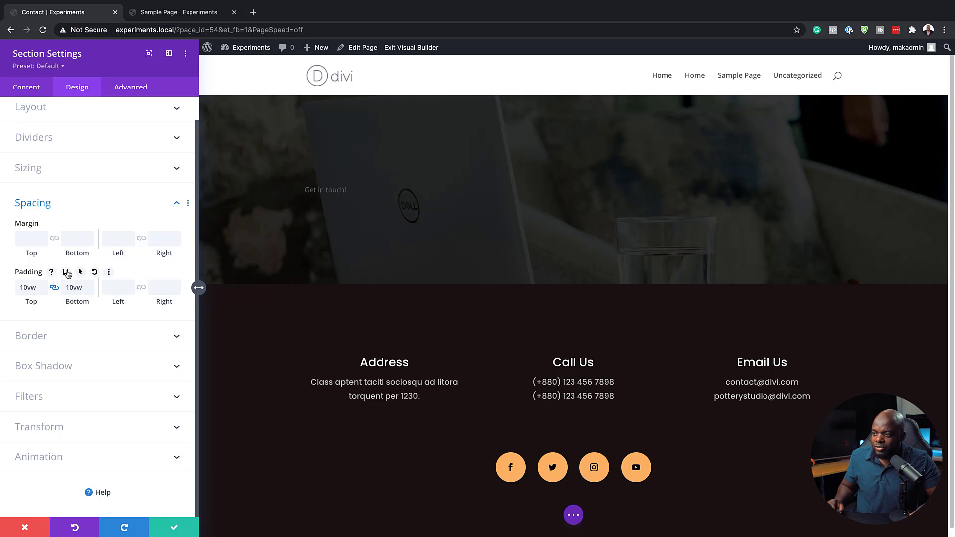
- Check the section's padding at tablet and phone sizes, return to the desktop size and save the section settings
click(66, 273)
click(113, 297)
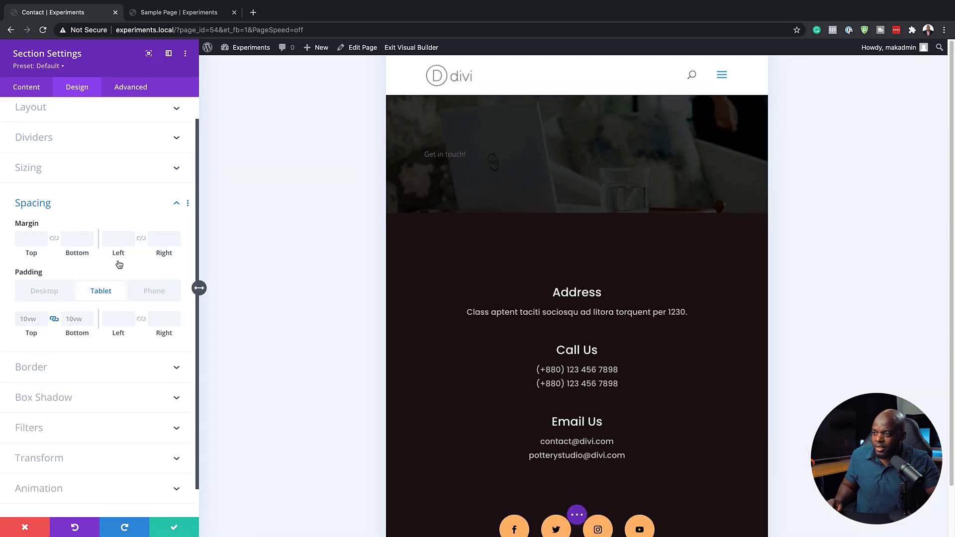
click(155, 293)
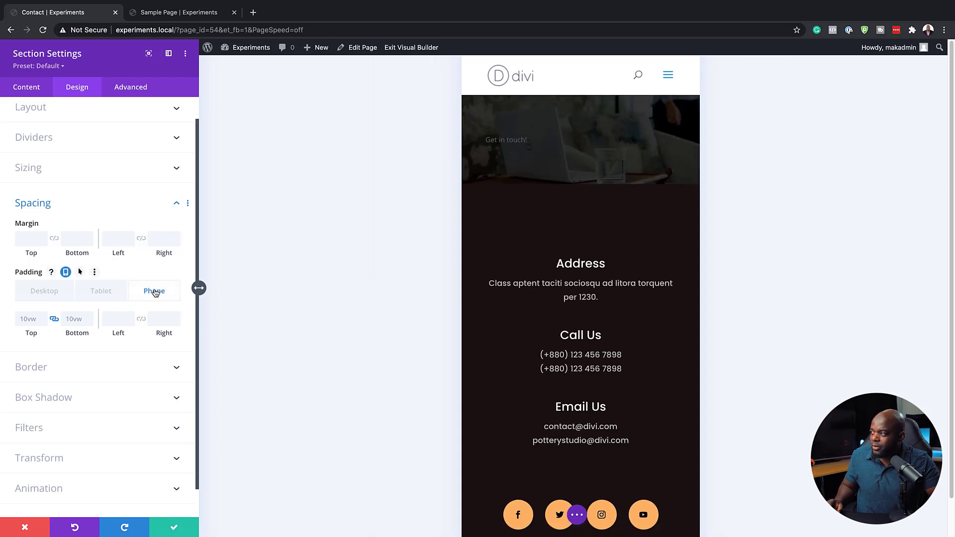
click(43, 294)
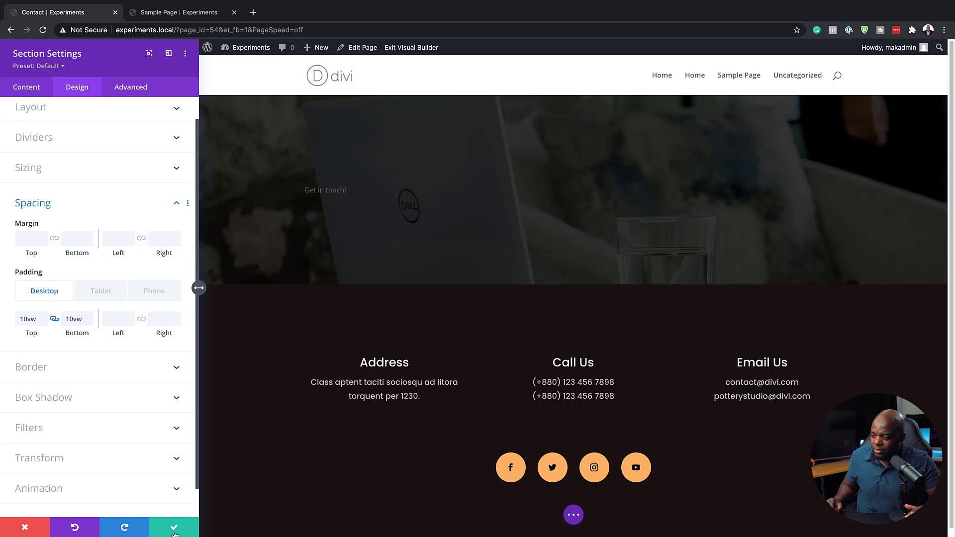
click(175, 531)
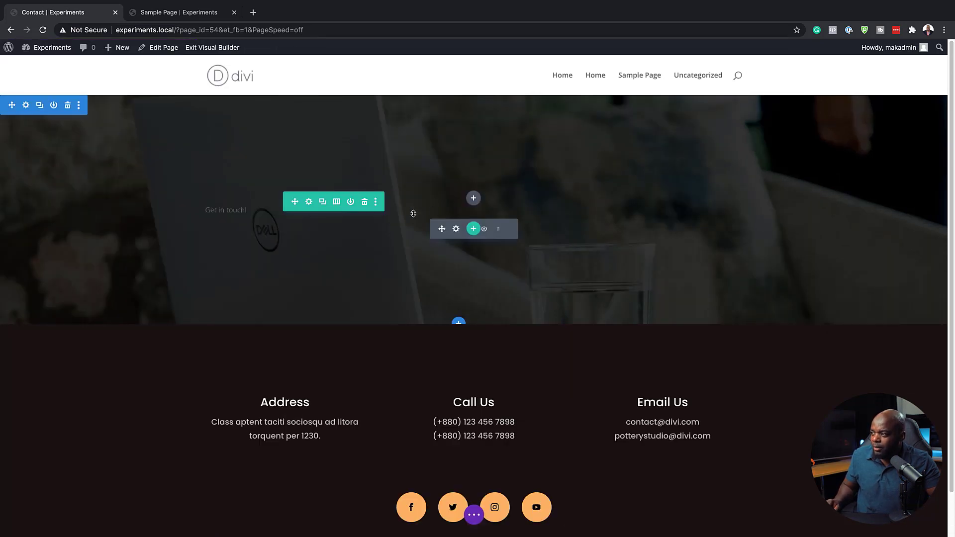
- Set the "Get in touch!" Text module's font to Poppins and its text size to 7vw
click(455, 229)
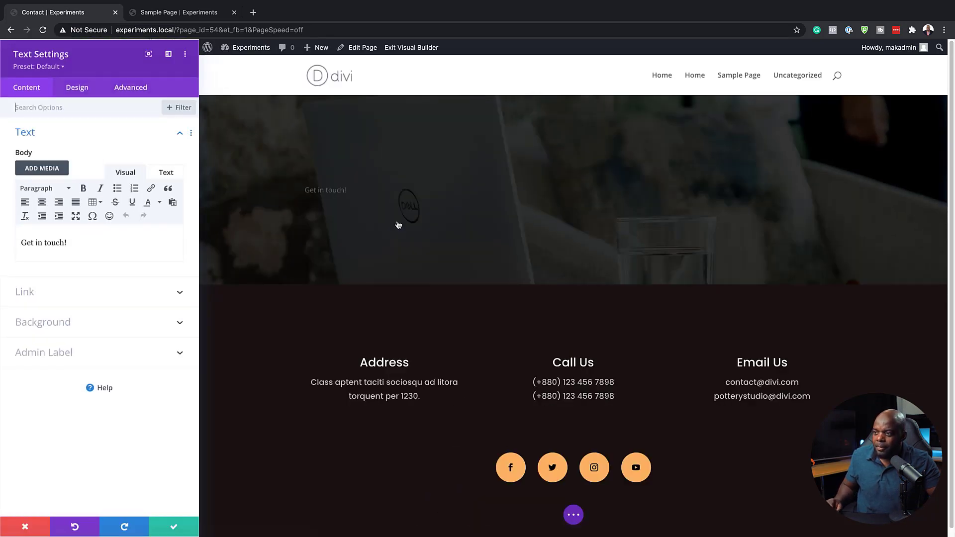
click(79, 88)
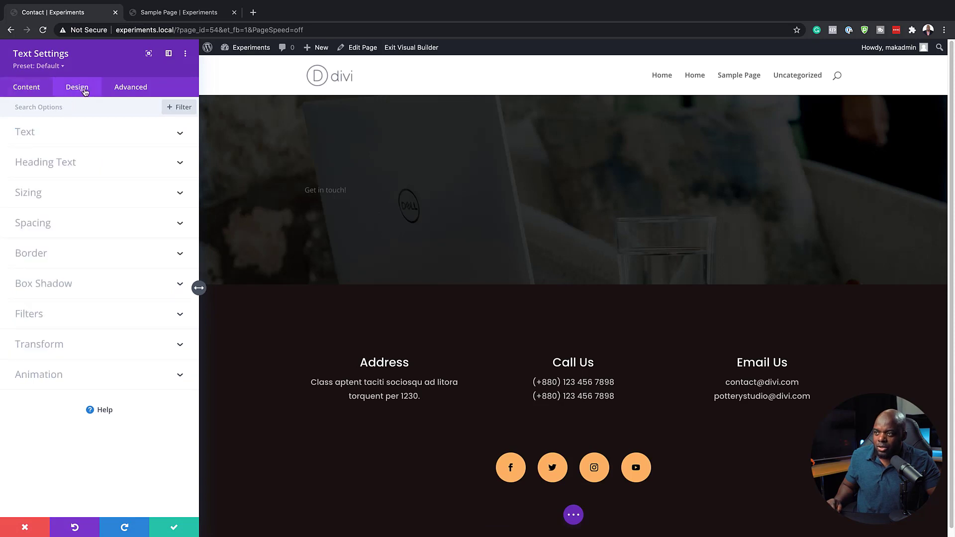
click(32, 133)
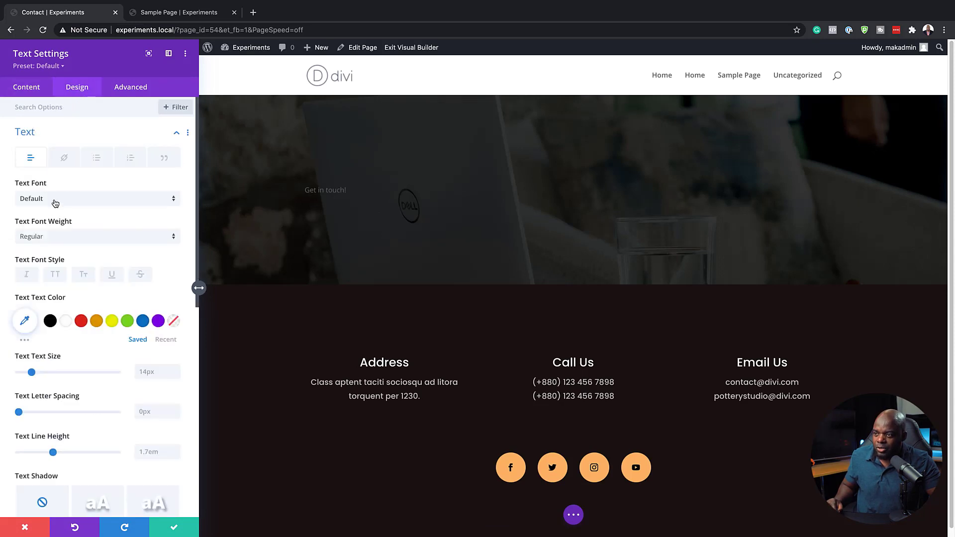
click(54, 200)
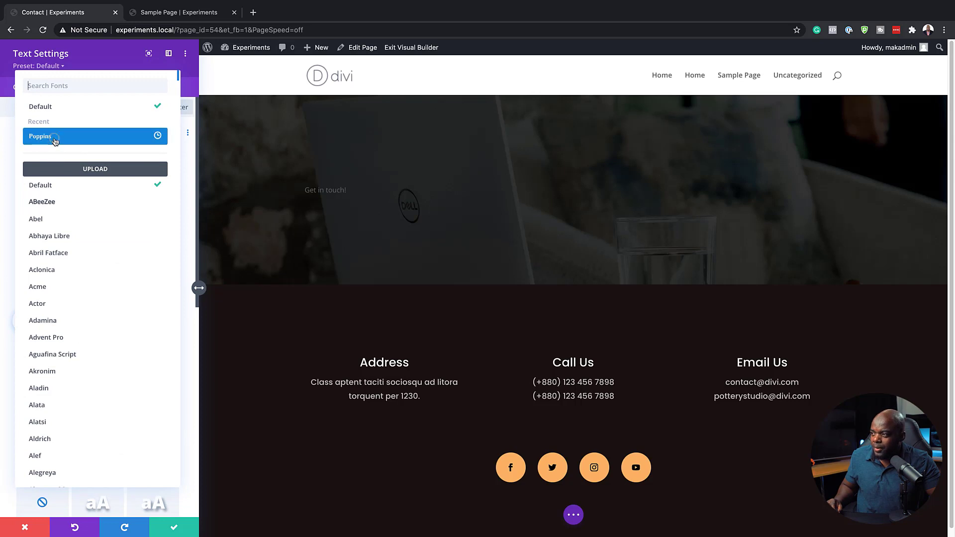
click(49, 133)
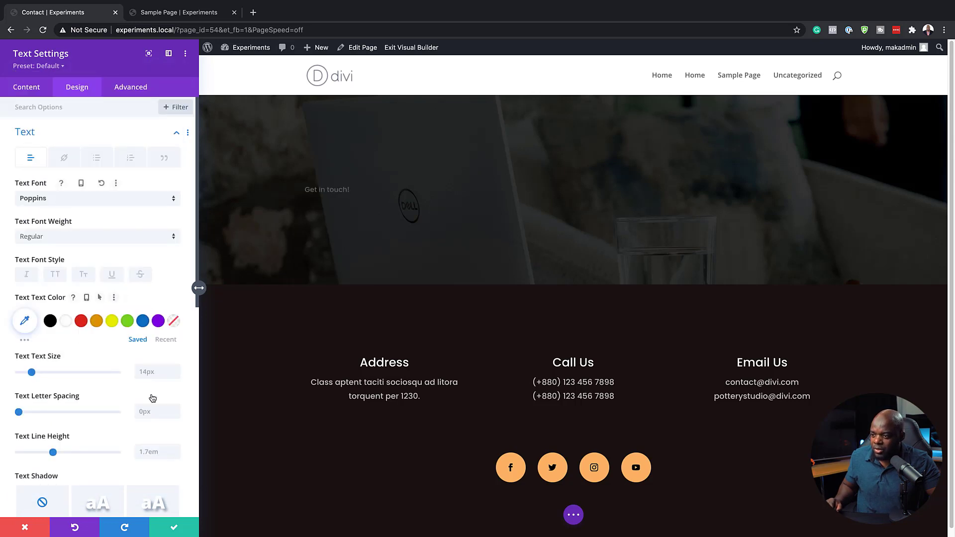
click(151, 373)
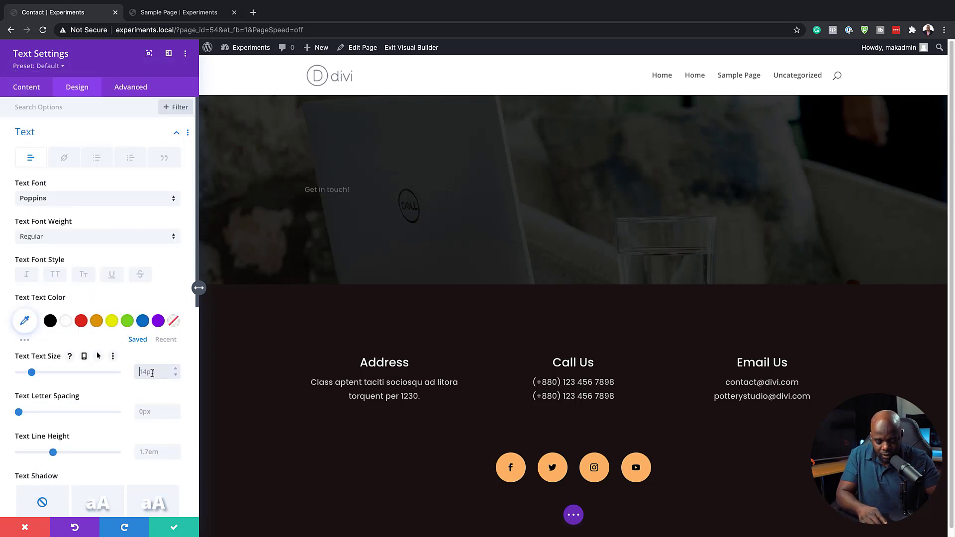
text(7vw)
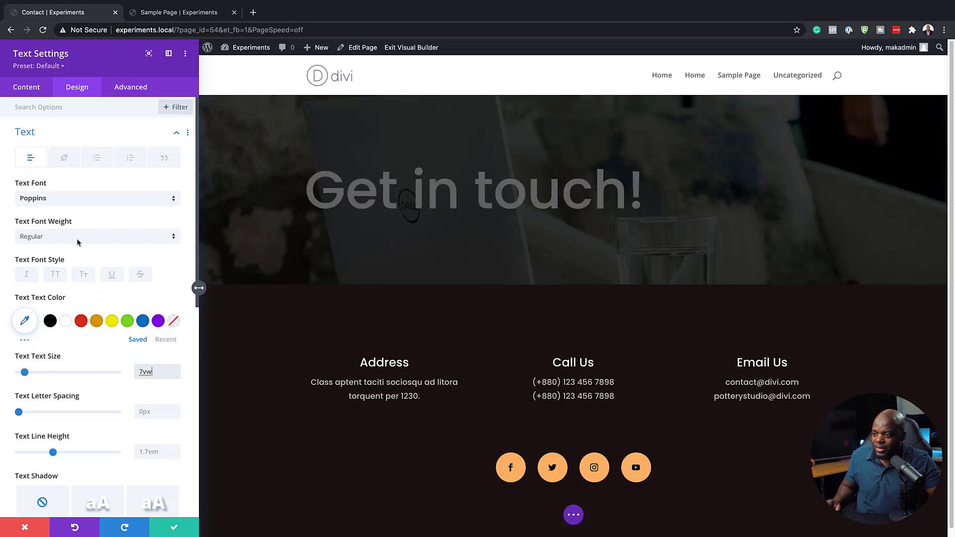
- Center the "Get in touch!" text and set its font weight to Bold
scroll(114, 387, down, 5)
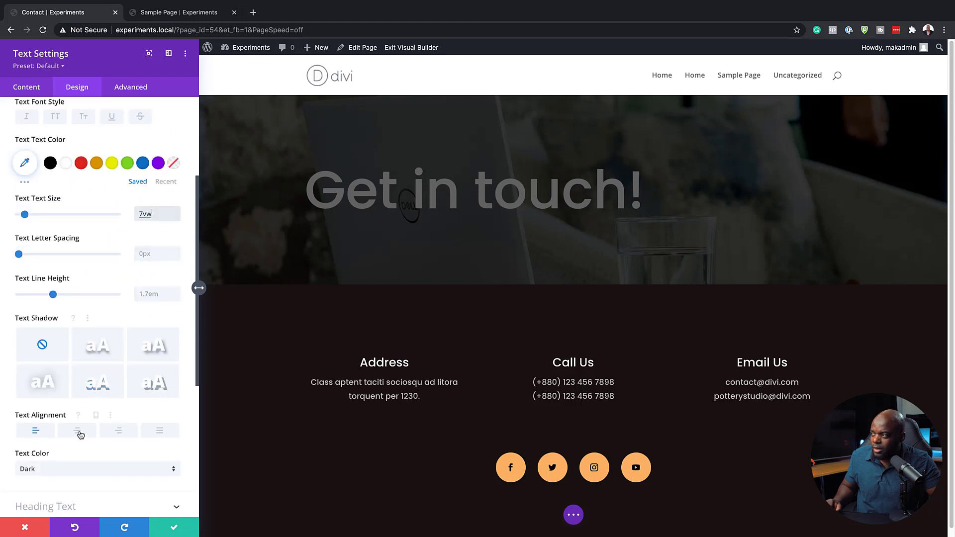
click(78, 432)
scroll(55, 219, up, 3)
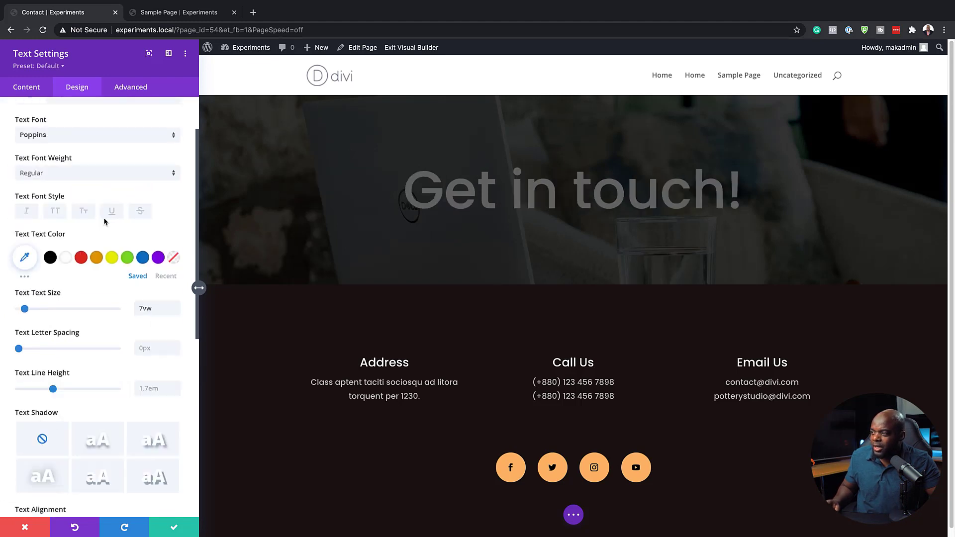
click(62, 174)
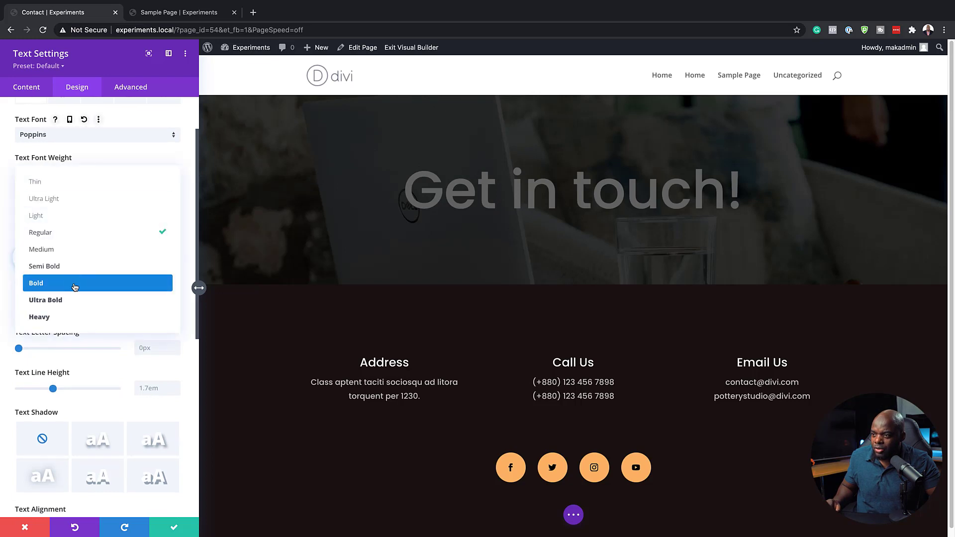
click(75, 283)
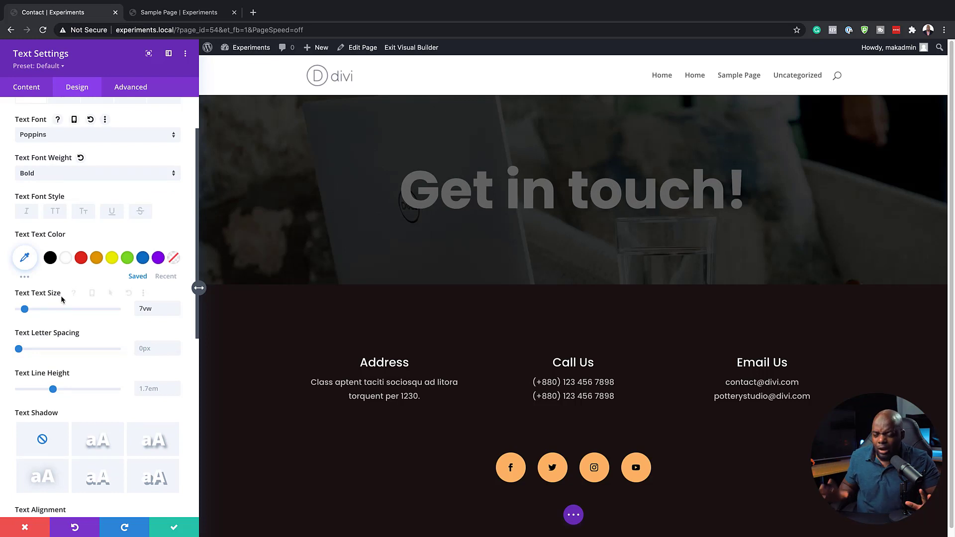
- Try white, orange, yellow and green as the text color of "Get in touch!"
click(68, 259)
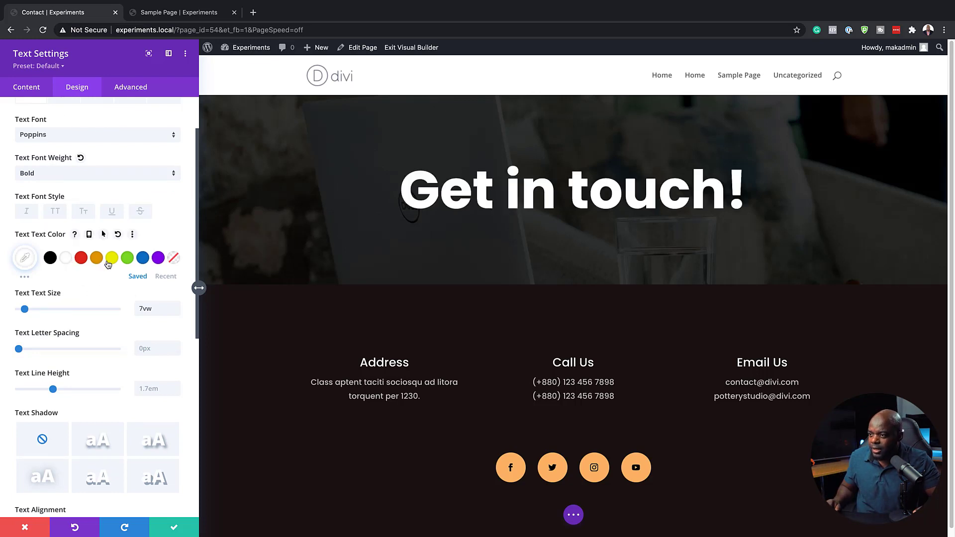
click(100, 260)
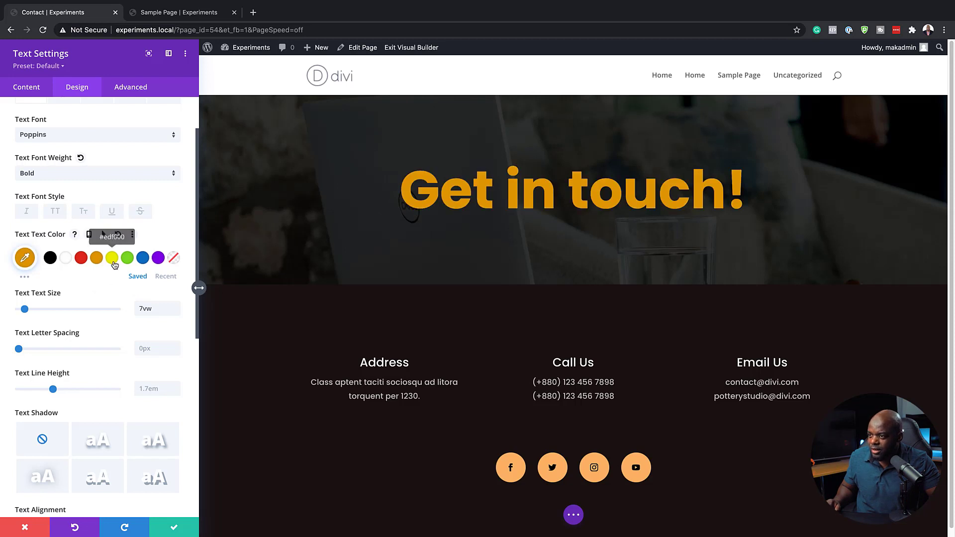
click(113, 260)
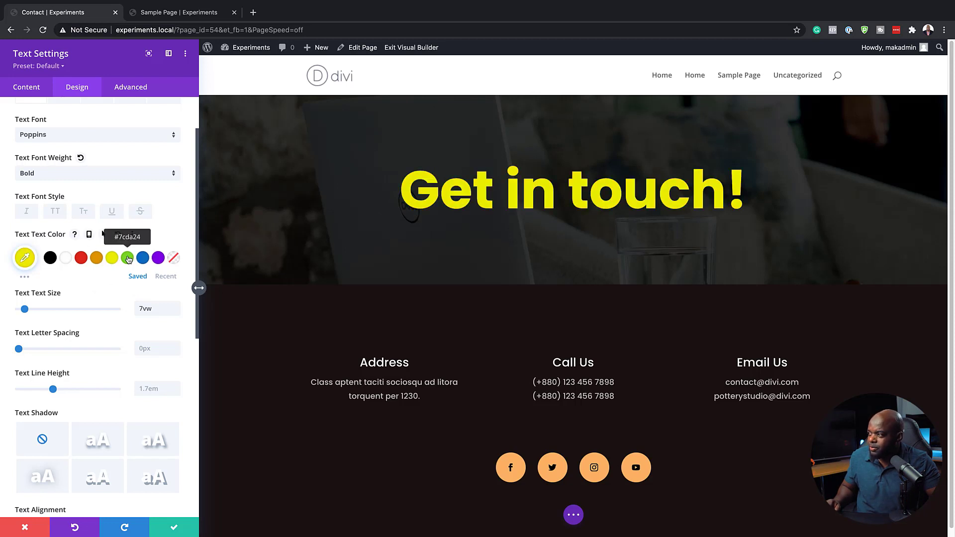
click(128, 258)
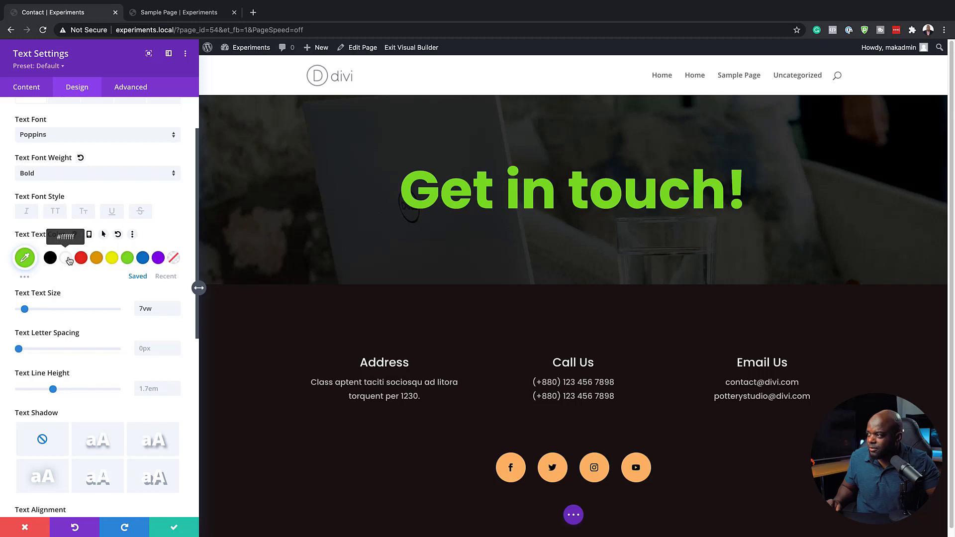
- Set the "Get in touch!" text color to white, soften it to a slightly off-white shade and save the module
click(66, 257)
click(26, 258)
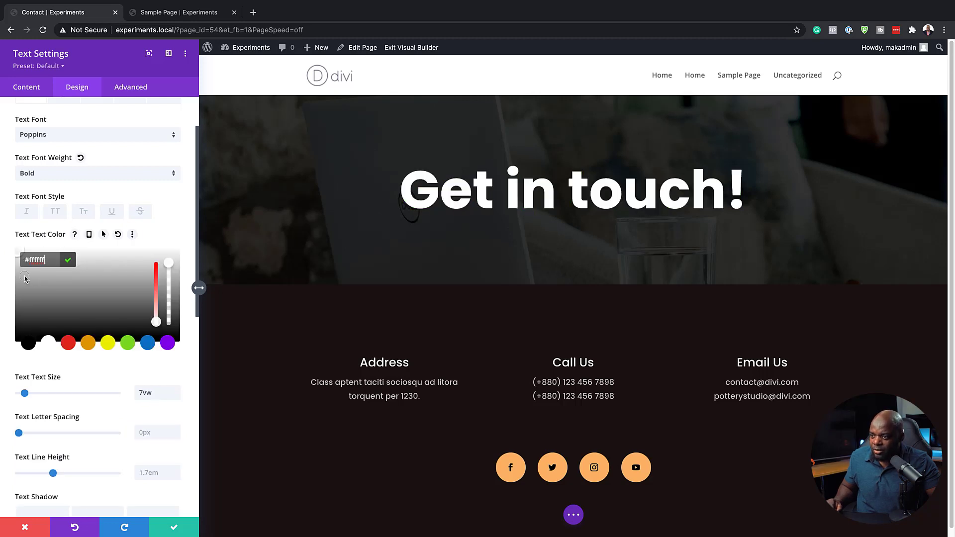
drag(26, 279, 10, 254)
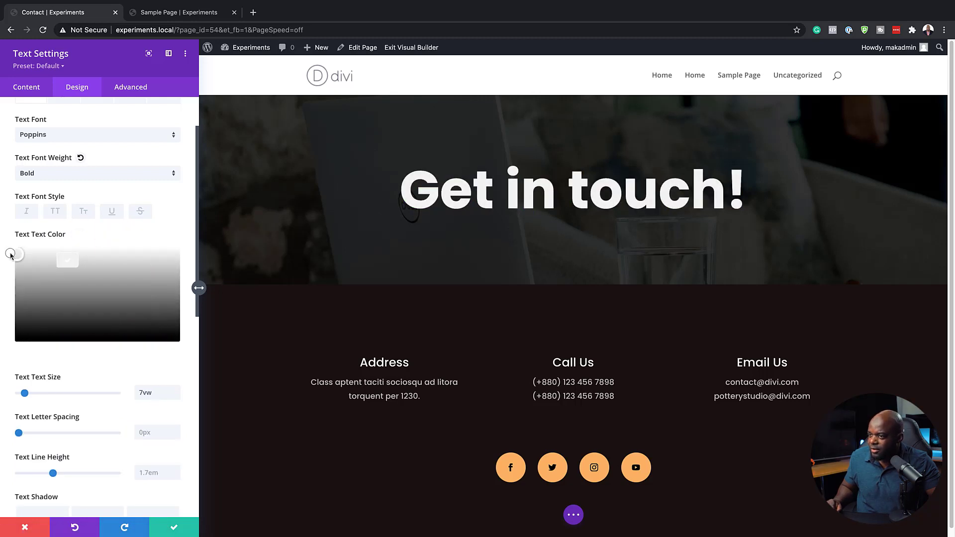
click(10, 254)
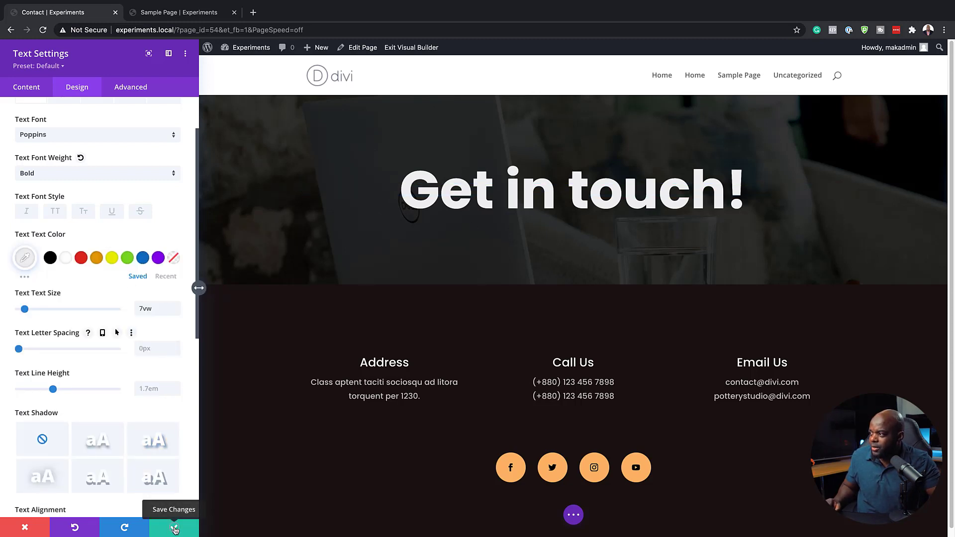
click(175, 530)
- Add a regular section below the "Get in touch!" header with a row of two equal columns
mouse_move(454, 267)
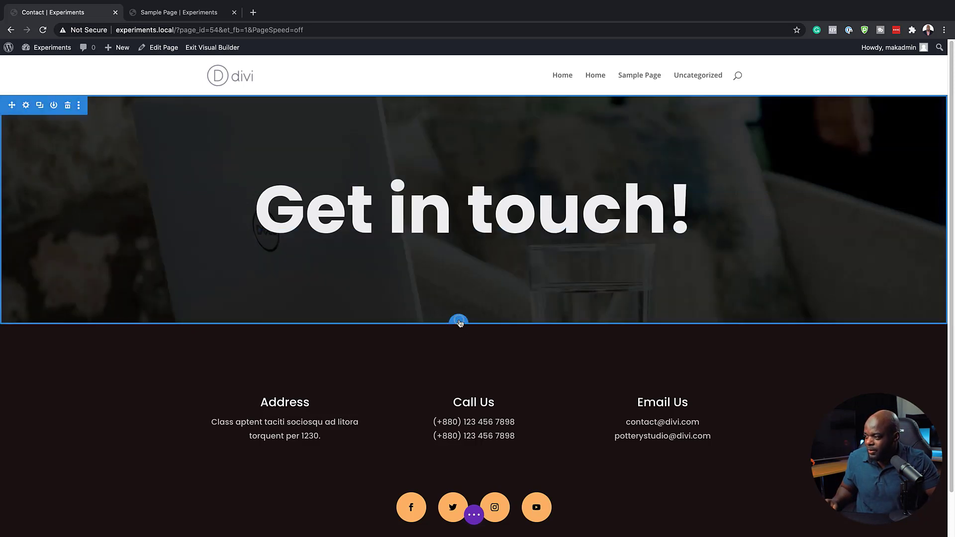
click(458, 323)
click(413, 295)
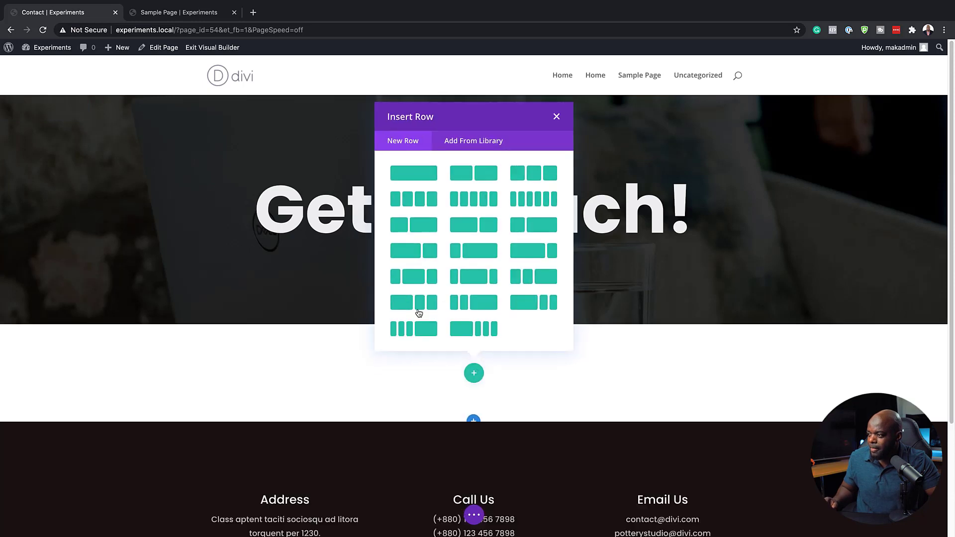
click(492, 176)
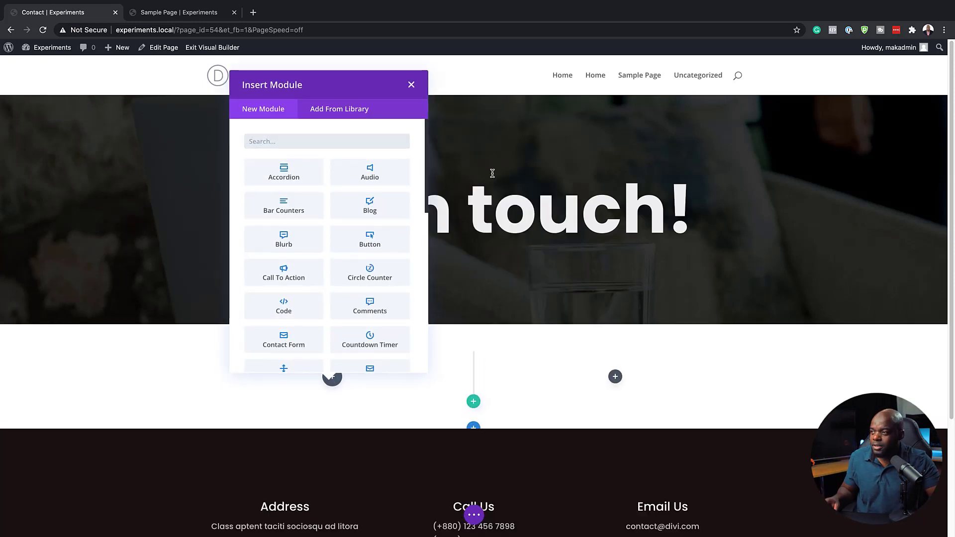
- Insert an Image module in the first column of the new row and save it with its placeholder picture
click(320, 142)
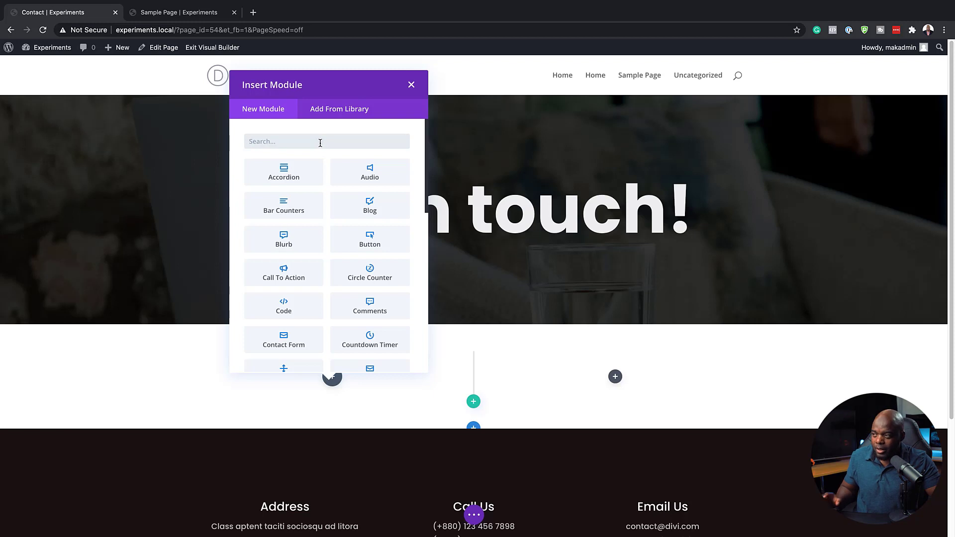
text(image)
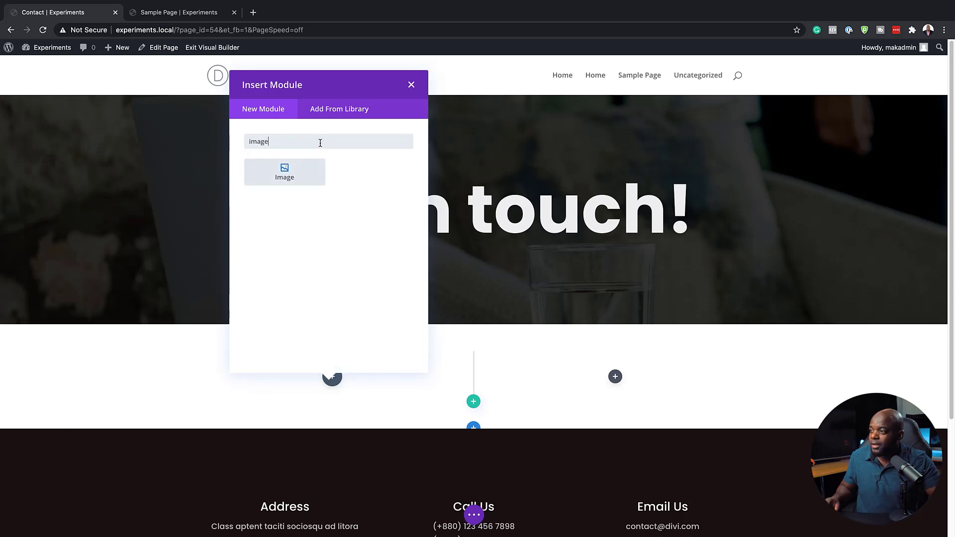
click(313, 170)
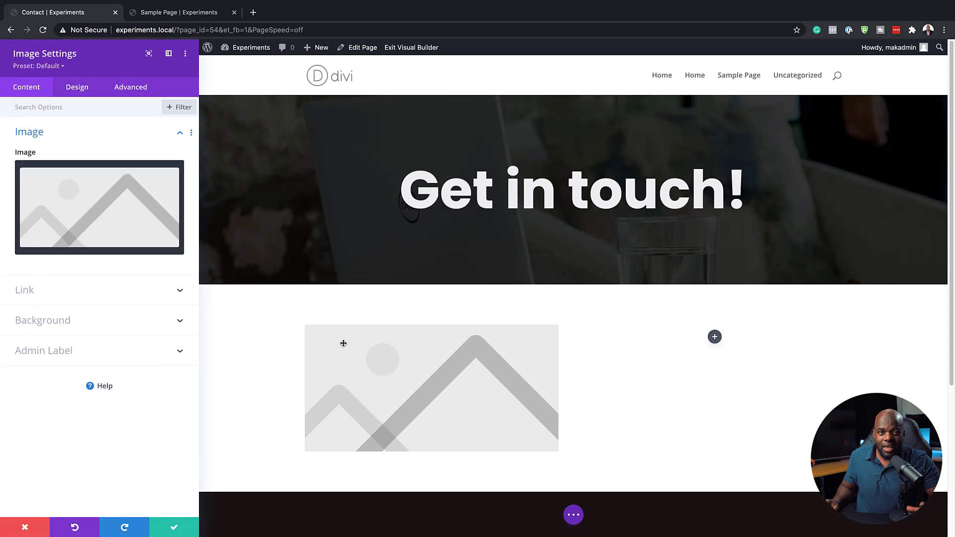
click(175, 529)
- Insert a Contact Form module in the second column and save it with its default fields
click(615, 376)
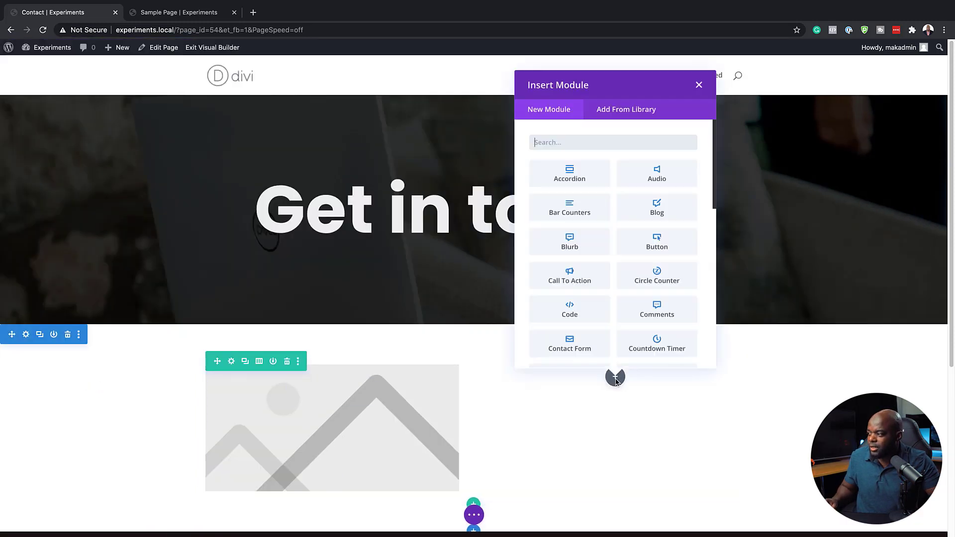
click(570, 341)
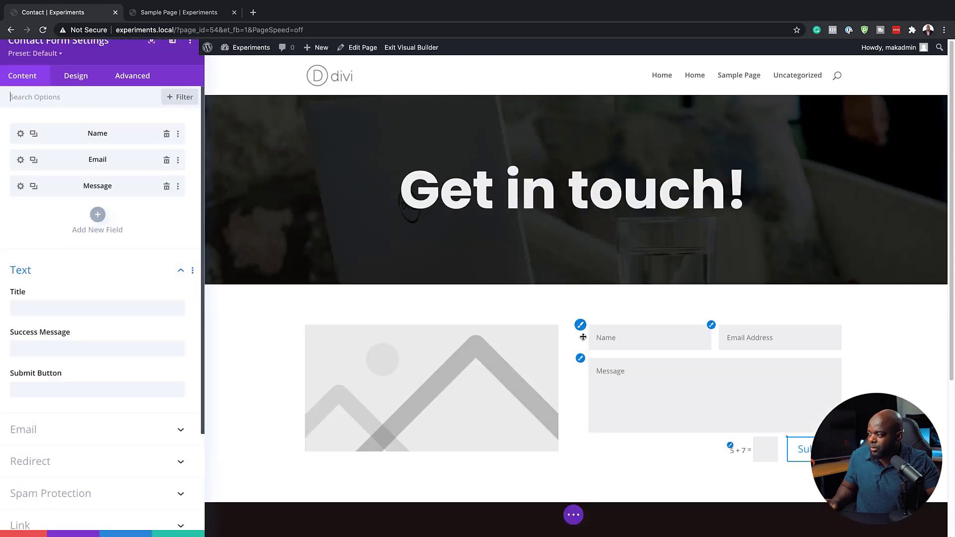
click(175, 529)
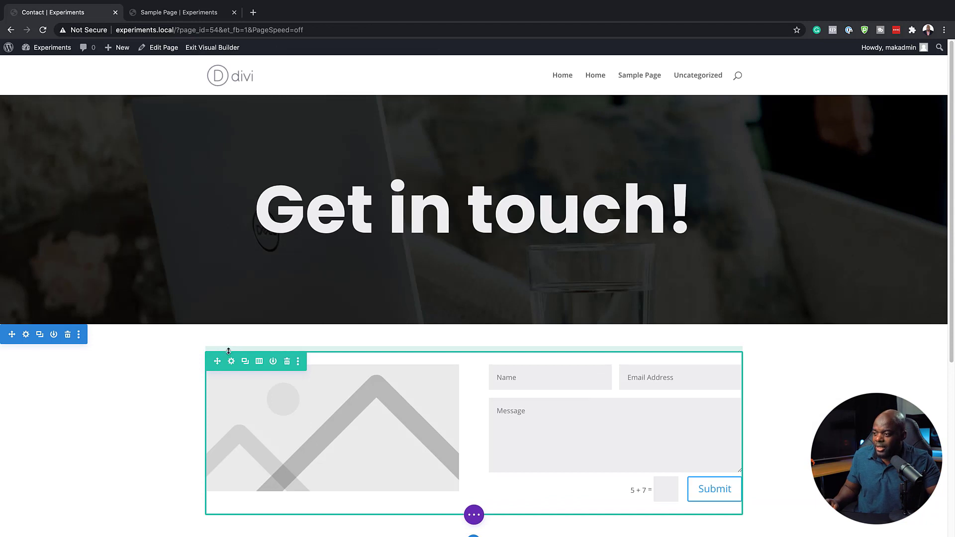
- Set the top and bottom padding of the contact form section to 10vw and save the section
click(25, 334)
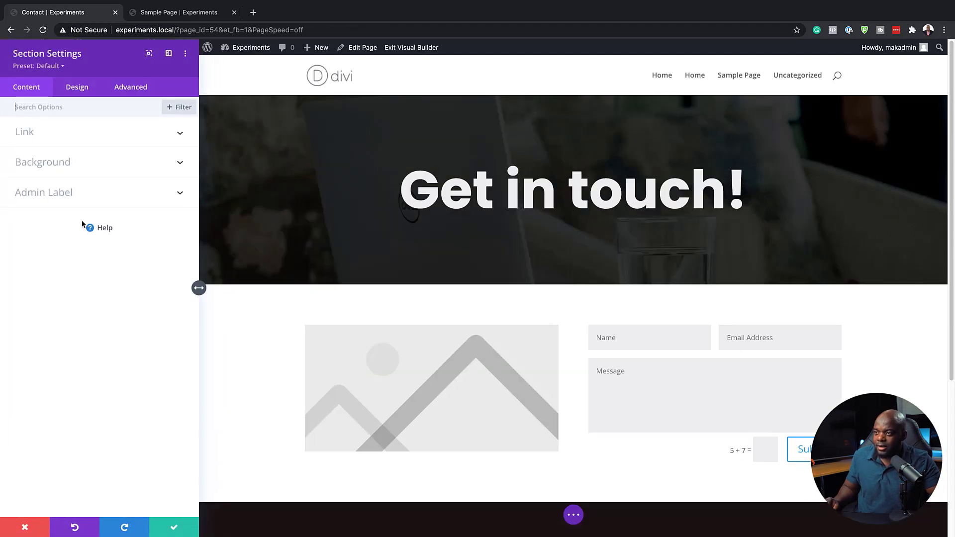
click(76, 88)
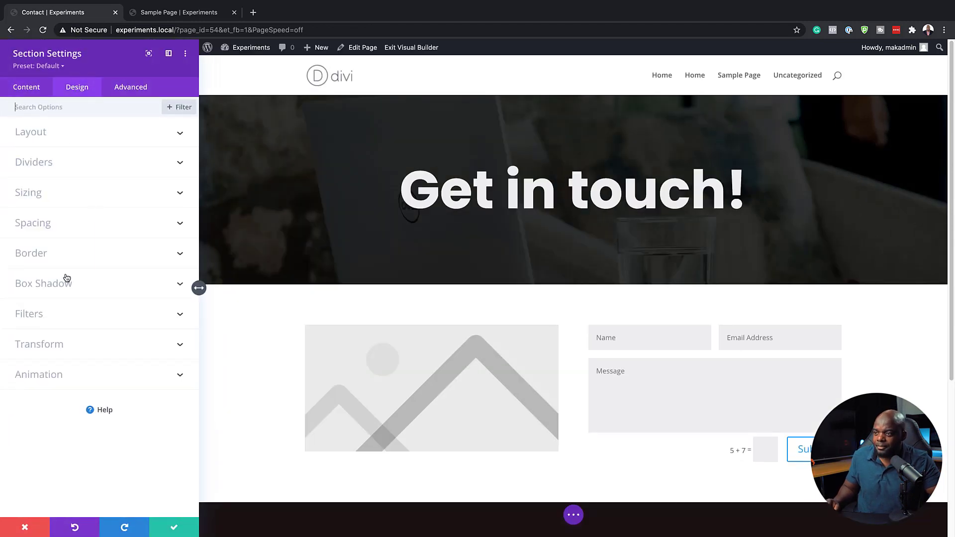
click(40, 224)
click(31, 288)
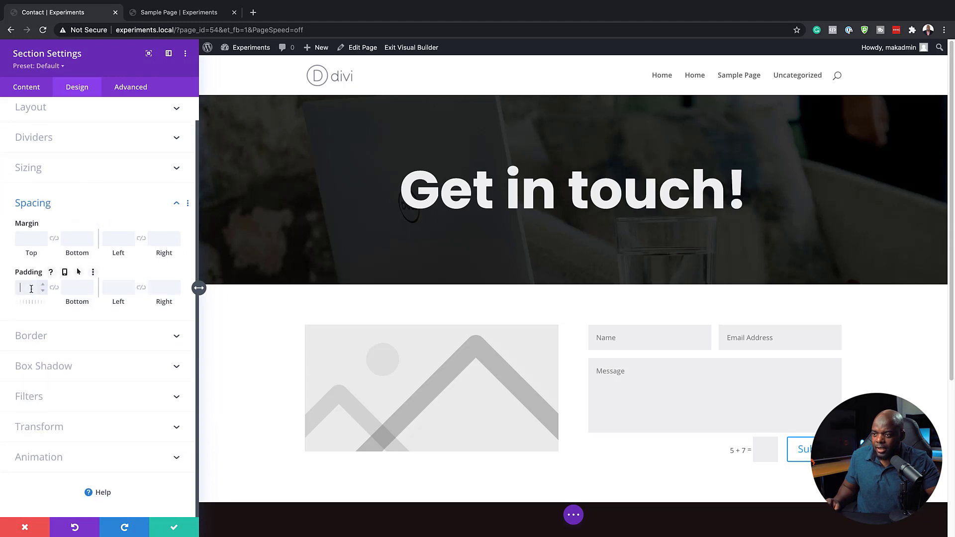
text(10vw)
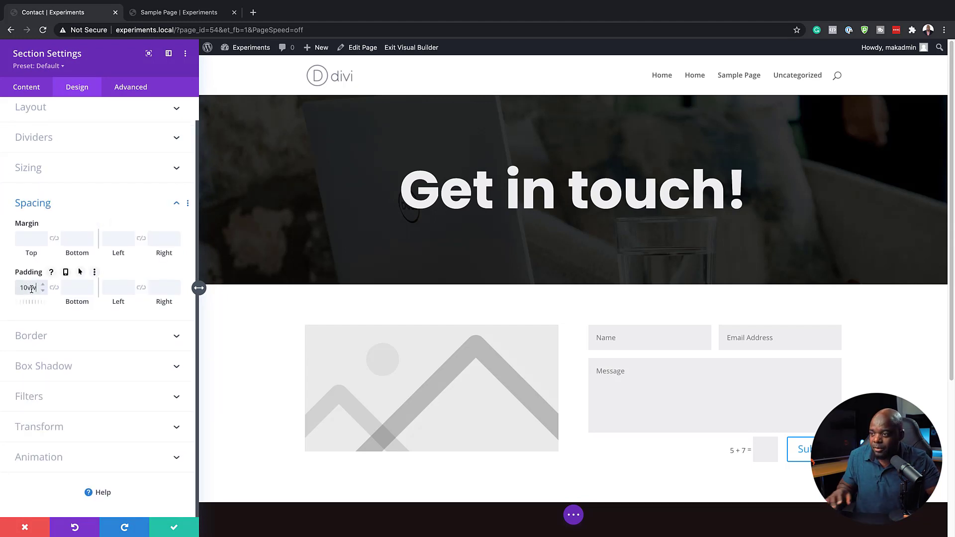
click(54, 289)
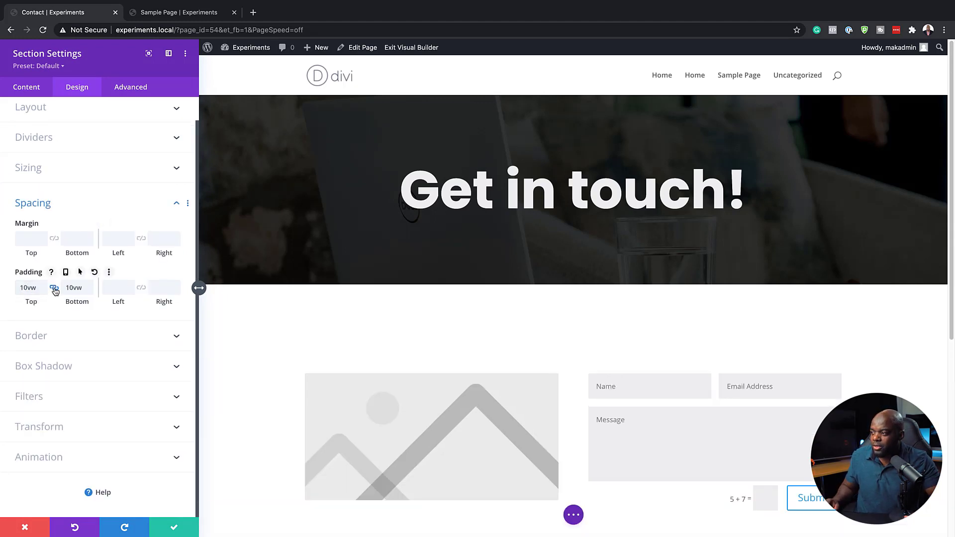
click(176, 527)
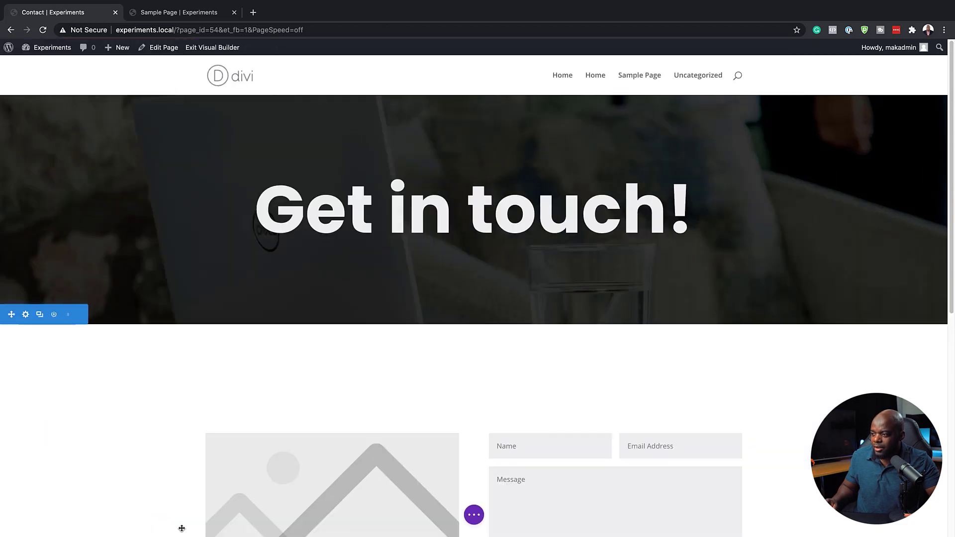
- Set the top, bottom, left and right padding of the row with the image and contact form to 0px
scroll(386, 348, down, 1)
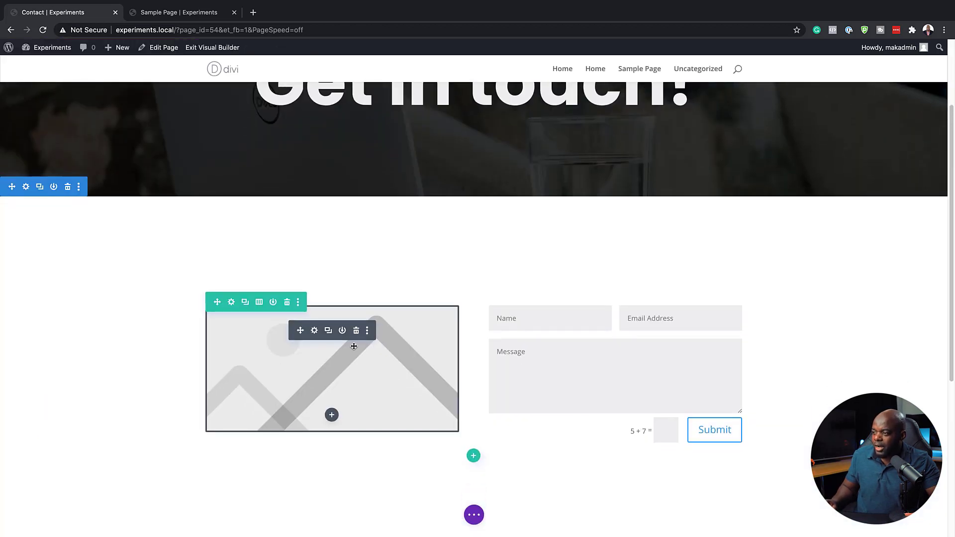
click(232, 302)
click(77, 89)
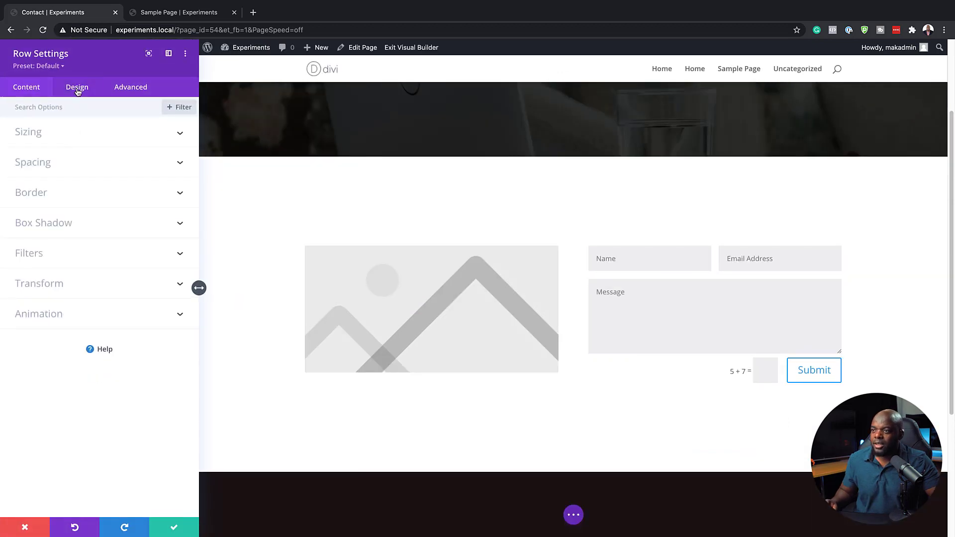
click(45, 165)
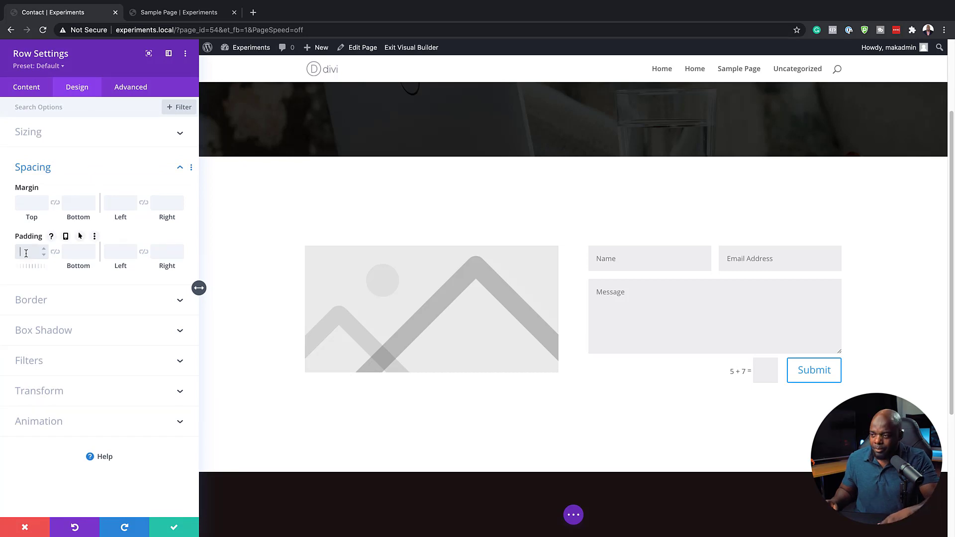
click(43, 255)
text(0)
click(55, 251)
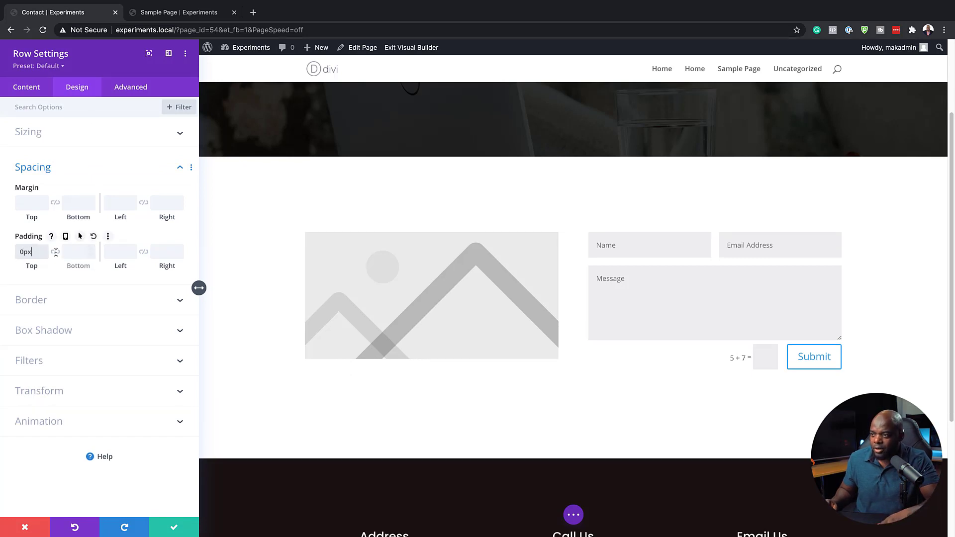
click(116, 254)
text(0)
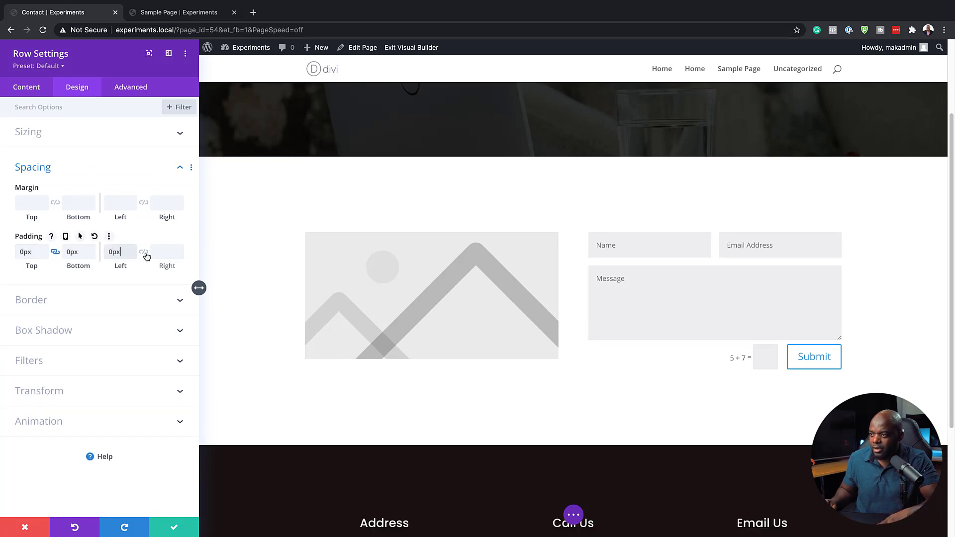
click(144, 252)
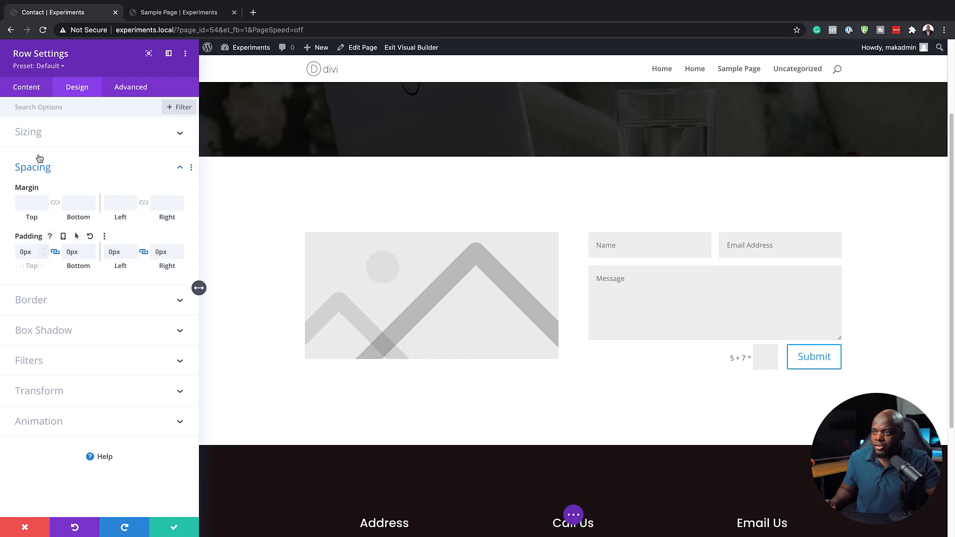
- Give the row a black background lowered to 0.09 opacity, rgba(0,0,0,0.09), and save the row
click(23, 88)
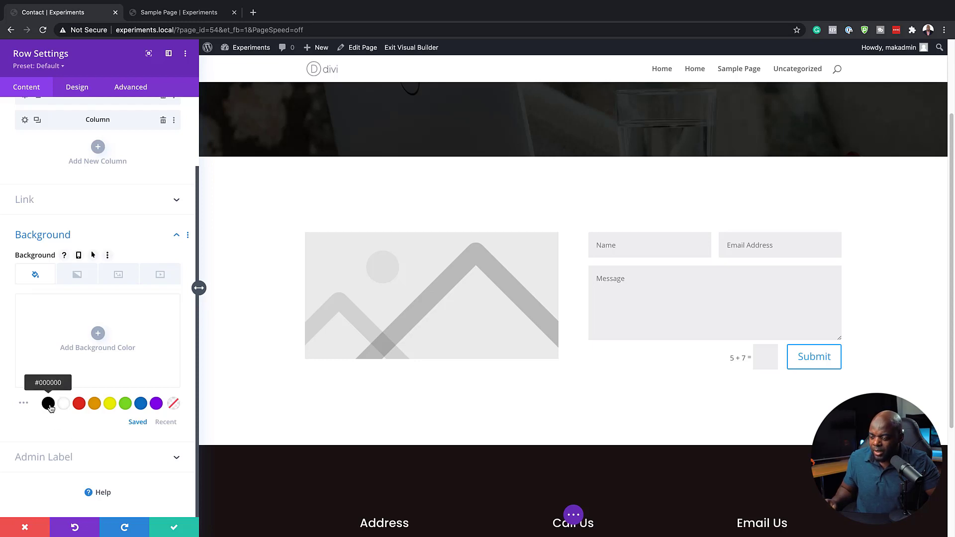
click(49, 403)
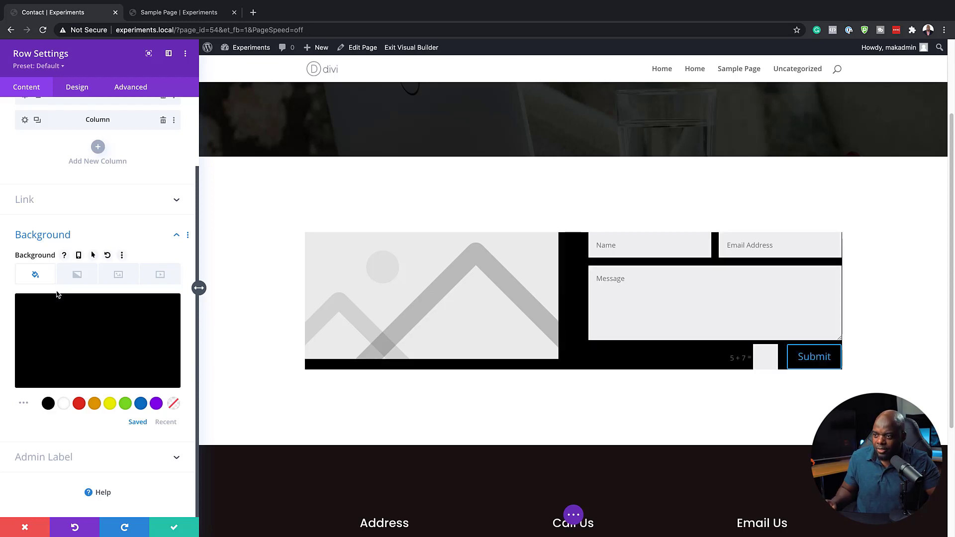
click(39, 327)
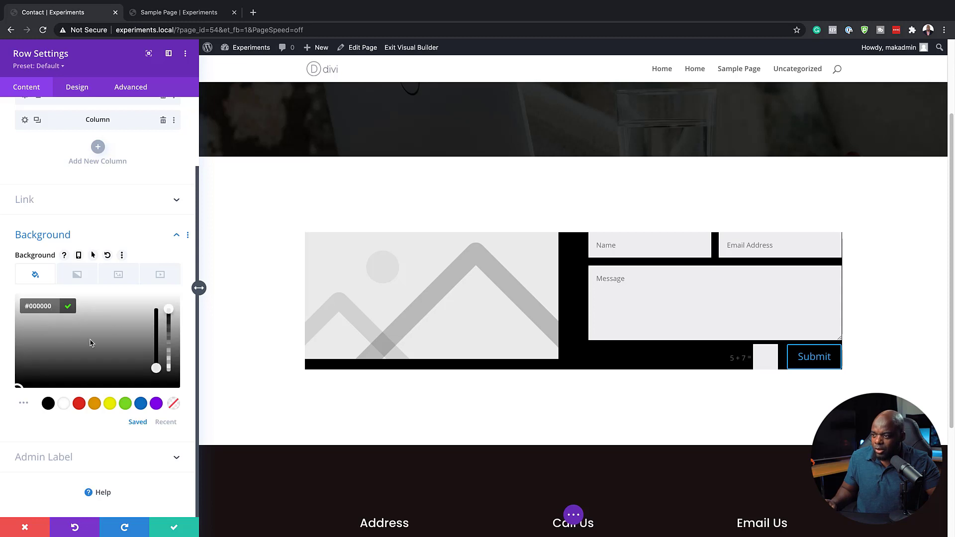
drag(169, 310, 171, 373)
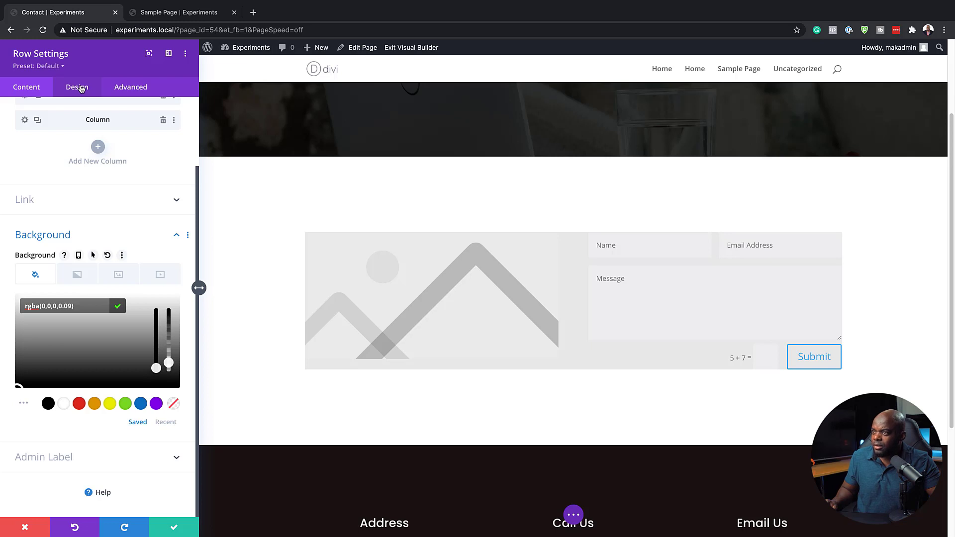
click(79, 88)
click(44, 170)
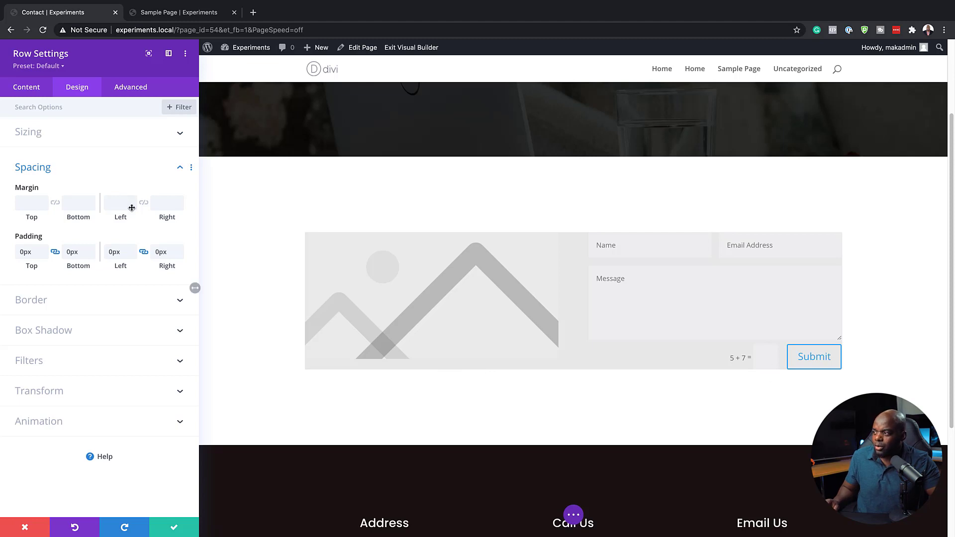
click(173, 528)
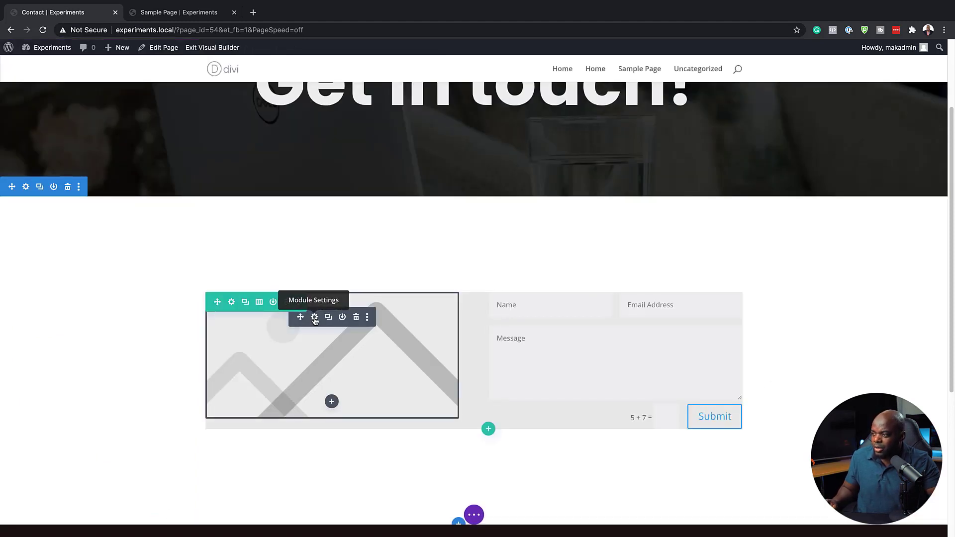
- Turn on Force Fullwidth in the sizing of the placeholder Image module
click(314, 318)
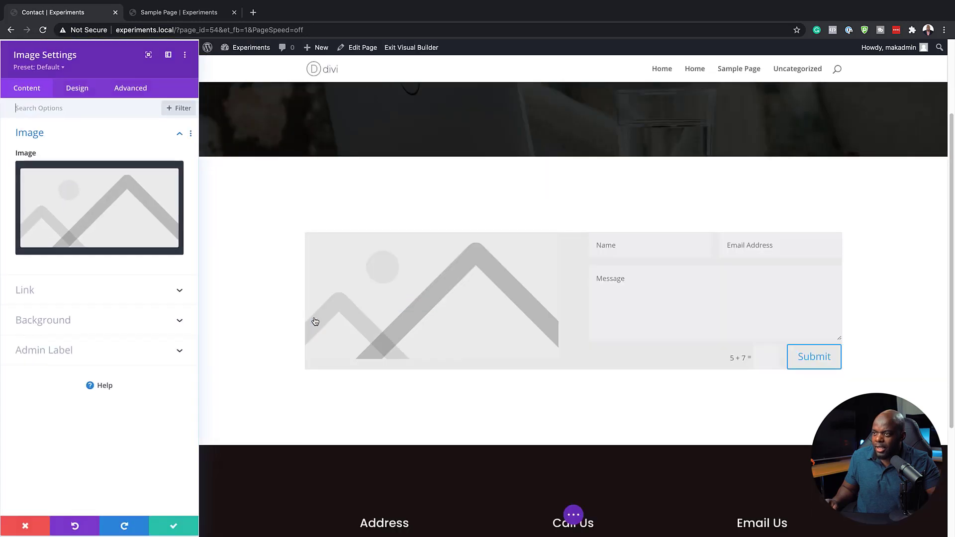
click(78, 88)
click(54, 135)
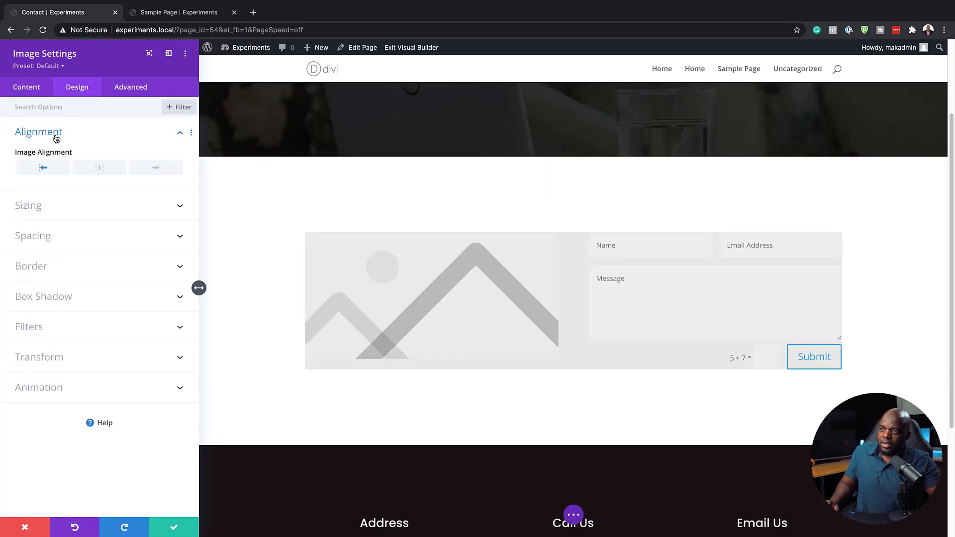
click(37, 205)
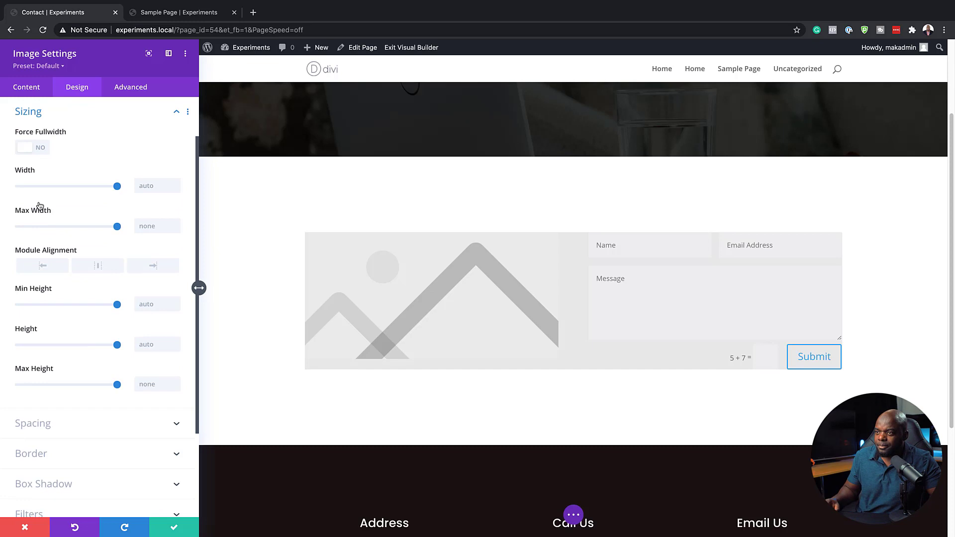
click(41, 149)
mouse_move(67, 214)
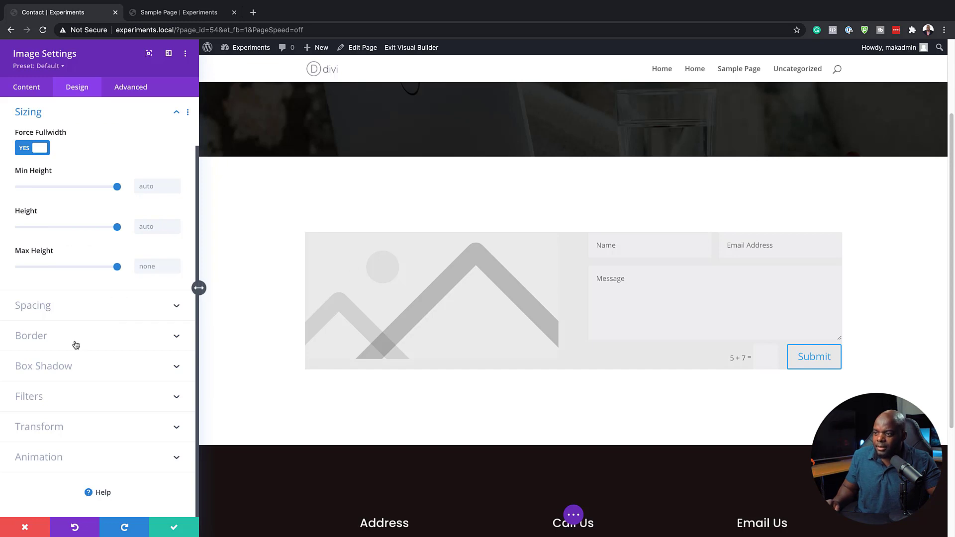
- Replace the placeholder with the red-rock desert road photo gciz3_-bic4-scaled.jpg from the media library and save the module
click(33, 88)
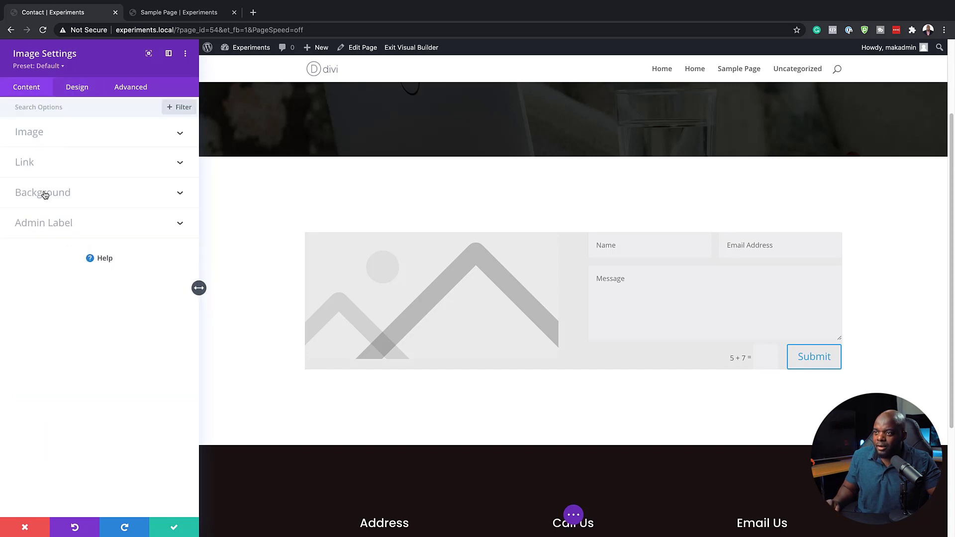
click(49, 131)
click(61, 201)
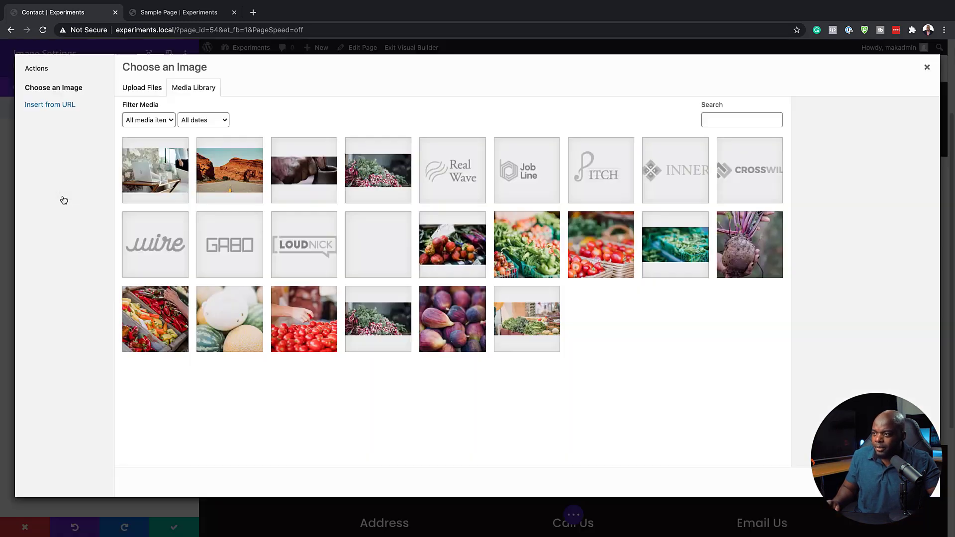
click(238, 174)
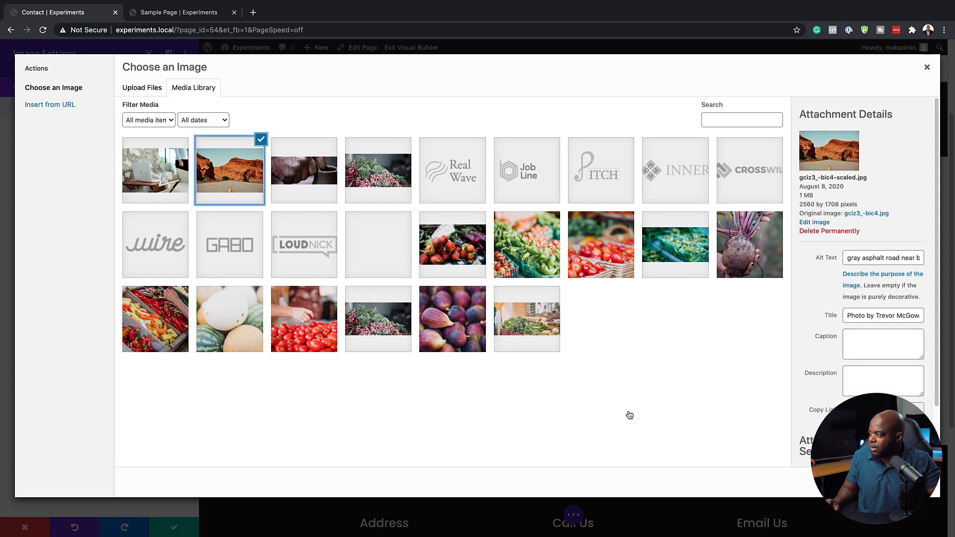
click(890, 482)
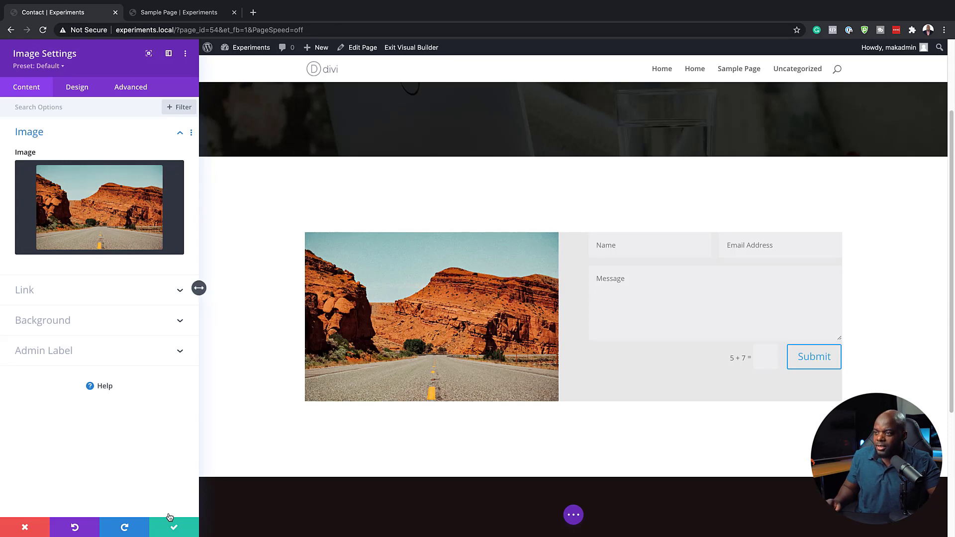
click(178, 525)
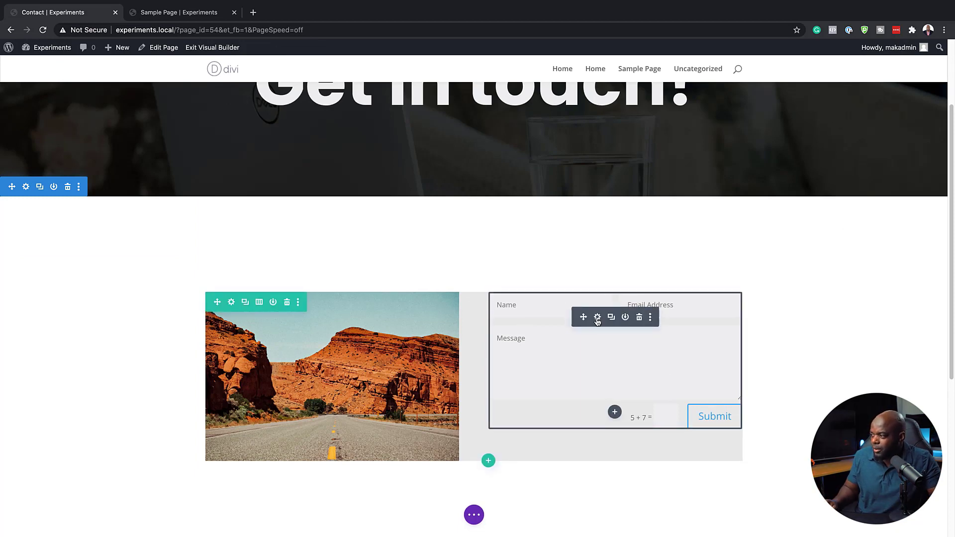
- Set the top and bottom padding of the row's second column, which holds the contact form, to 2vw
click(231, 302)
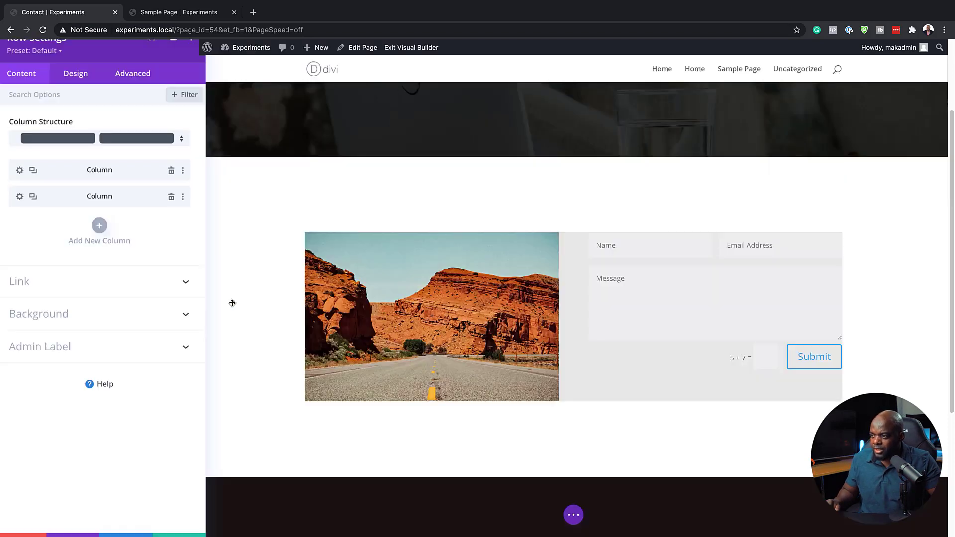
click(25, 202)
click(77, 88)
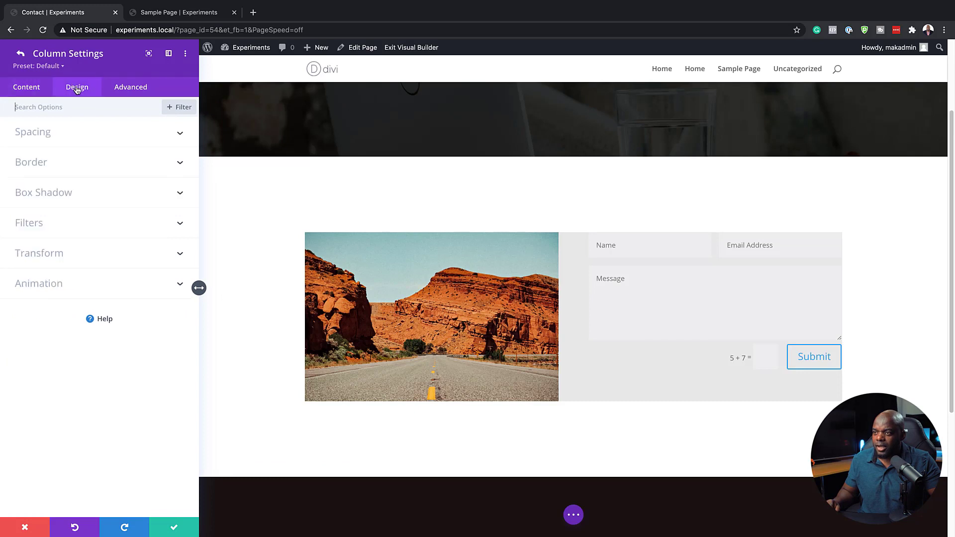
click(43, 141)
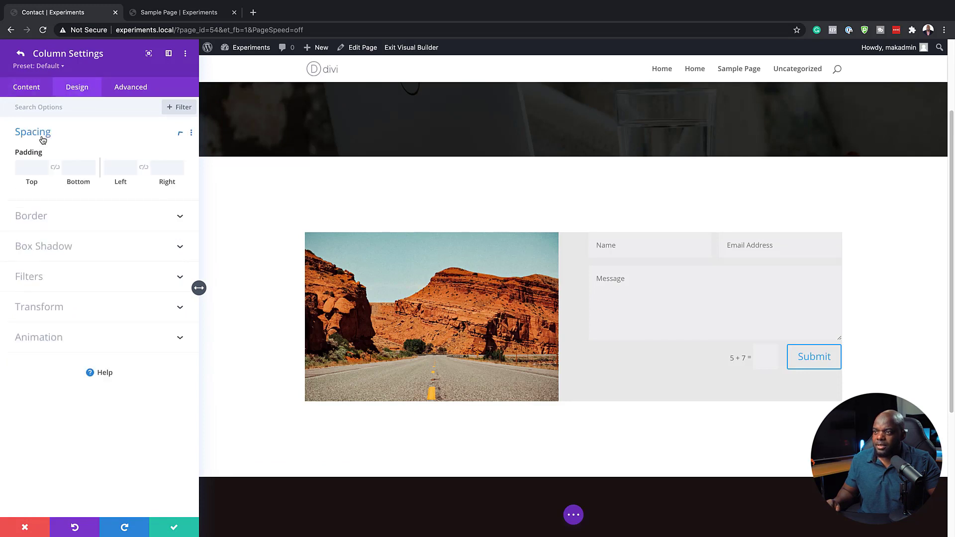
click(29, 168)
text(2vw)
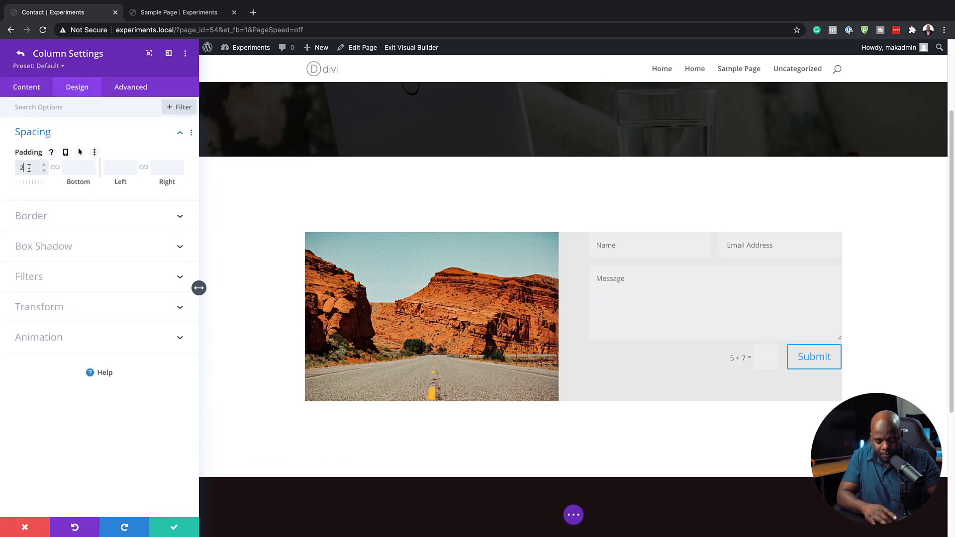
click(56, 168)
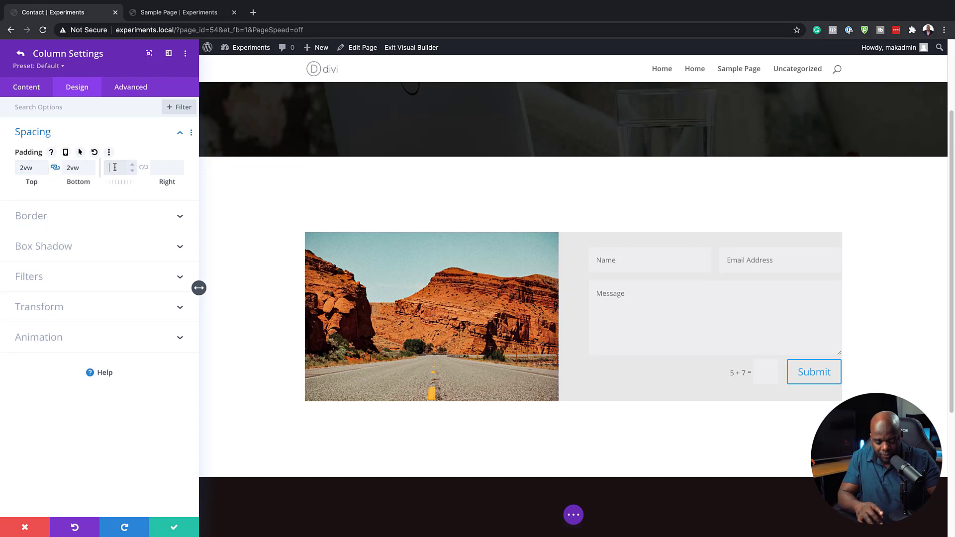
- Set the contact form column's left and right padding to 3vw and save the column and row settings
click(115, 167)
text(3vw)
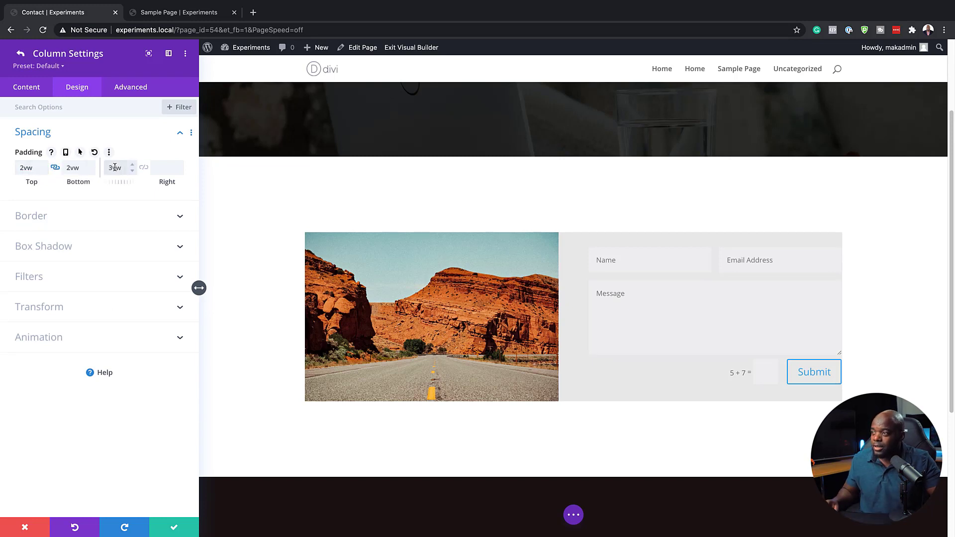
click(144, 167)
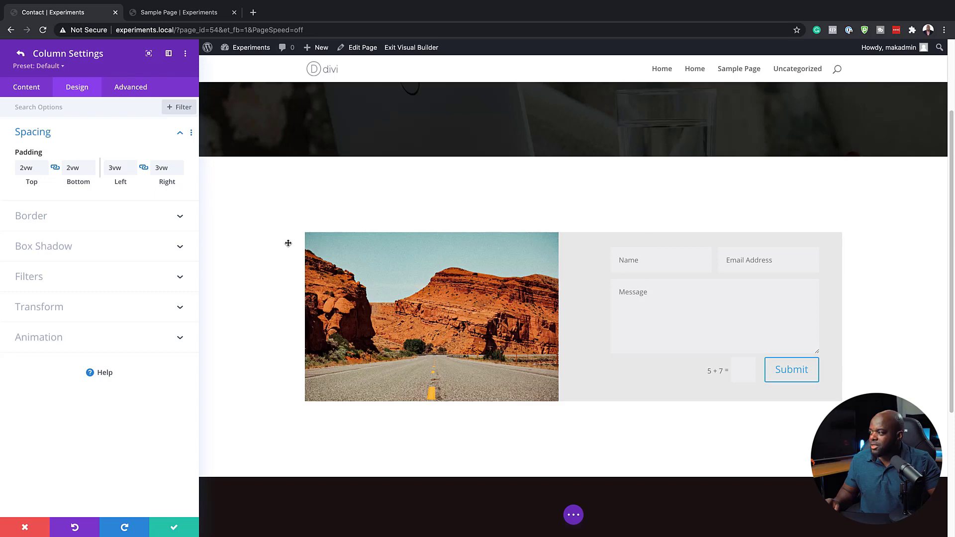
click(174, 528)
click(174, 528)
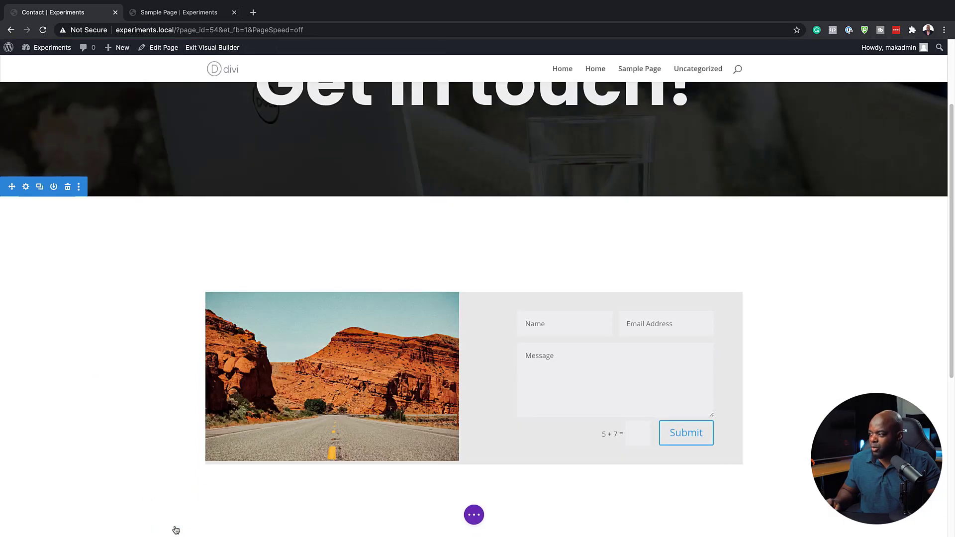
- Add a Text module below the contact form and replace its placeholder body with "Fill in the form!"
click(615, 428)
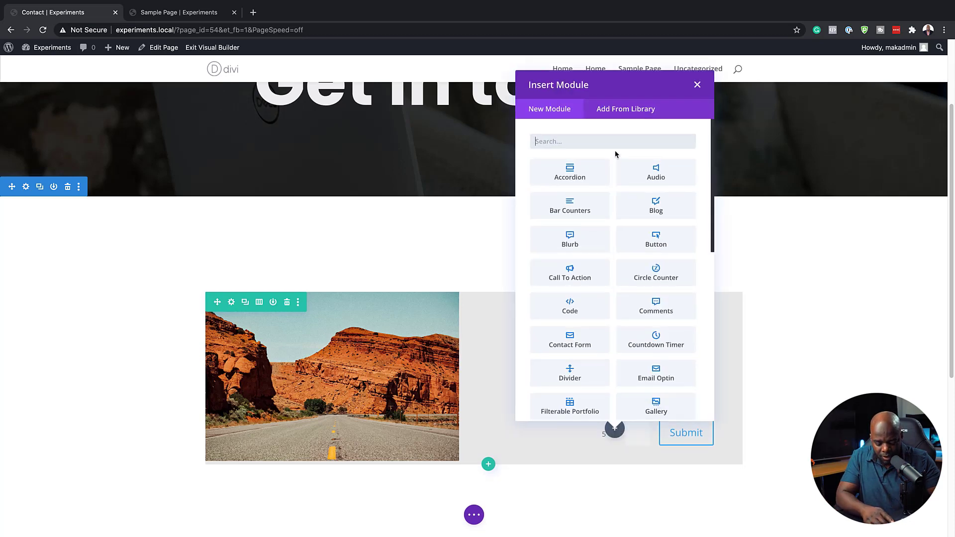
text(text)
click(598, 169)
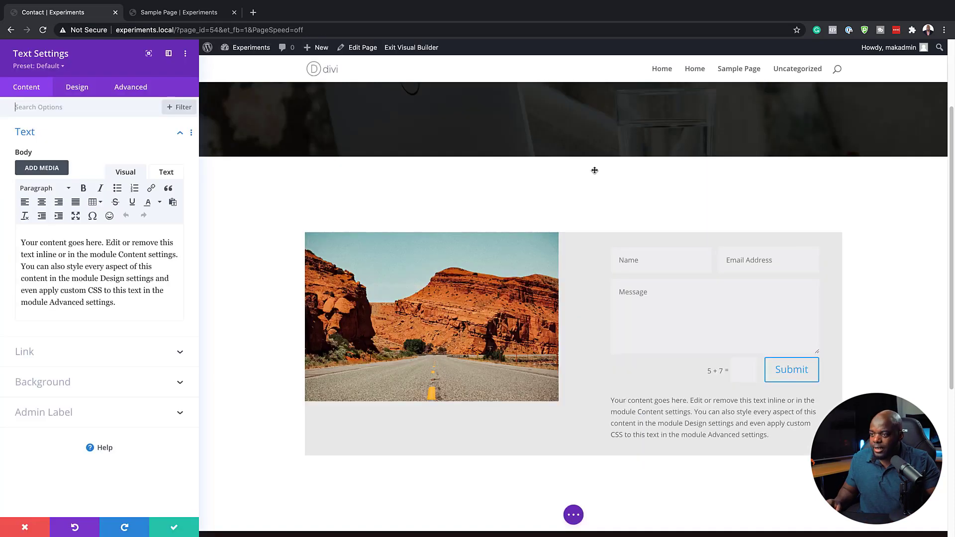
drag(134, 300, 23, 230)
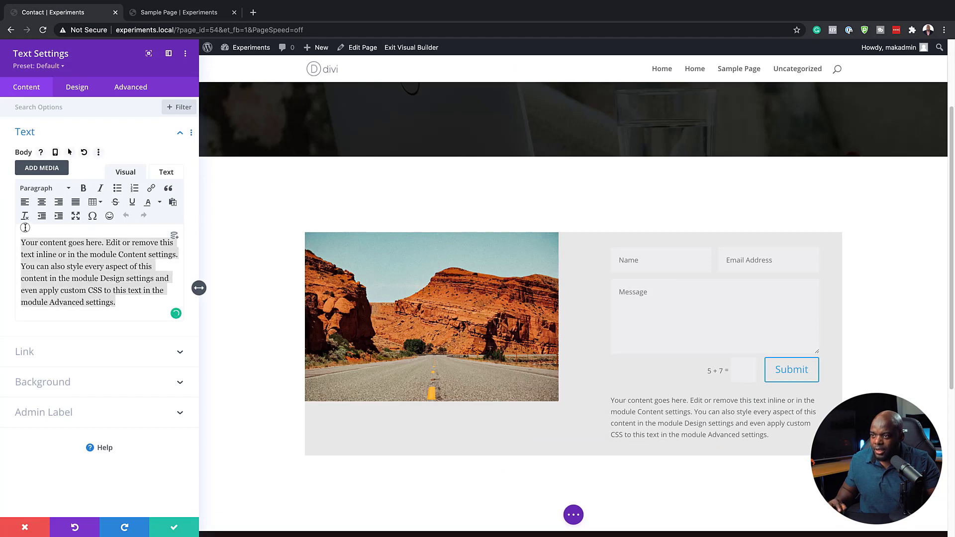
key(BackSpace)
text(Fill in the form!)
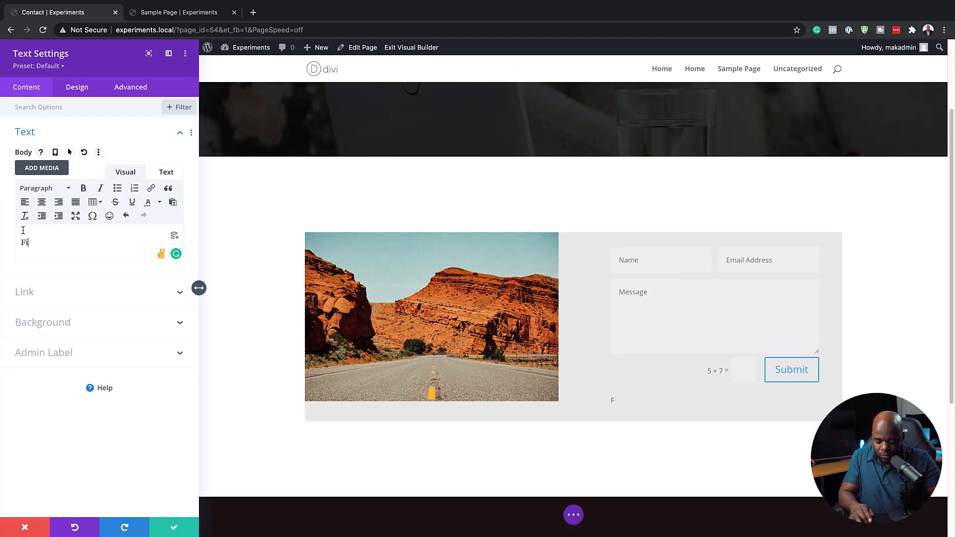
- Set the font of the "Fill in the form!" text to Poppins
click(78, 89)
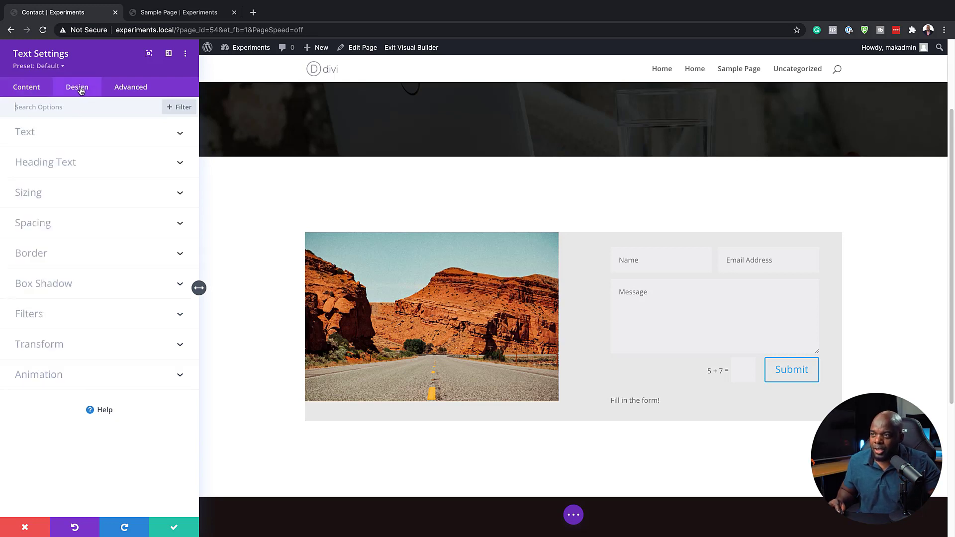
click(44, 145)
click(51, 199)
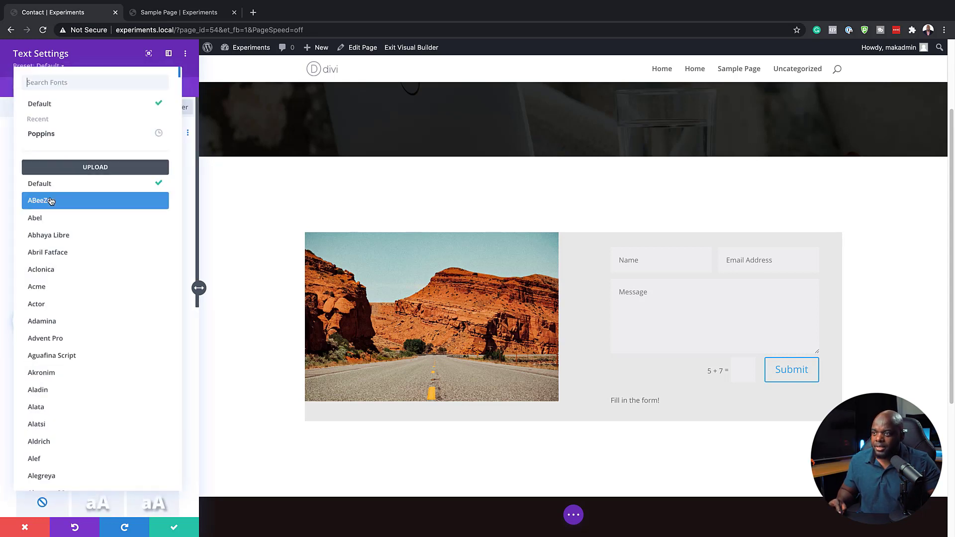
click(67, 137)
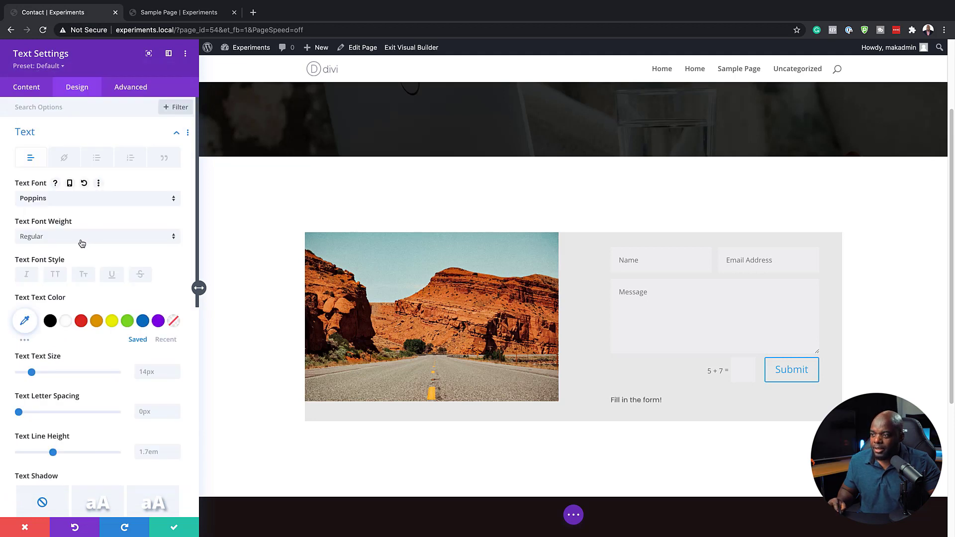
- Increase the "Fill in the form!" text size to 24px and set its font weight to Bold
click(175, 370)
click(175, 369)
click(175, 369)
click(175, 370)
click(175, 369)
click(175, 370)
click(176, 369)
click(175, 370)
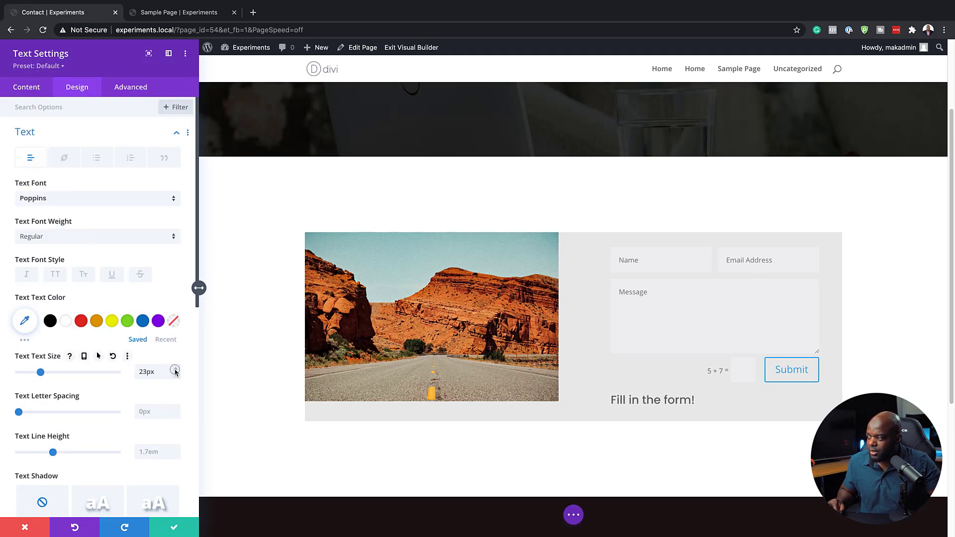
click(175, 369)
click(176, 370)
click(88, 237)
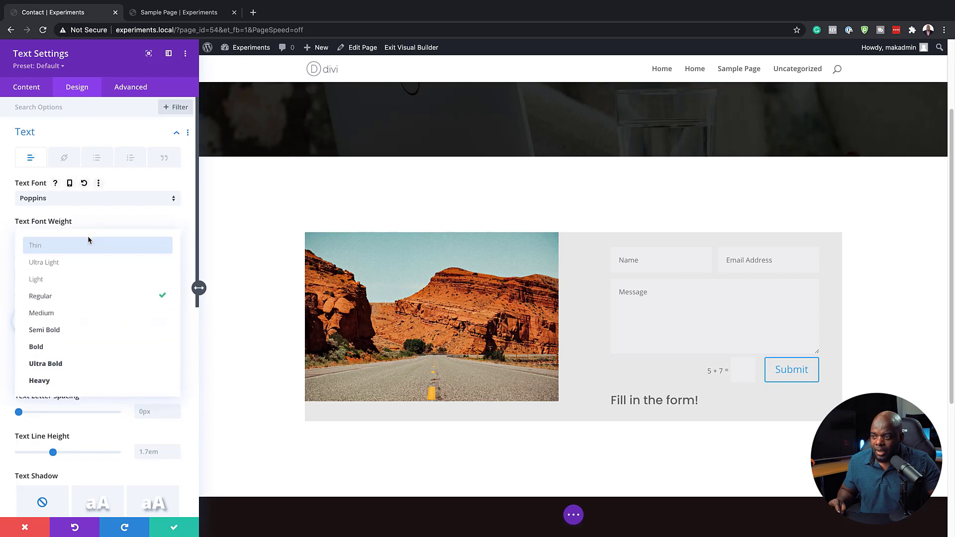
click(75, 345)
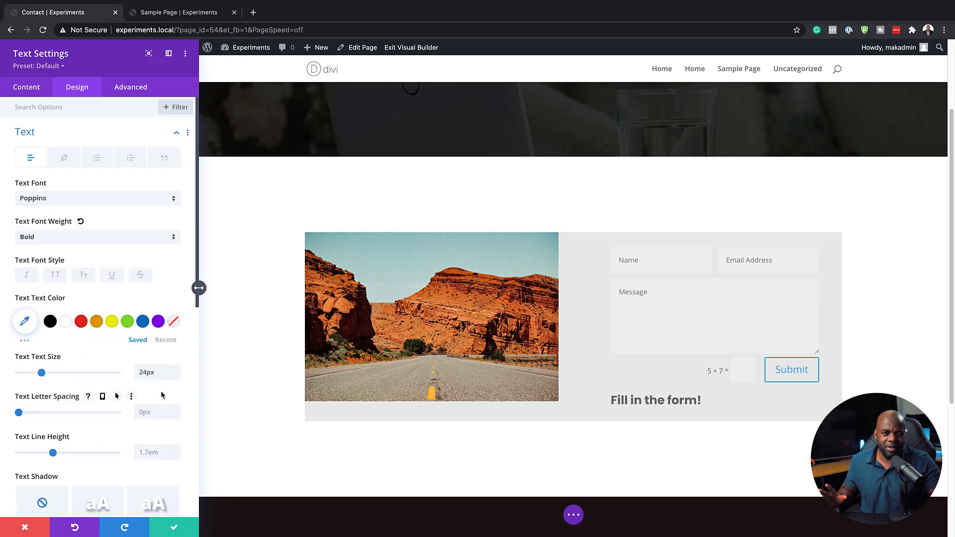
- Save the Text module and move it above the contact form in the same column
click(175, 530)
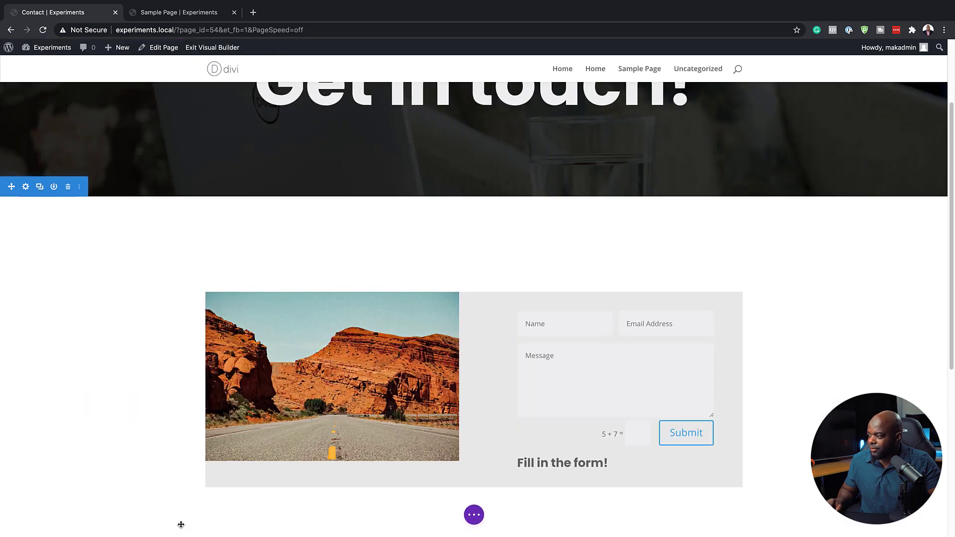
drag(585, 462, 564, 340)
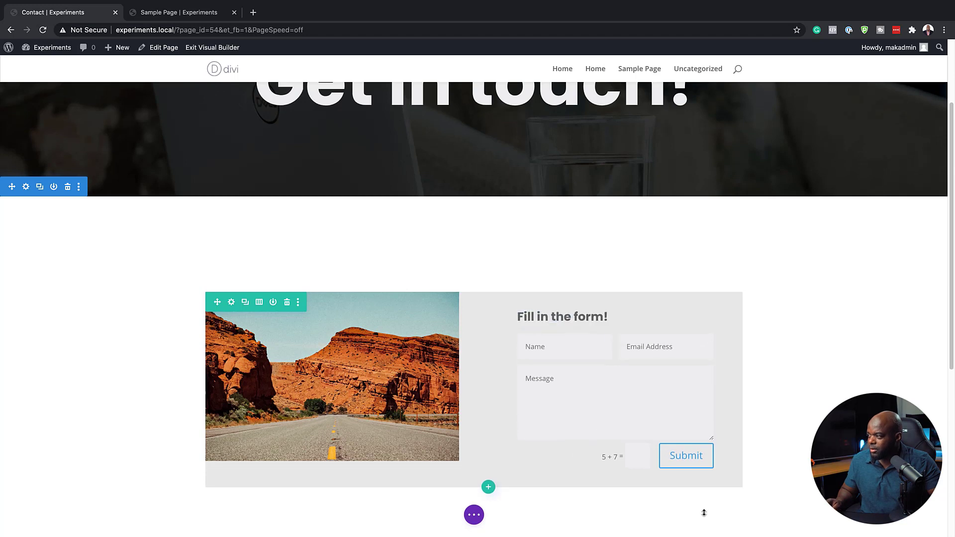
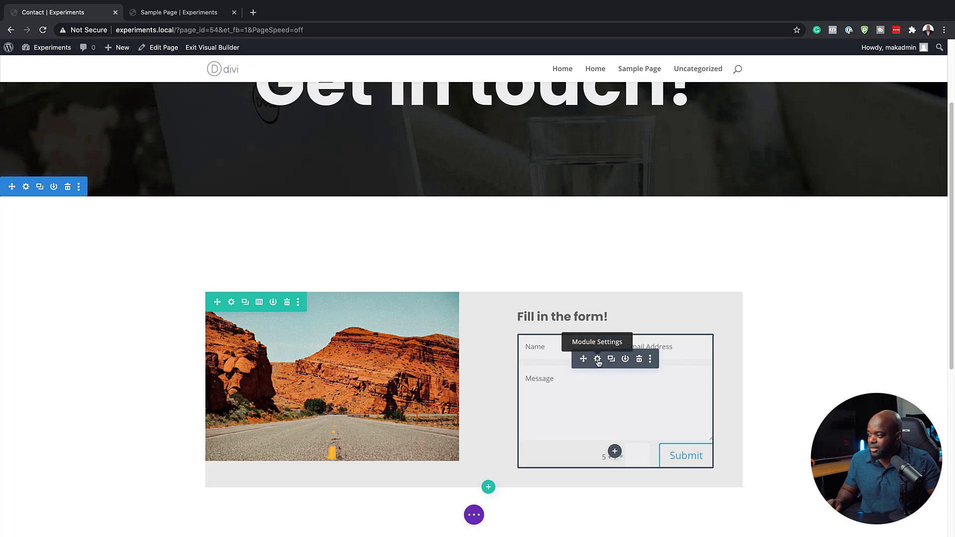
- Make the background color of the contact form's fields transparent in the form's design settings
click(597, 359)
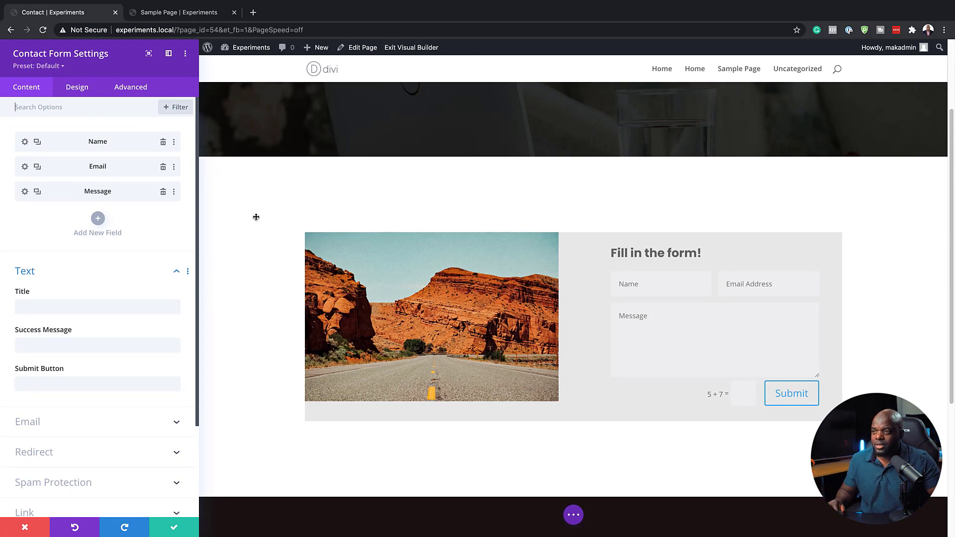
click(87, 92)
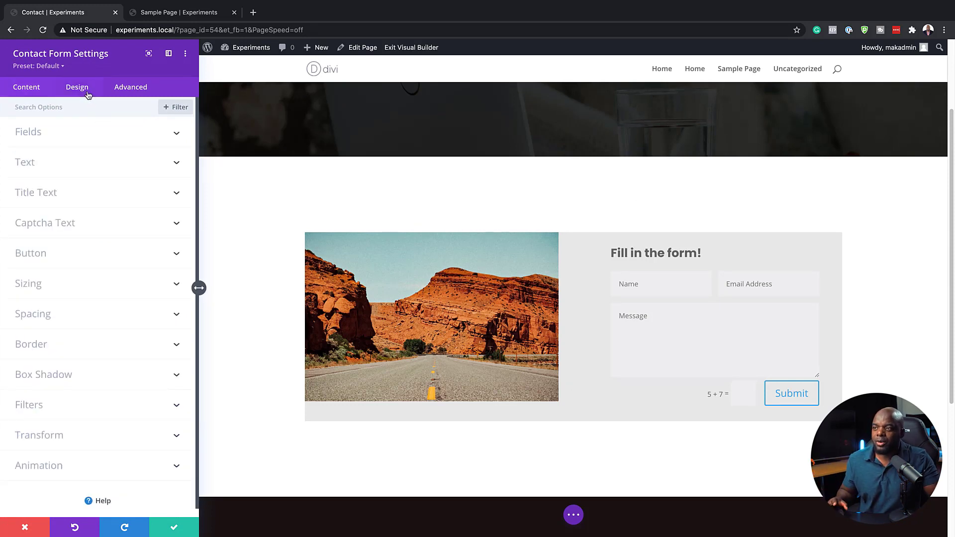
click(49, 133)
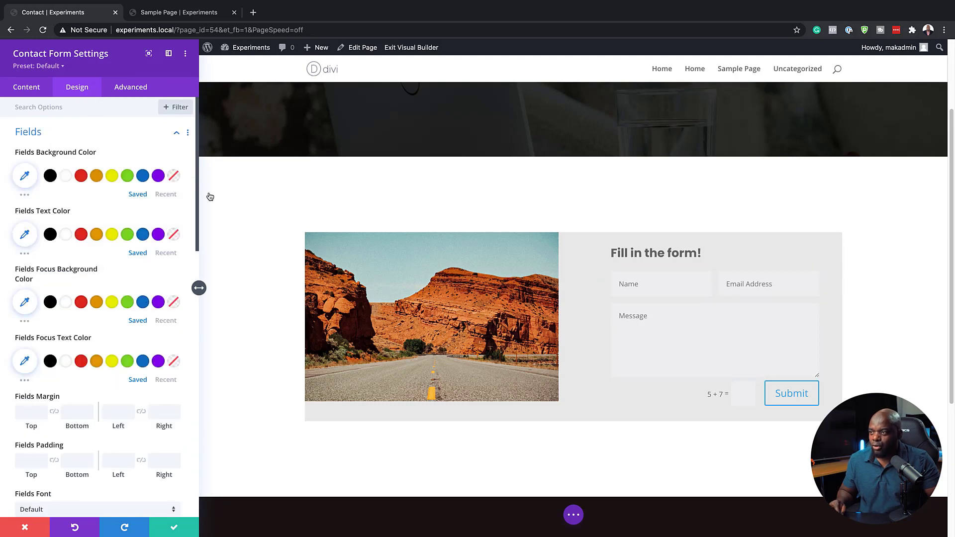
click(174, 178)
- Give the contact form's inputs a 2px border with 4px rounded corners on all sides
scroll(139, 412, down, 8)
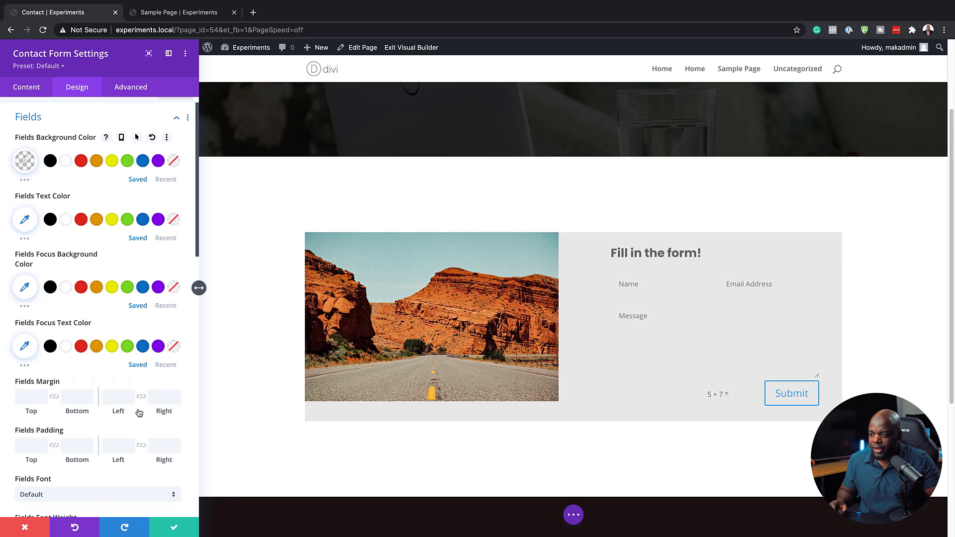
scroll(139, 413, down, 5)
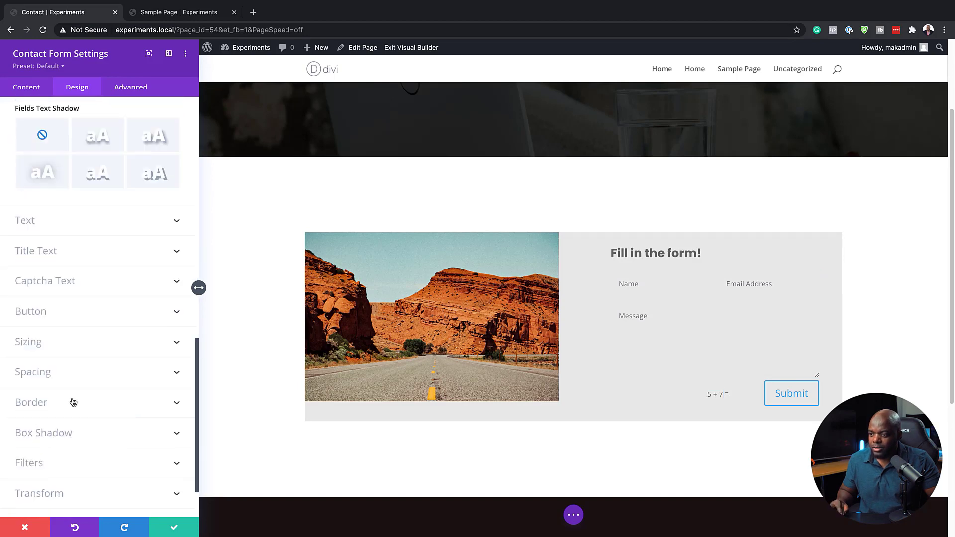
click(70, 405)
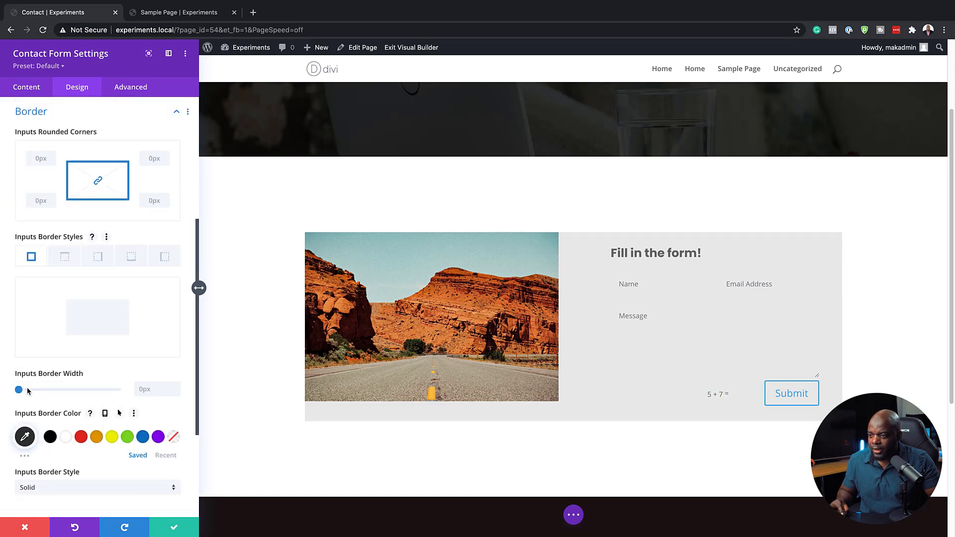
drag(19, 390, 22, 392)
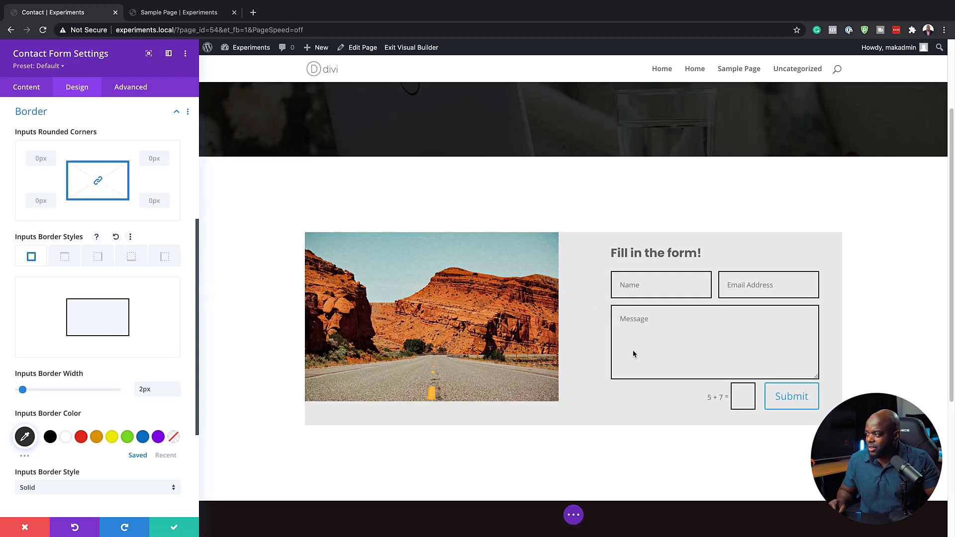
mouse_move(652, 319)
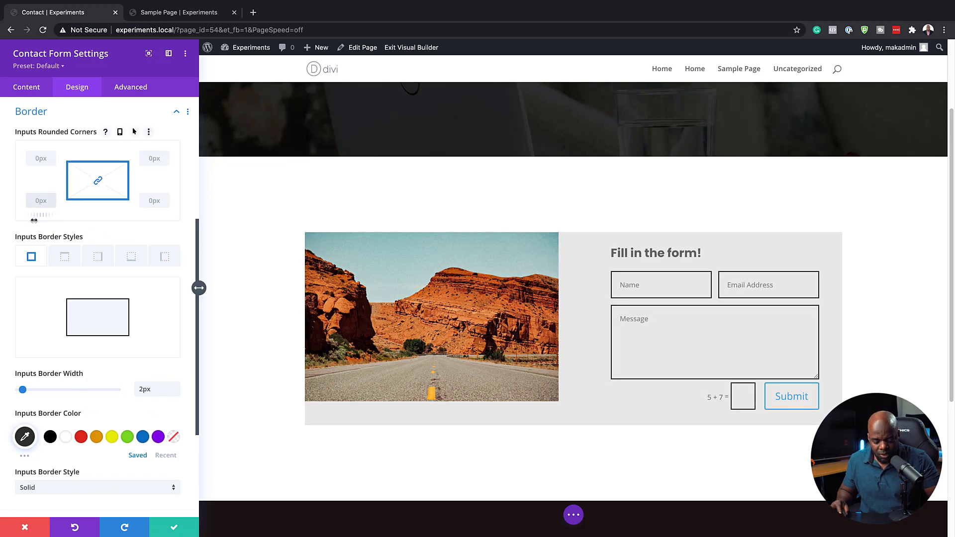
text(px)
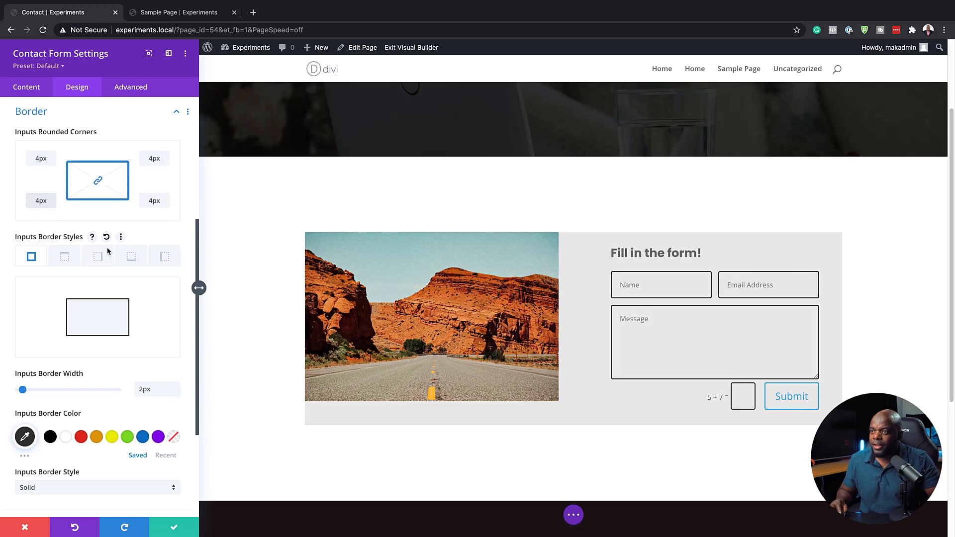
- Enable custom styles for the form's Submit button with white text and a blue #0c71c3 background
scroll(106, 234, up, 5)
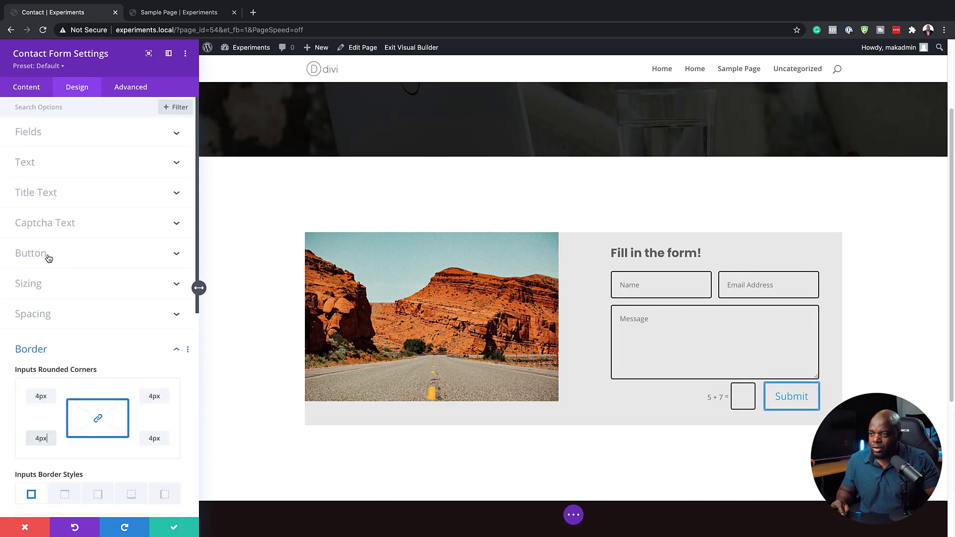
click(48, 257)
click(41, 240)
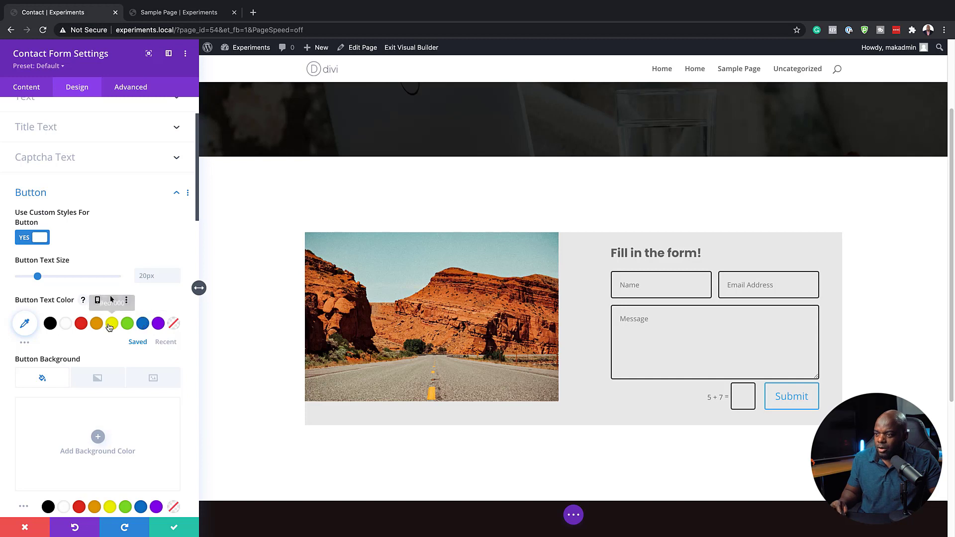
click(65, 325)
scroll(95, 365, down, 2)
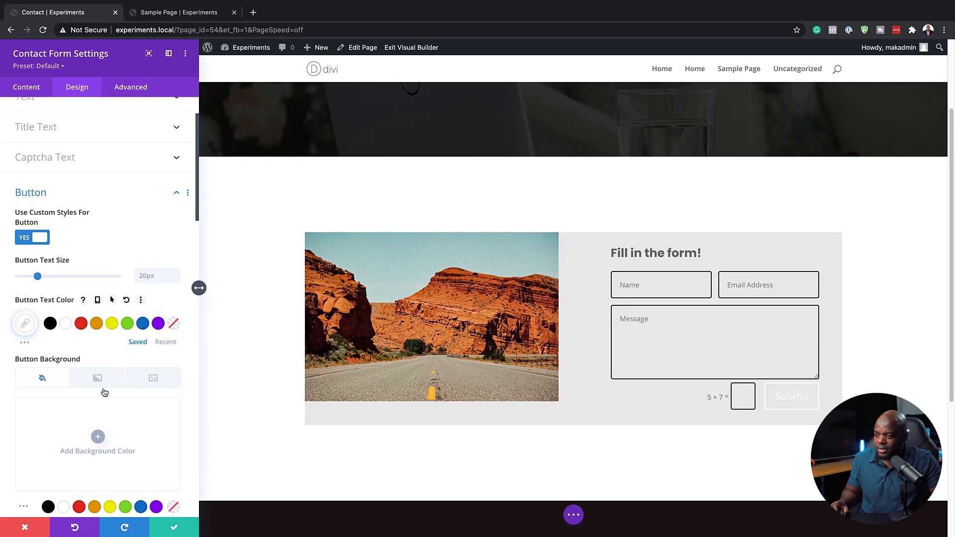
click(141, 453)
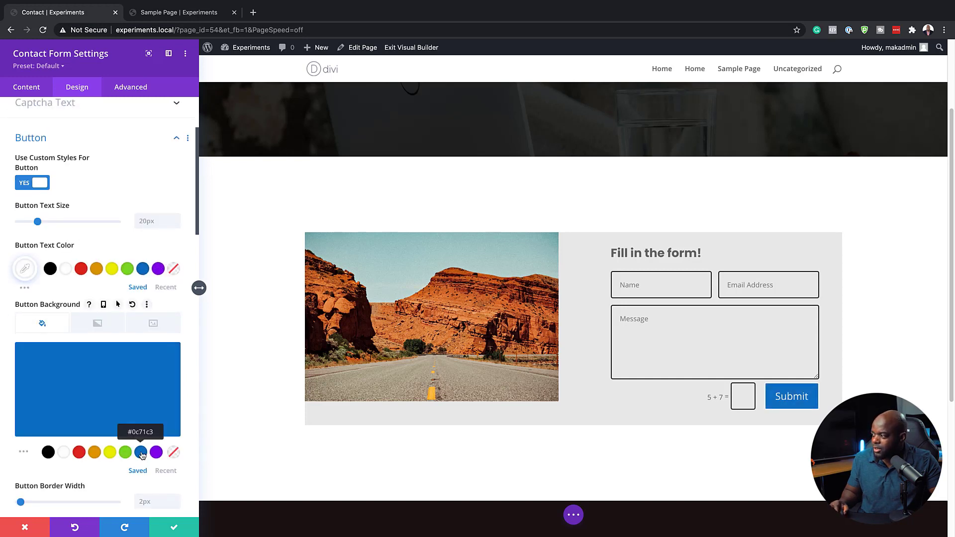
scroll(142, 455, down, 5)
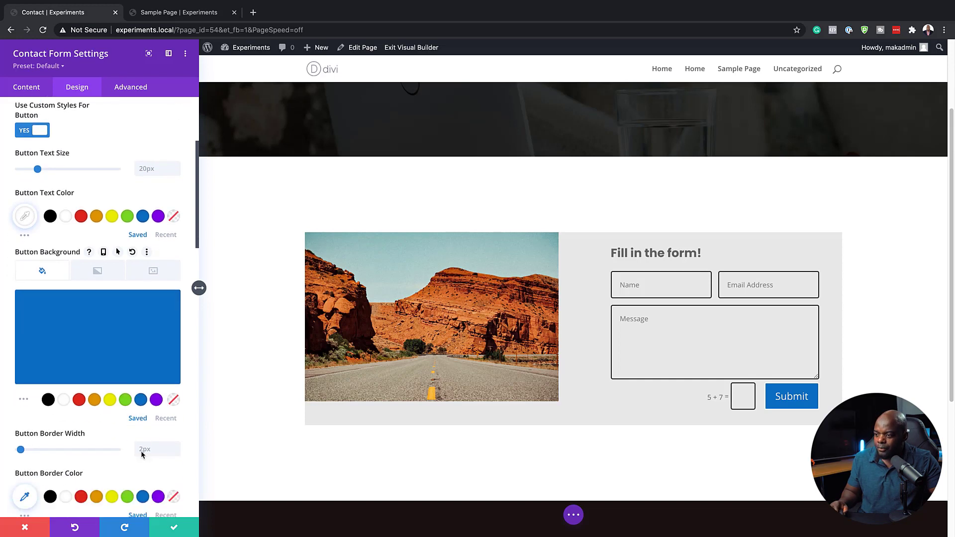
- Give the form's Submit button a blue #0c71c3 border color and set its font to Poppins
scroll(142, 450, down, 1)
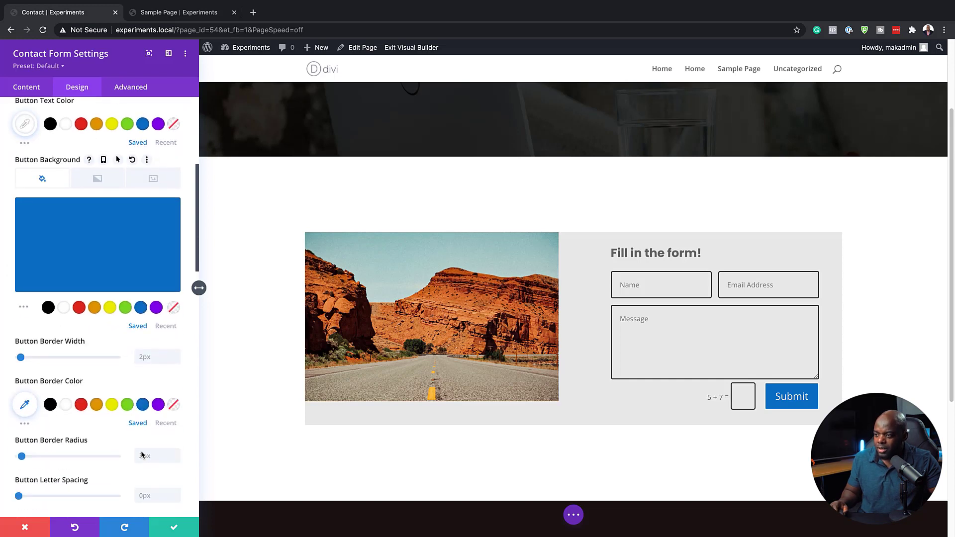
click(143, 399)
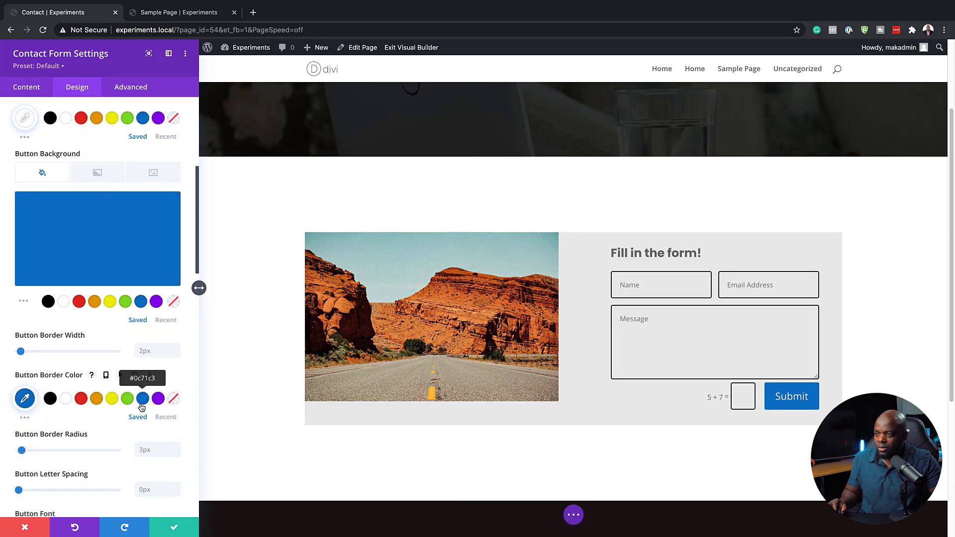
scroll(106, 433, down, 4)
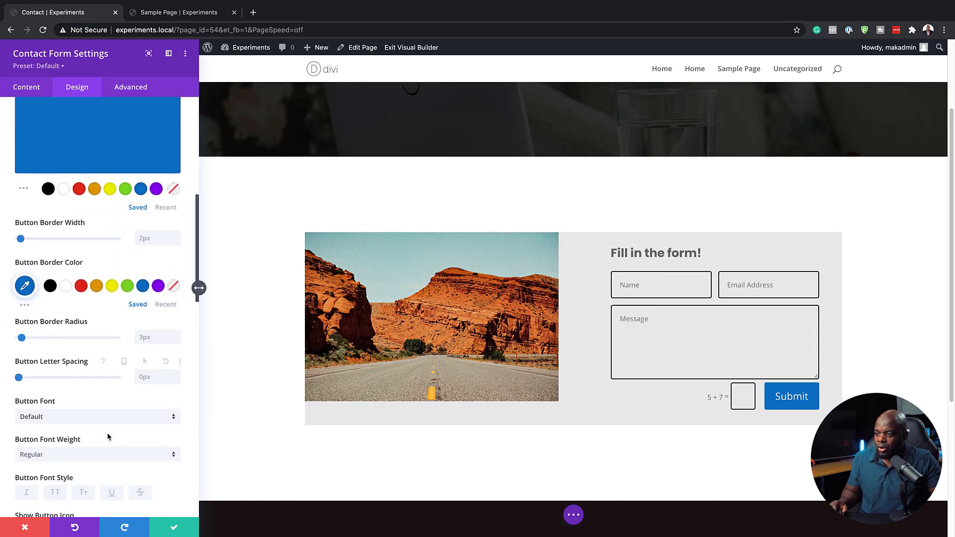
click(110, 421)
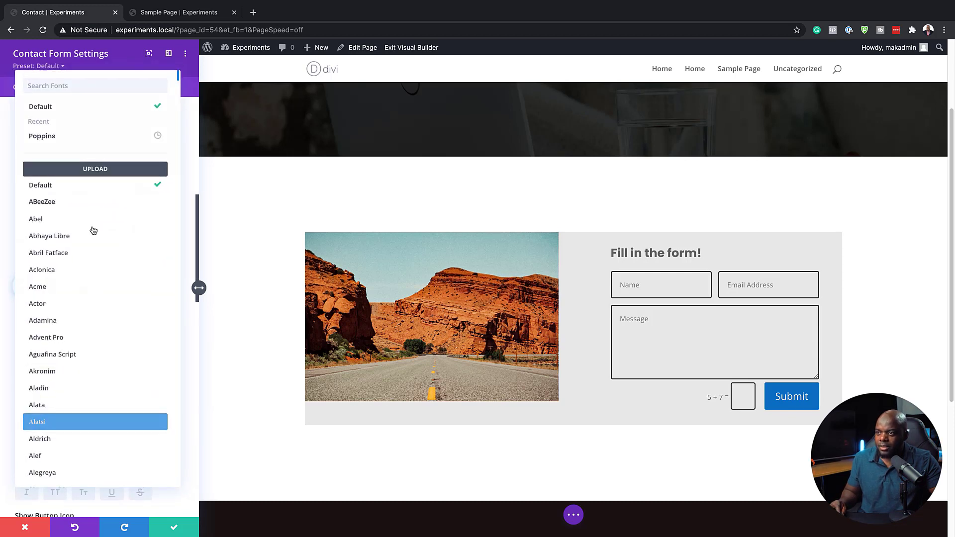
click(135, 143)
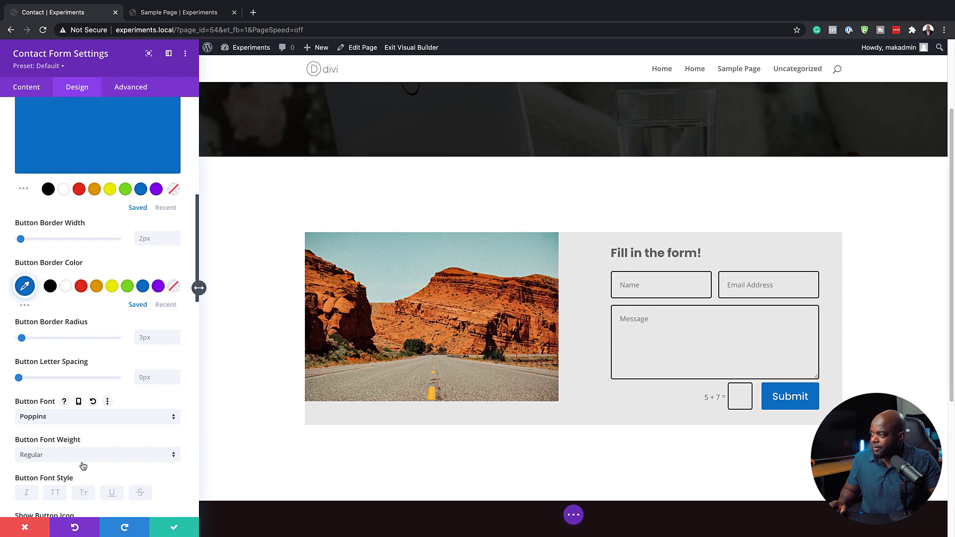
scroll(83, 466, up, 1)
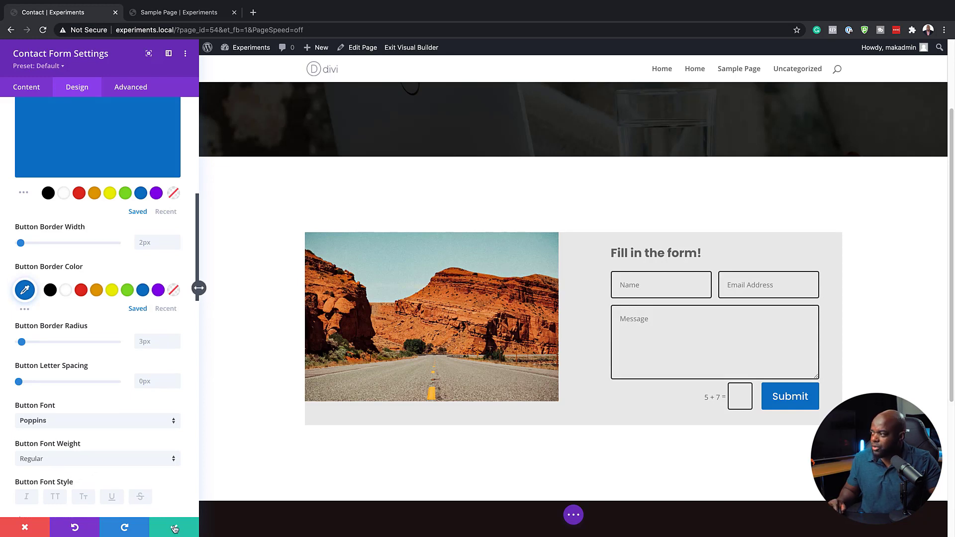
- Set the contact form's title font to Poppins in the title text design options
scroll(131, 316, up, 10)
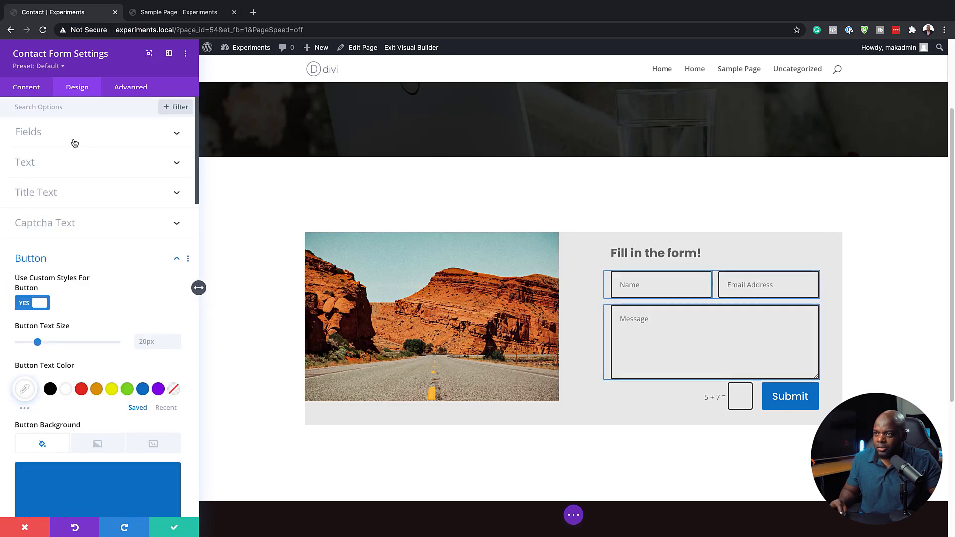
click(63, 161)
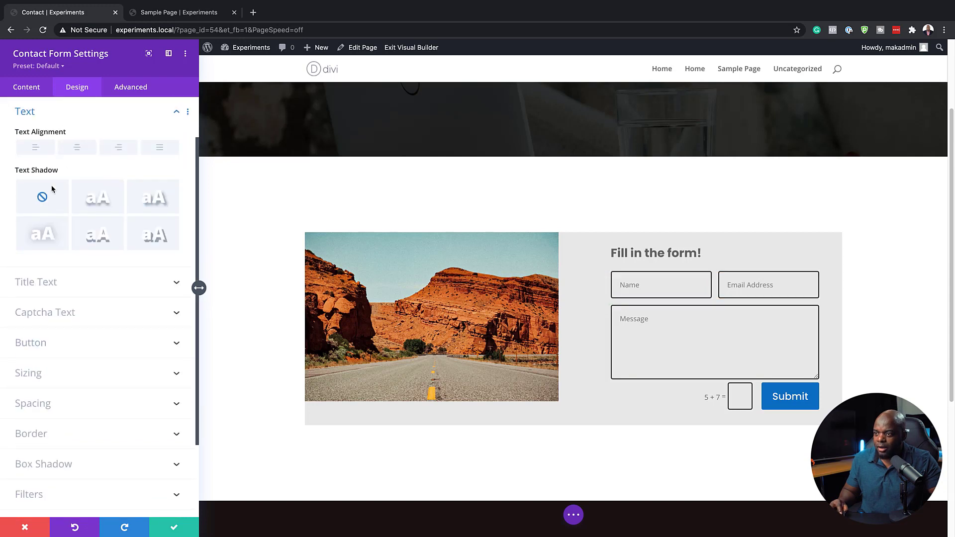
click(70, 283)
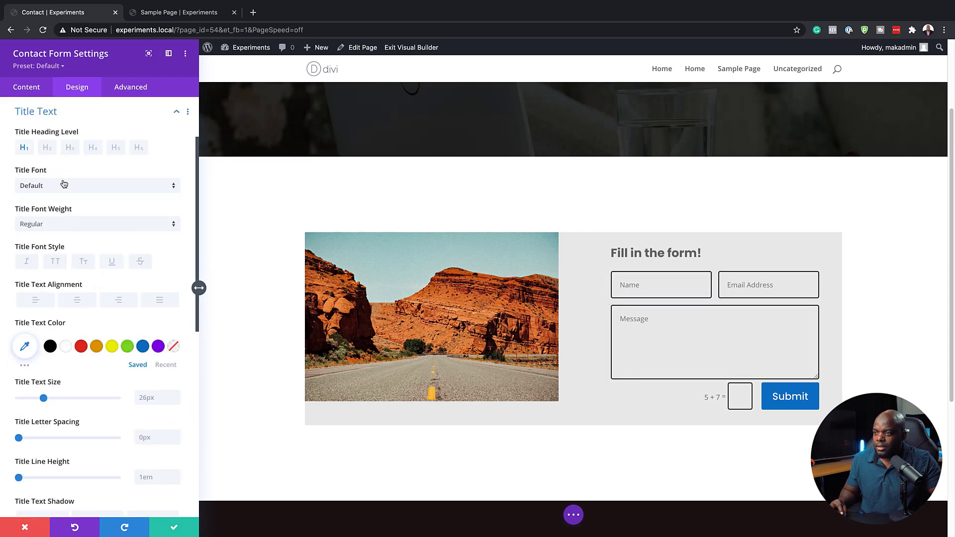
click(61, 187)
click(78, 138)
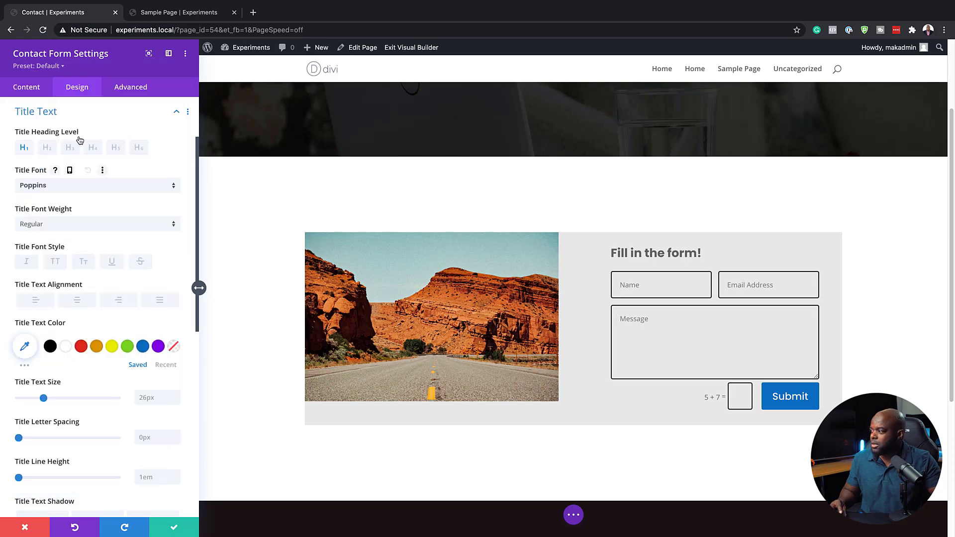
- Set the form fields' font to Poppins at a 15px text size and save the contact form settings
scroll(52, 444, down, 15)
click(67, 444)
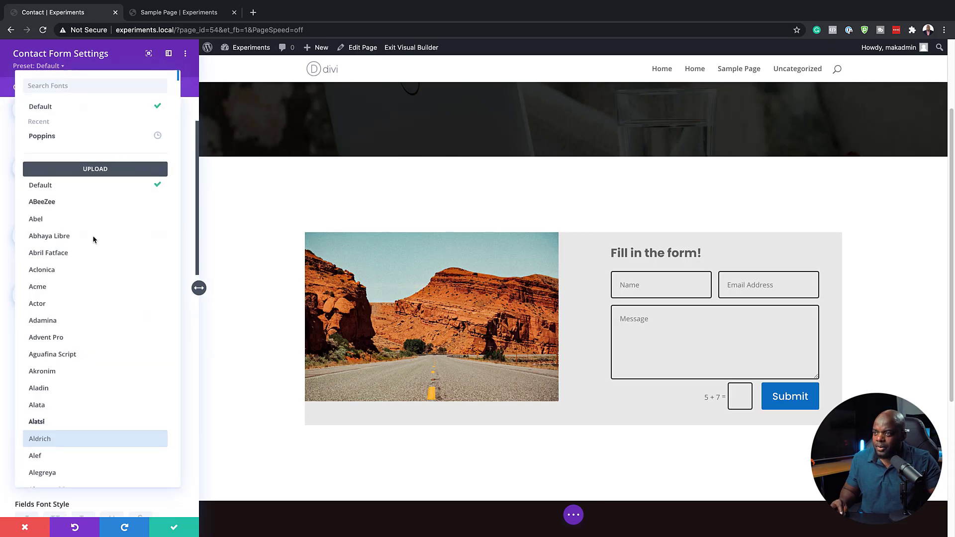
click(109, 141)
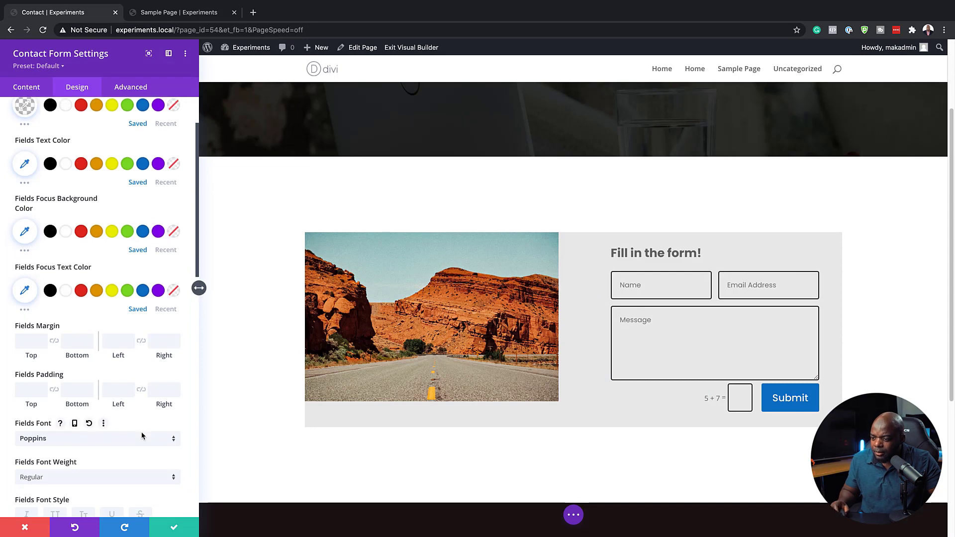
scroll(143, 437, down, 4)
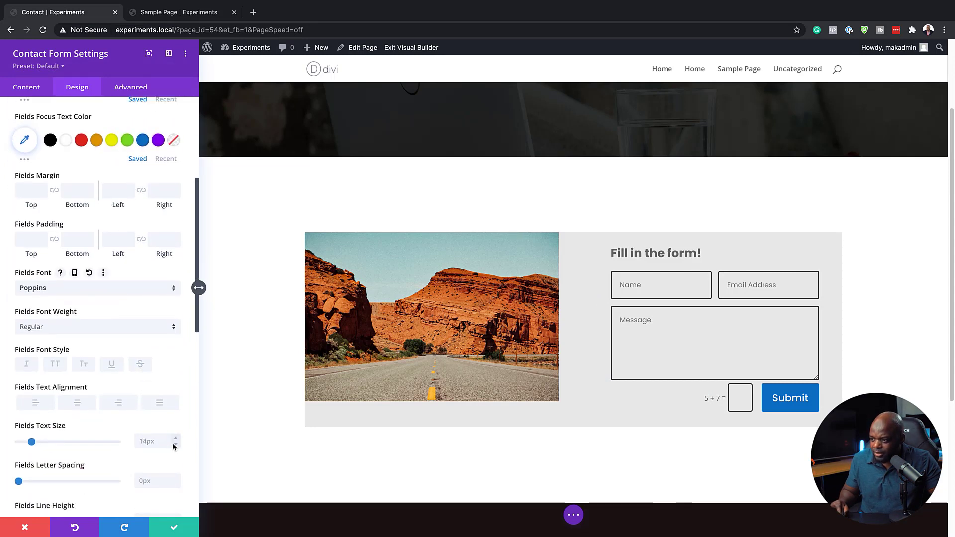
click(176, 438)
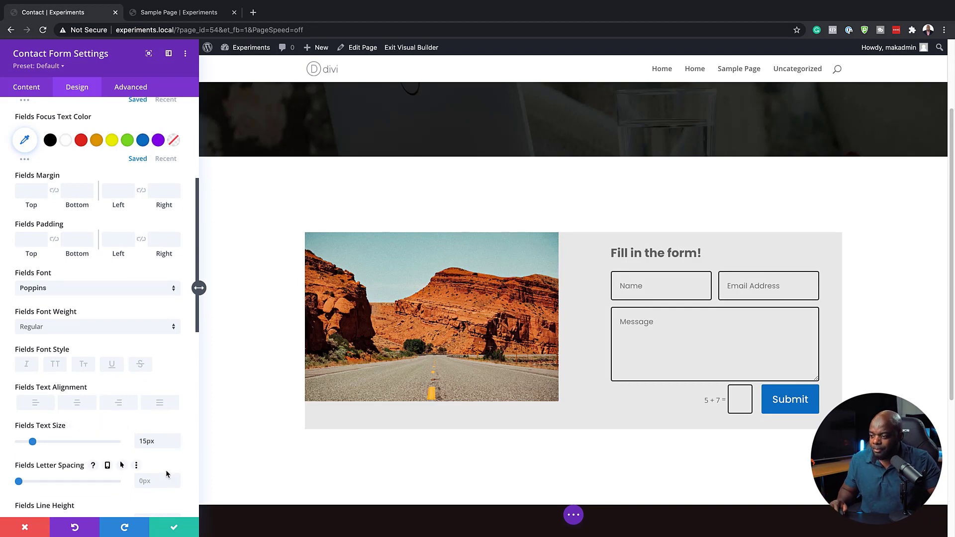
click(175, 528)
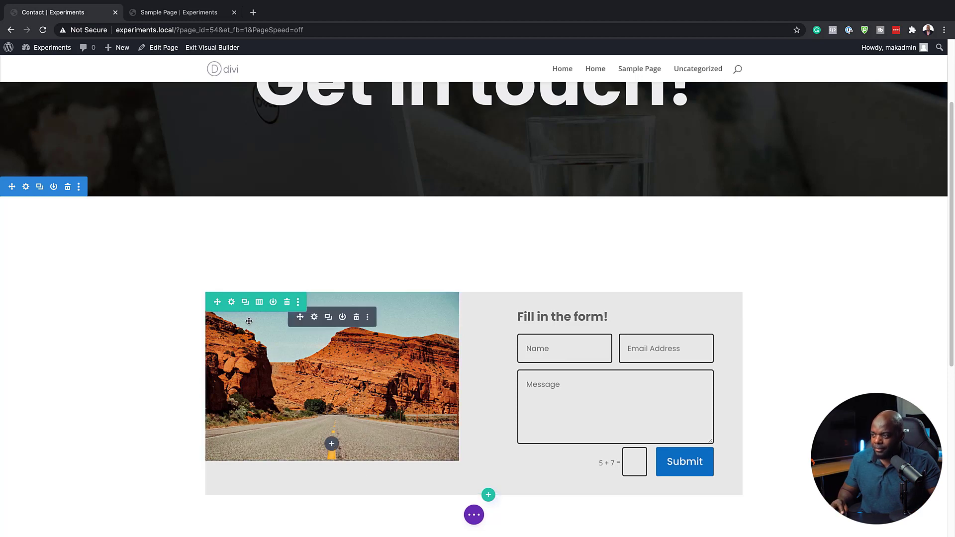
- Delete the image module beside the form and set the desert road photo as the first column's background image
mouse_move(338, 316)
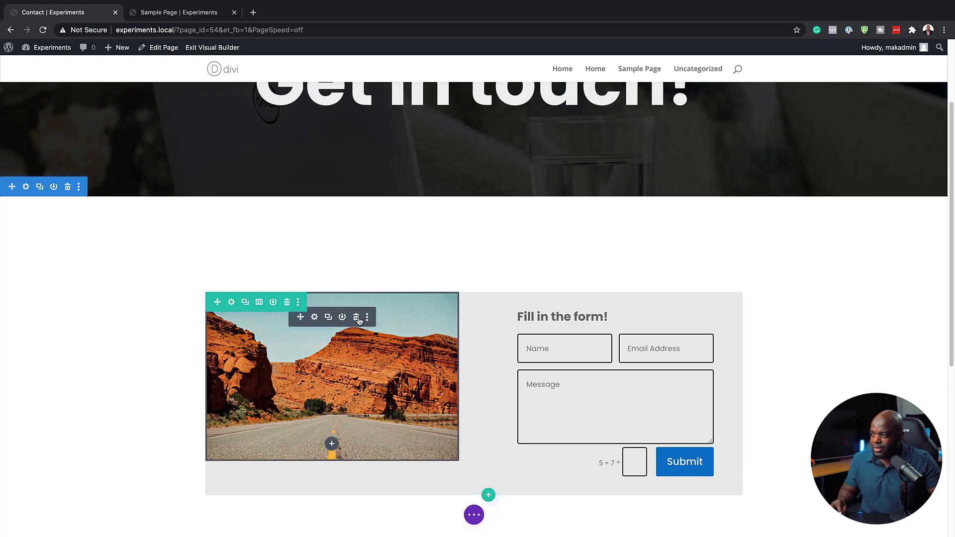
click(356, 318)
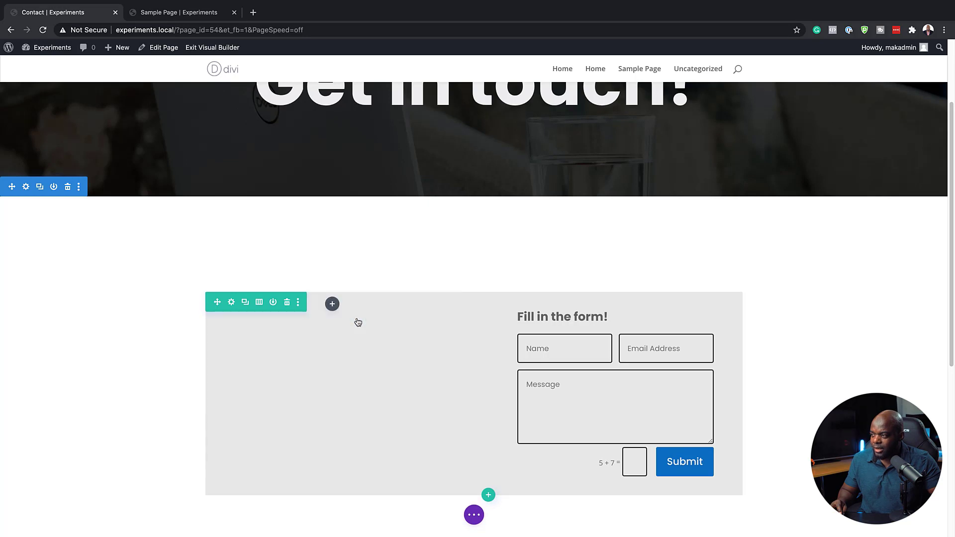
click(231, 303)
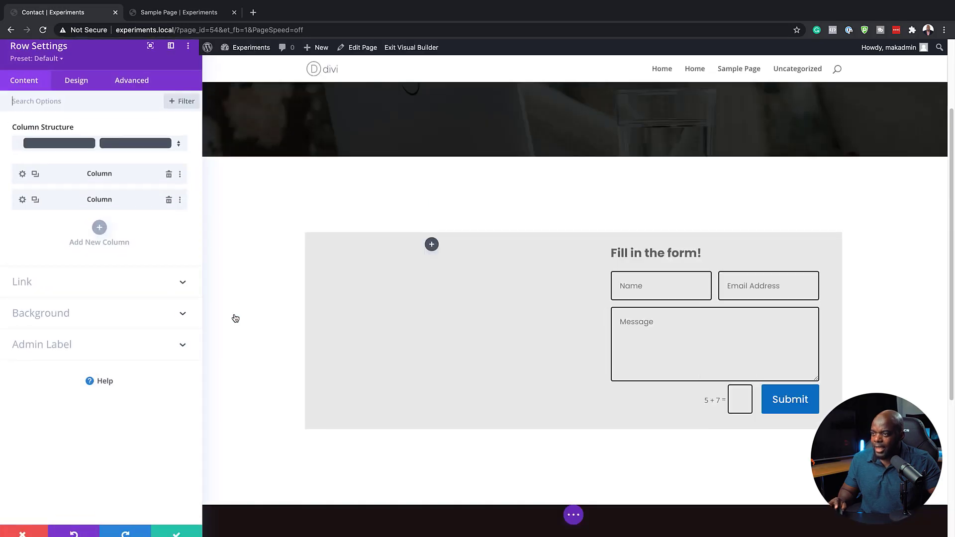
click(24, 177)
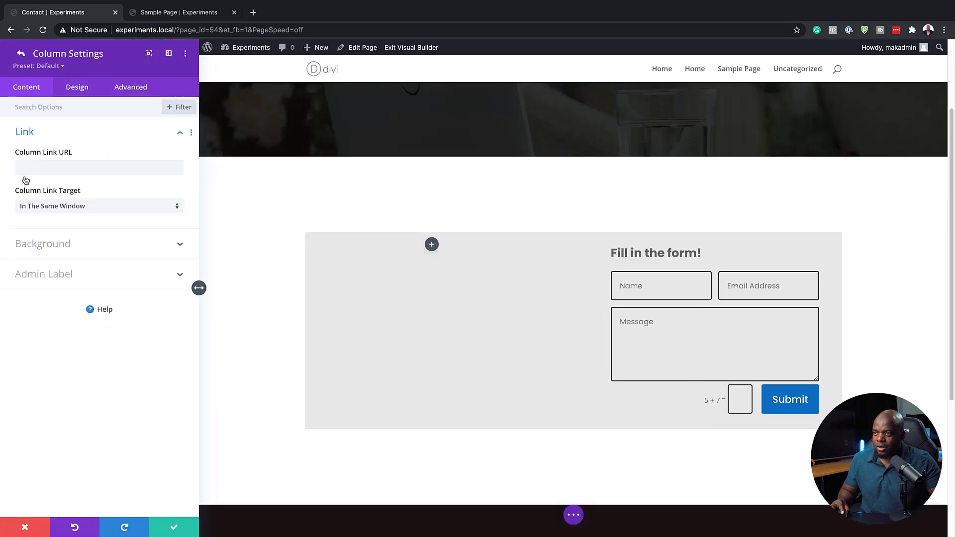
click(53, 245)
click(121, 208)
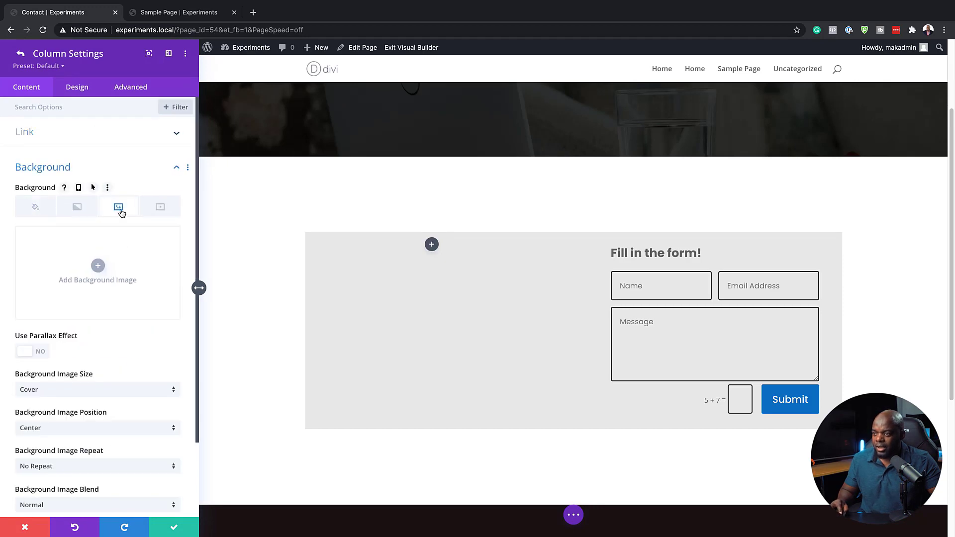
click(98, 267)
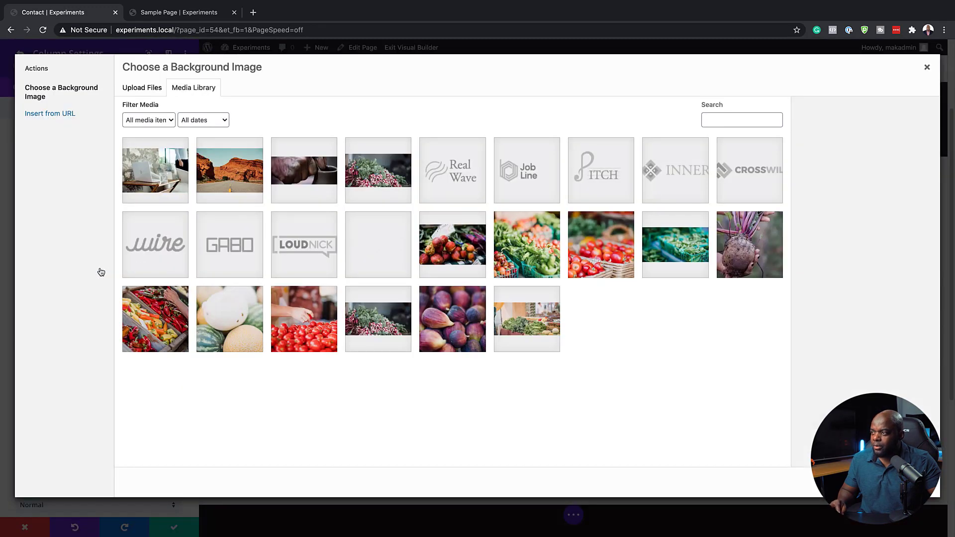
click(229, 179)
click(885, 481)
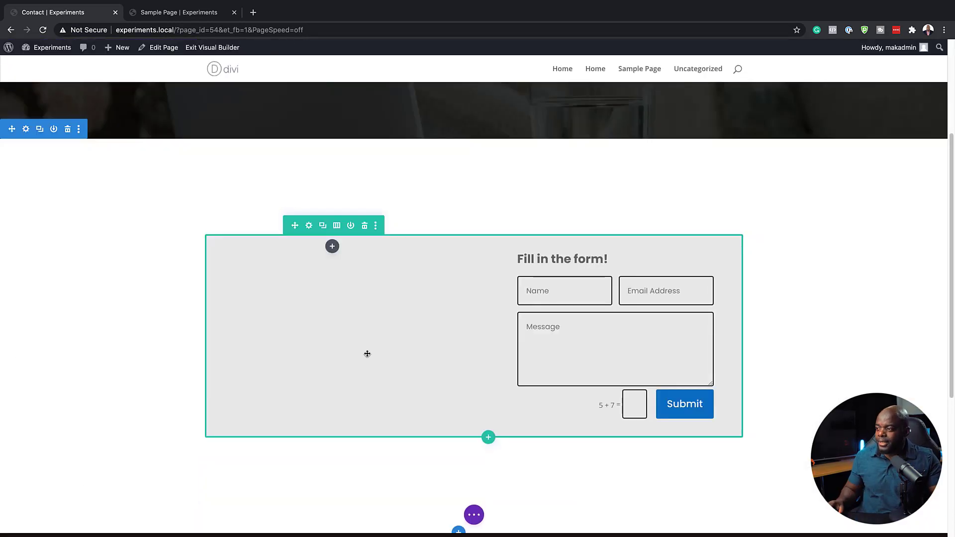
- Insert a Divider module into the empty first column and turn off its visible divider line
click(332, 246)
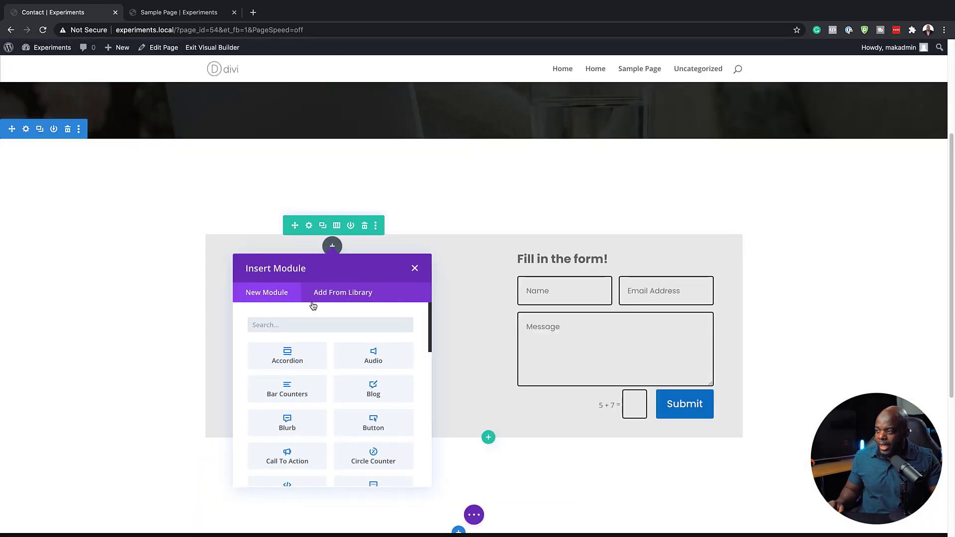
text(divi)
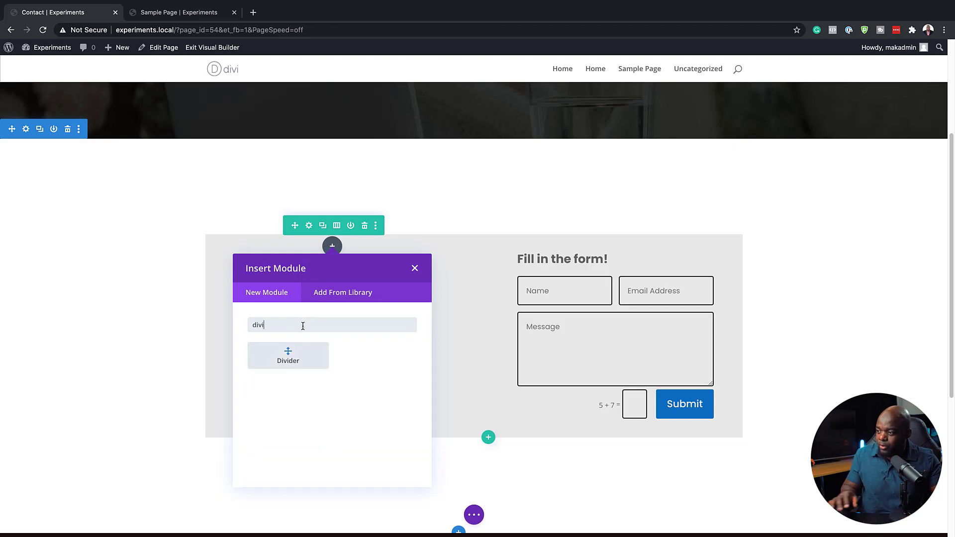
click(302, 352)
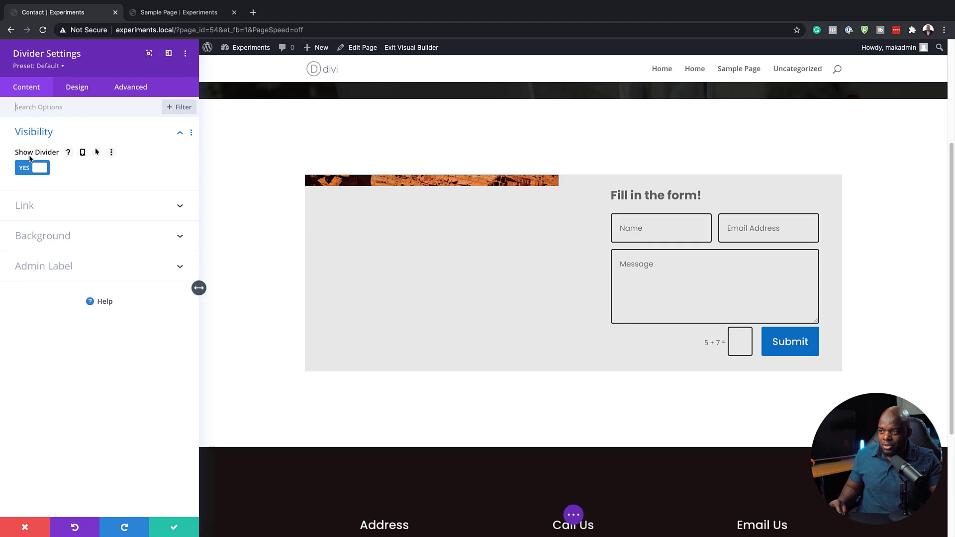
click(23, 171)
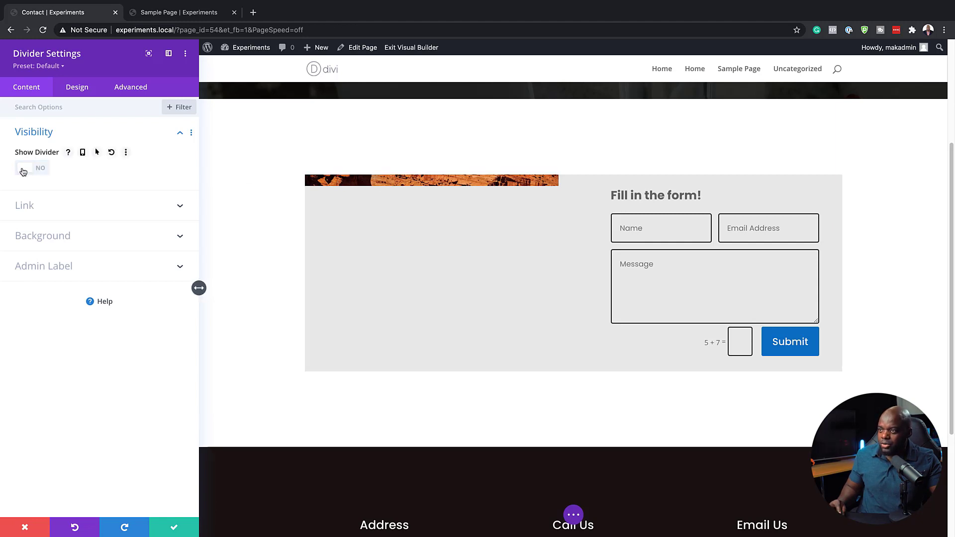
- Link the divider's top and bottom padding and set both to 14vw
click(80, 90)
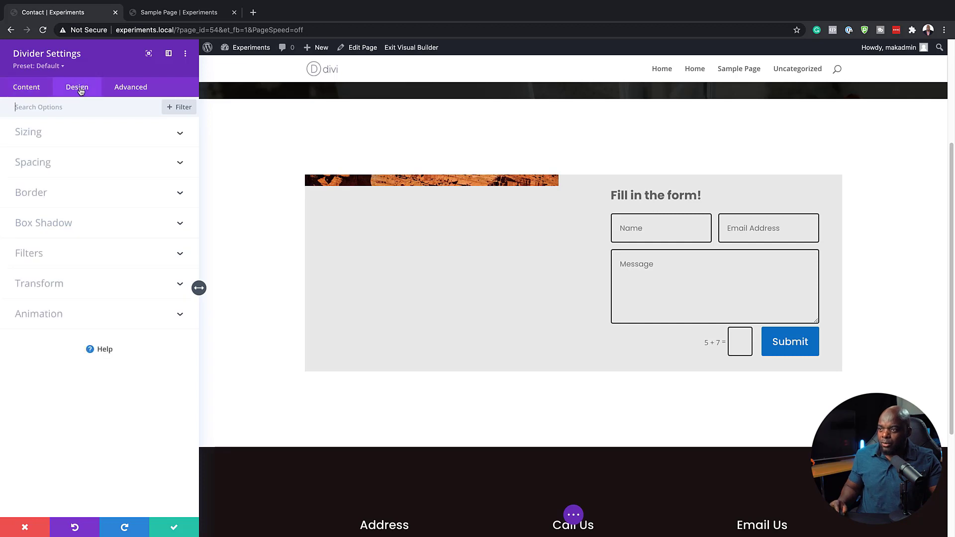
click(51, 167)
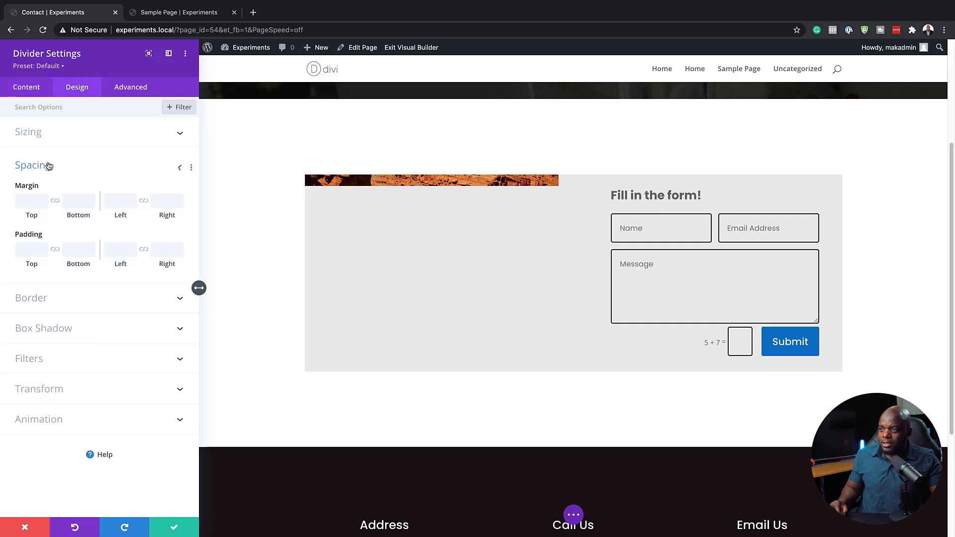
click(29, 252)
text(10)
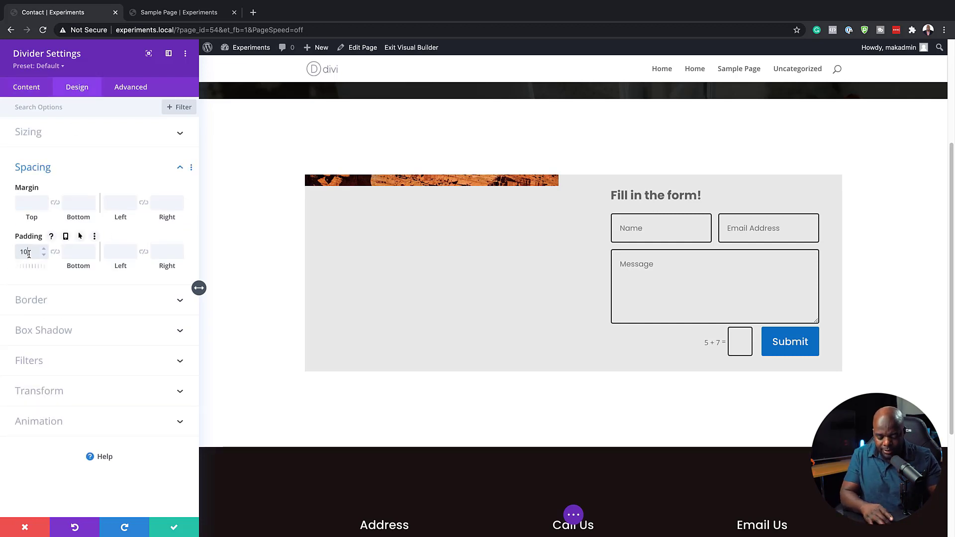
text(vw)
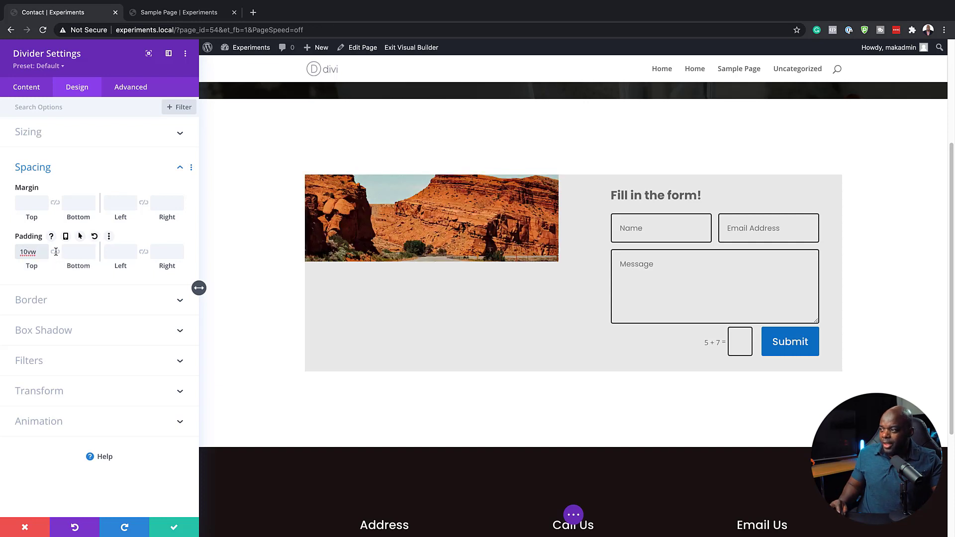
click(55, 252)
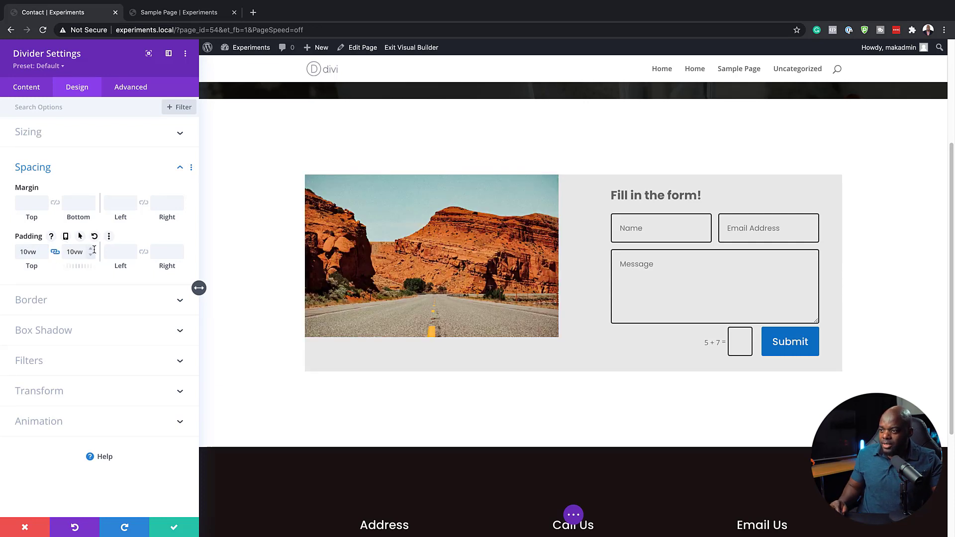
drag(91, 250, 92, 251)
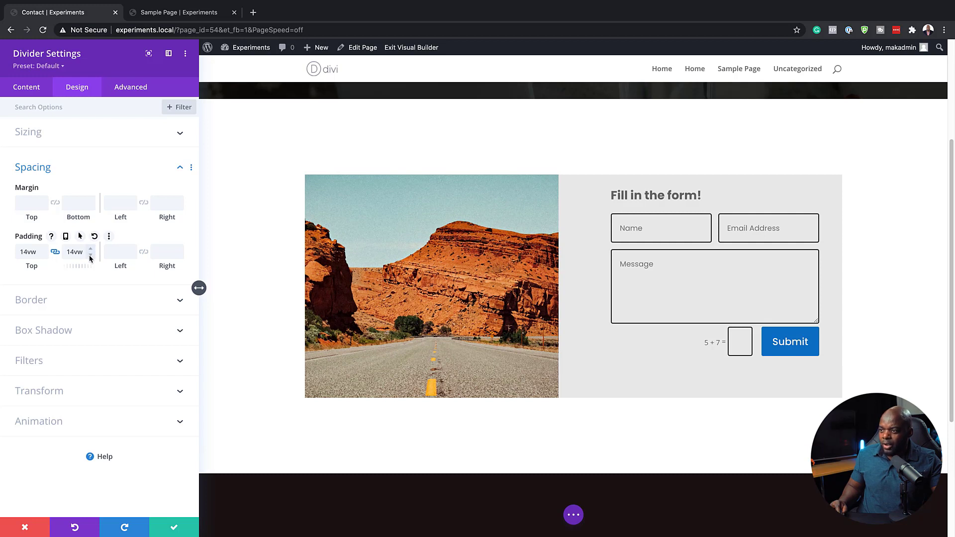
click(91, 256)
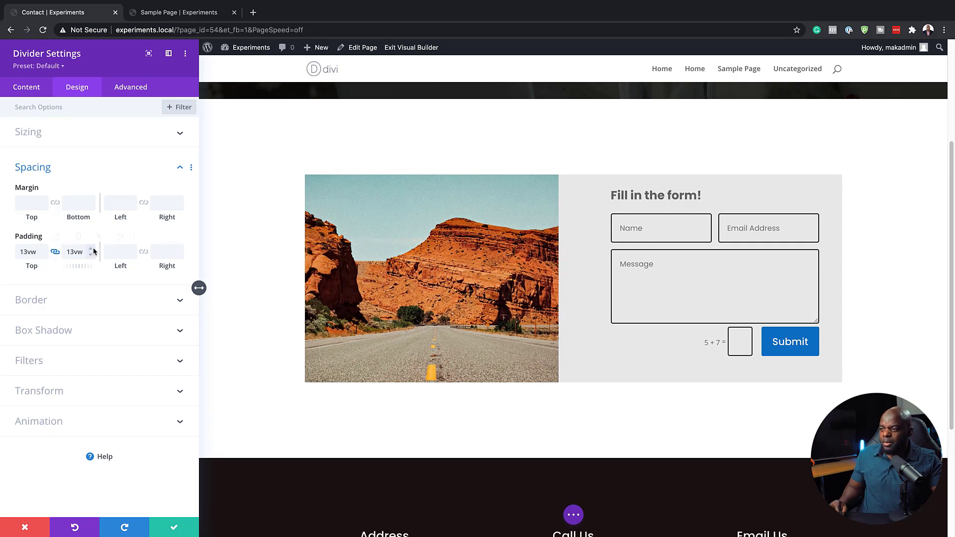
click(92, 249)
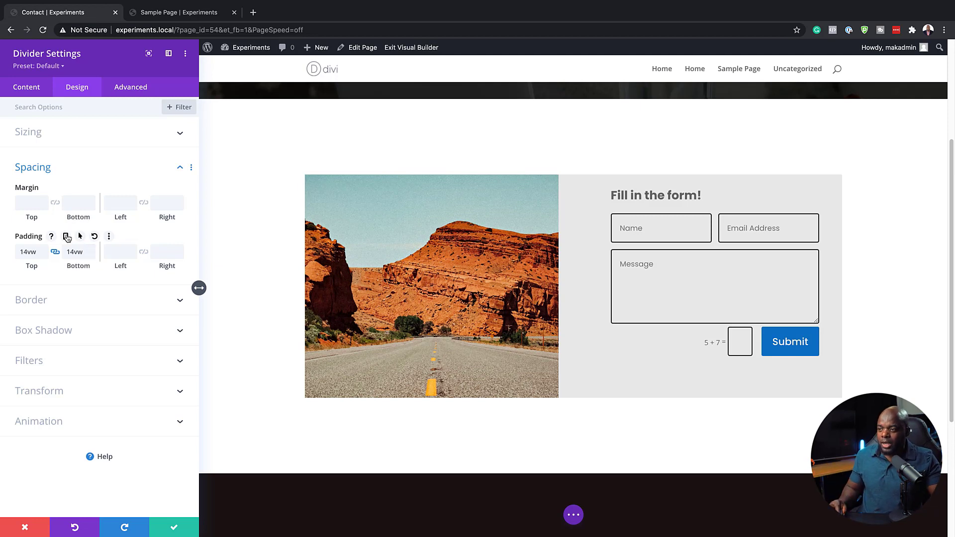
- Enable responsive values for the divider's padding and set the tablet top and bottom padding to 25vw
click(66, 237)
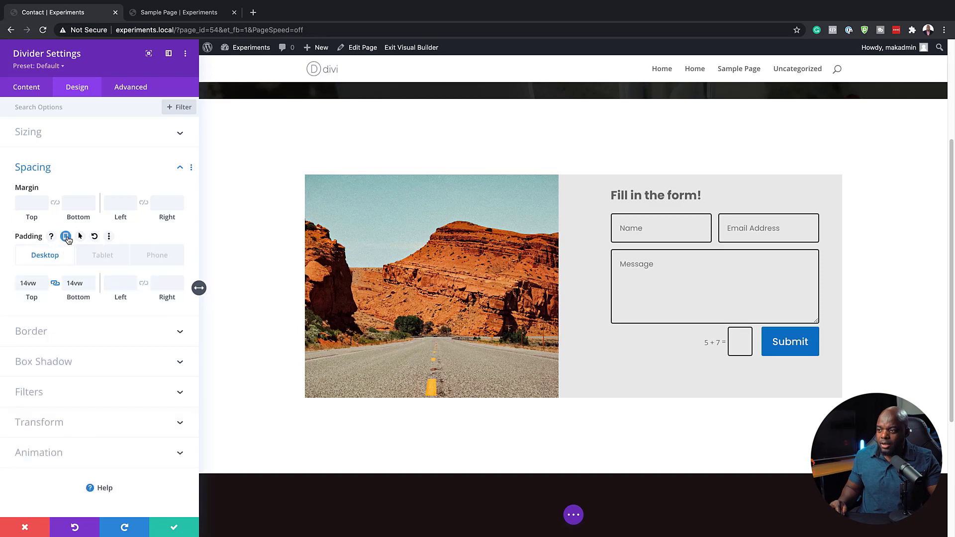
click(103, 255)
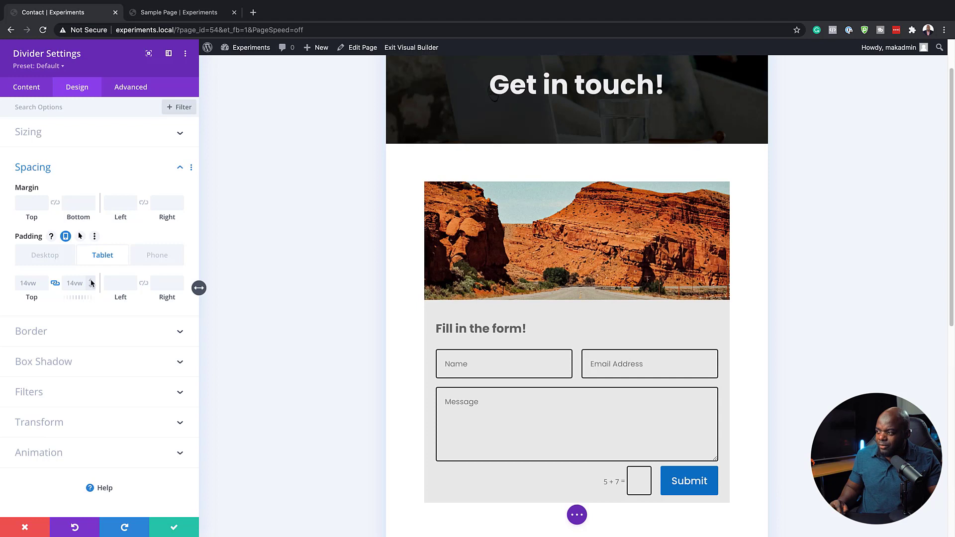
key(Up)
key(Up)
key(Up)
key(Up)
key(Up)
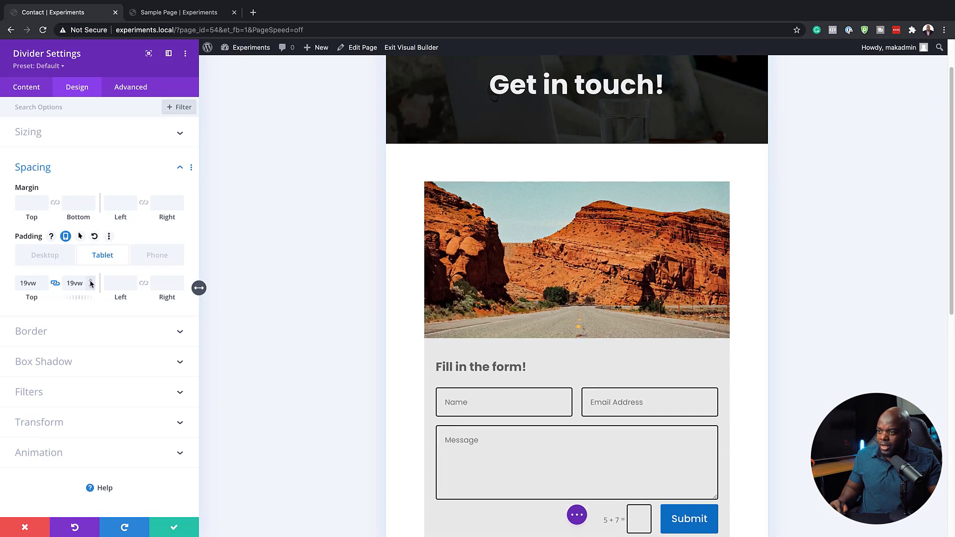
key(Up)
key(Up)
key(Up)
key(Up)
key(Up)
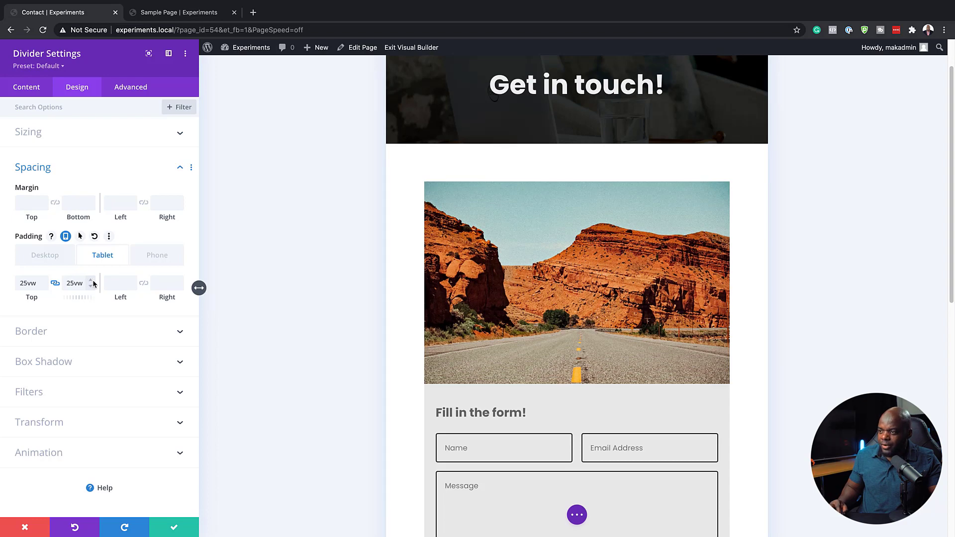
- Set the divider's phone top and bottom padding to 26vw, return to the desktop view and save the divider settings
click(162, 257)
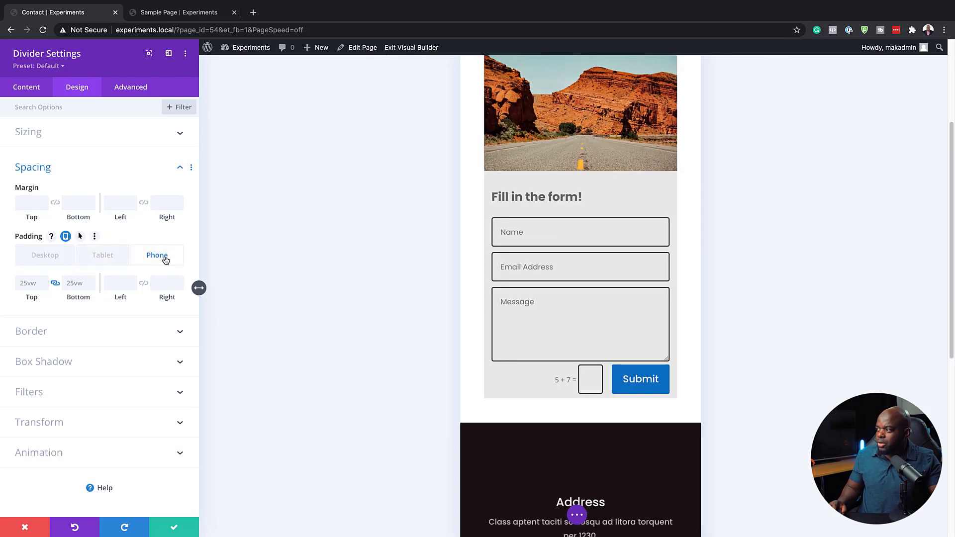
scroll(580, 326, up, 3)
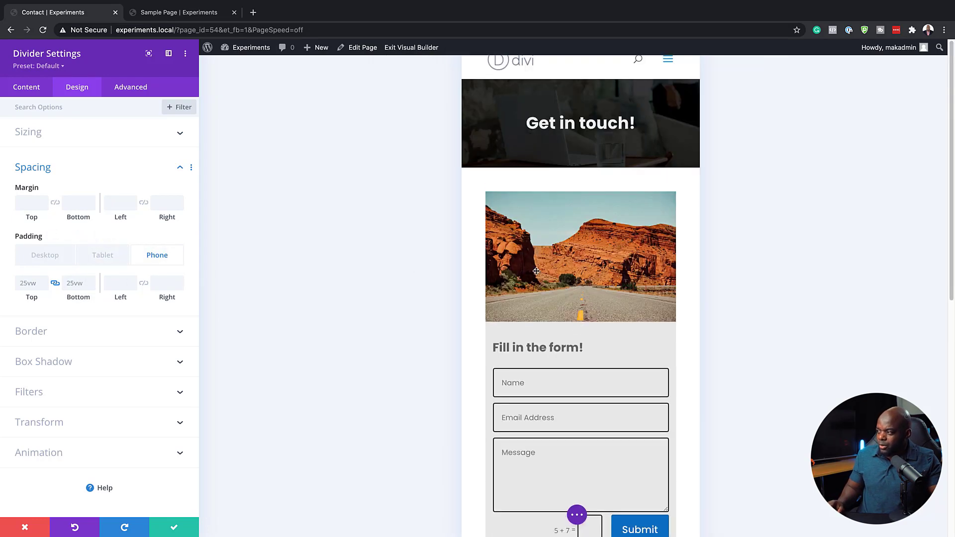
click(90, 281)
key(Up)
click(91, 281)
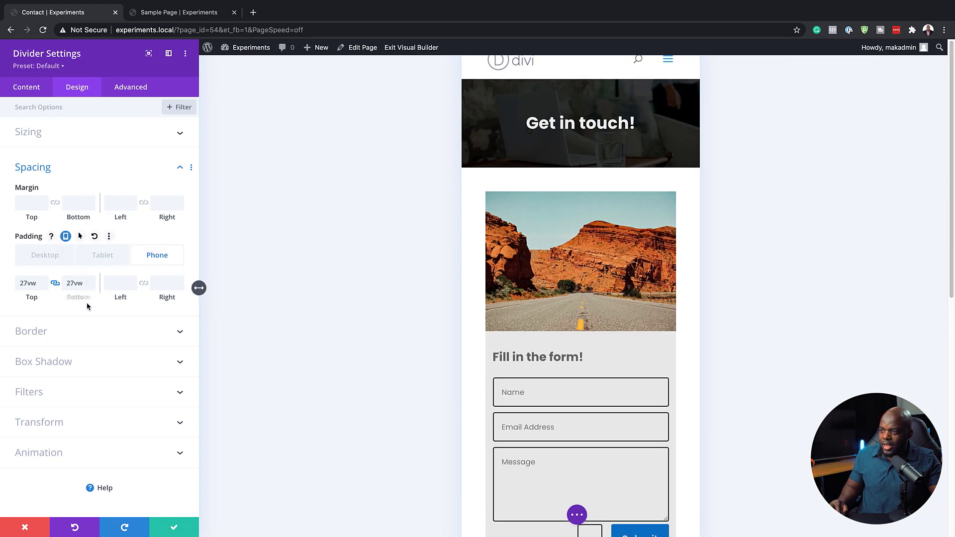
click(90, 287)
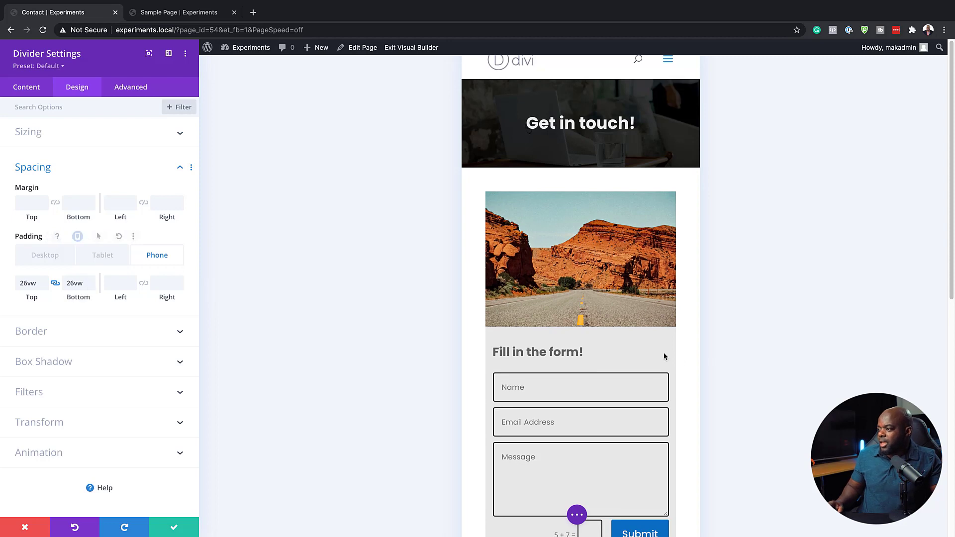
scroll(663, 353, down, 3)
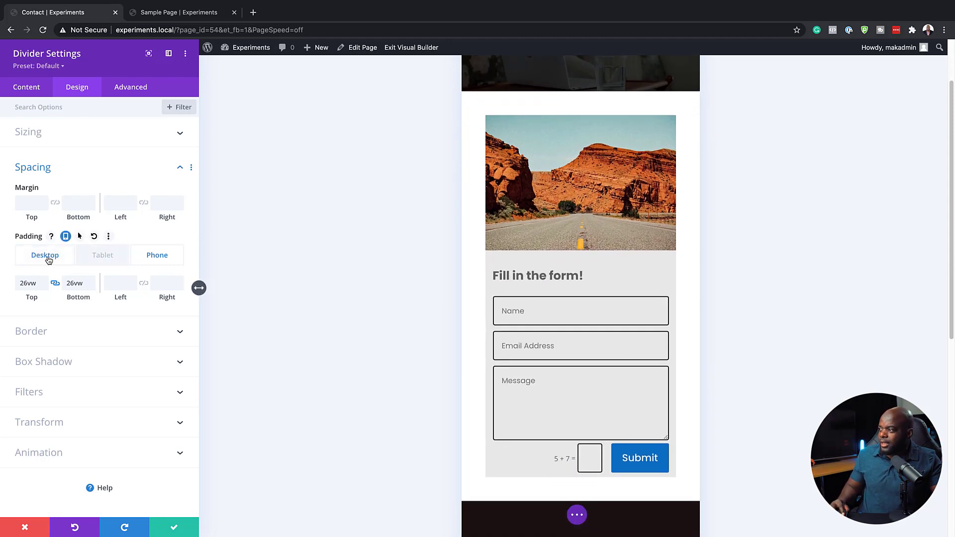
click(46, 256)
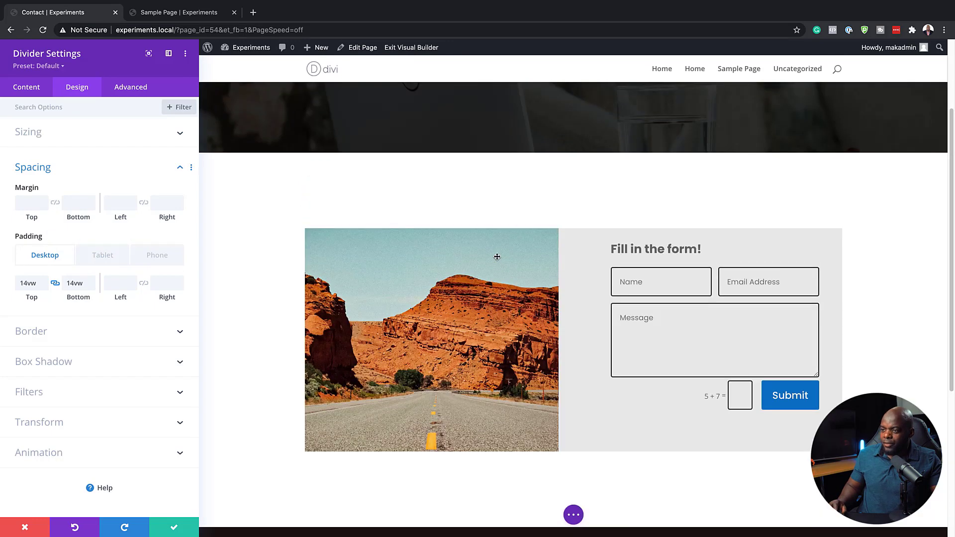
click(174, 530)
- Round all four corners of the row containing the photo and form to 8px
scroll(256, 325, down, 3)
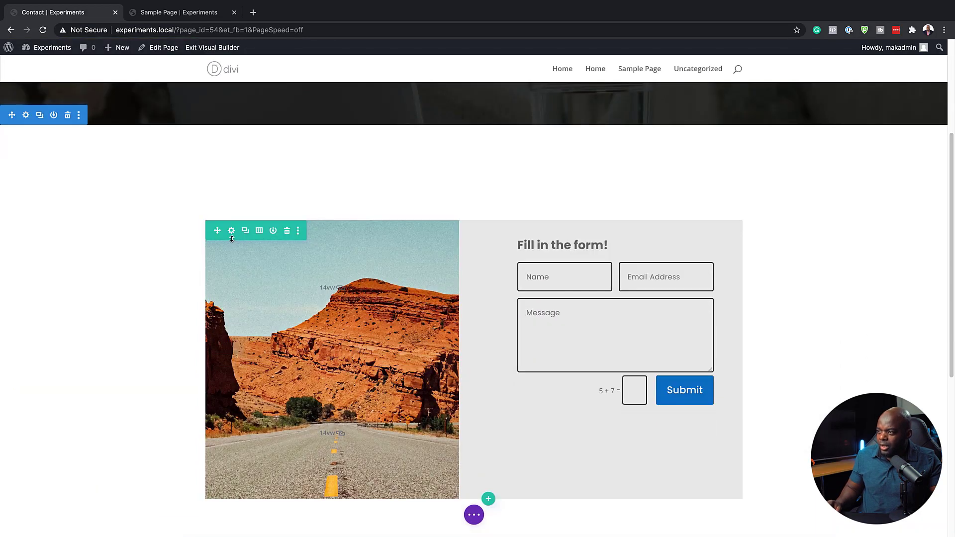
click(232, 230)
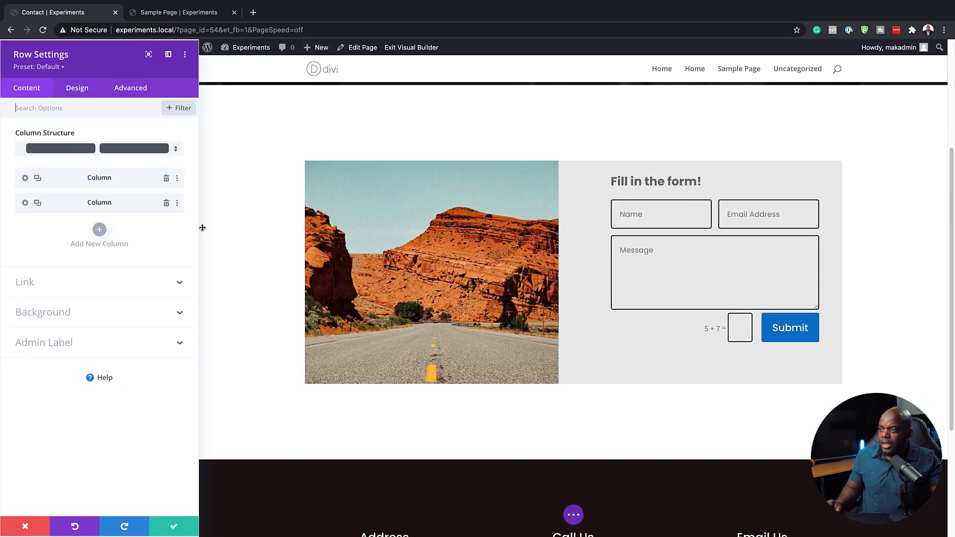
click(79, 85)
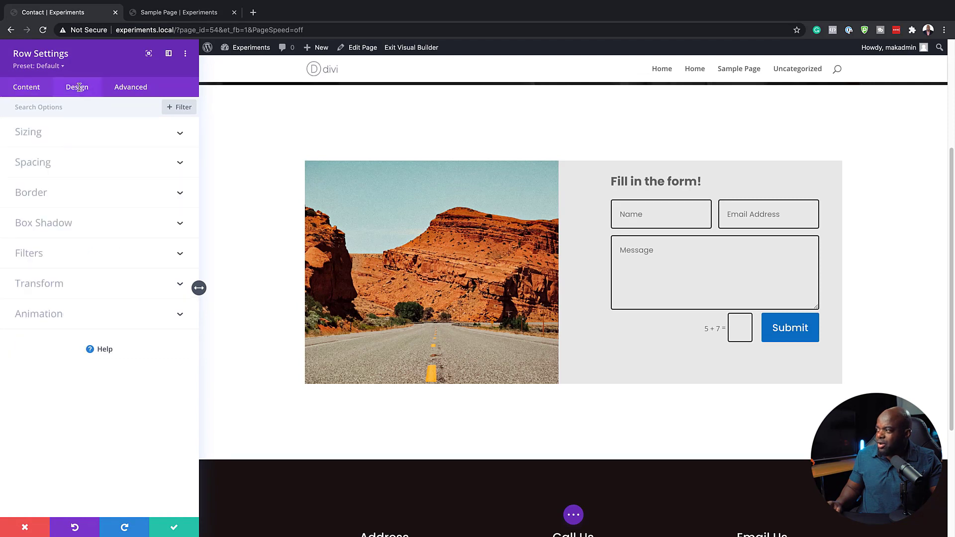
click(48, 194)
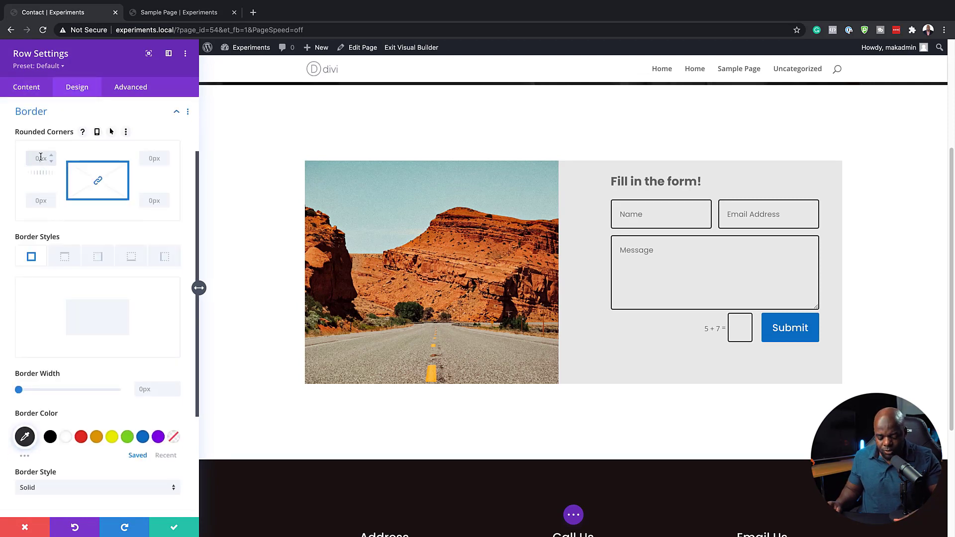
click(40, 157)
text(6)
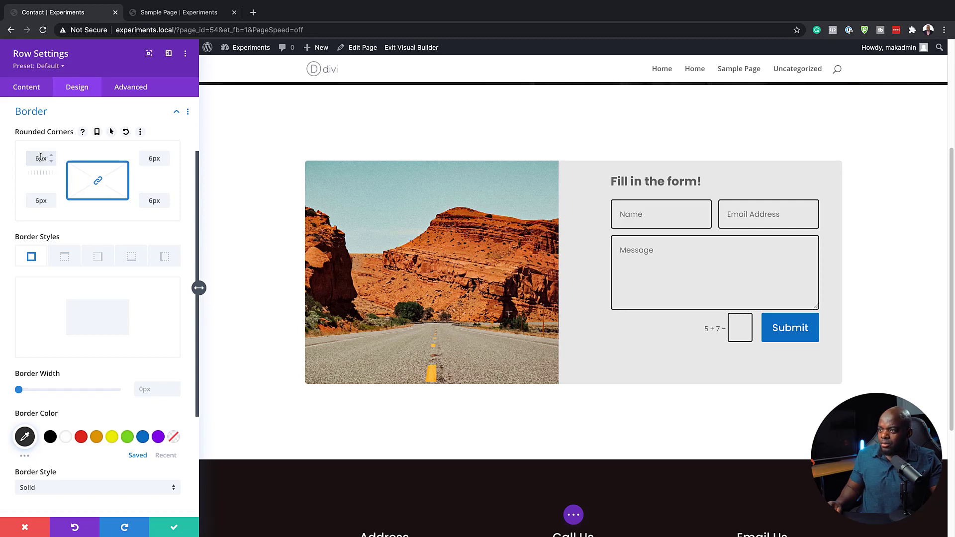
click(52, 155)
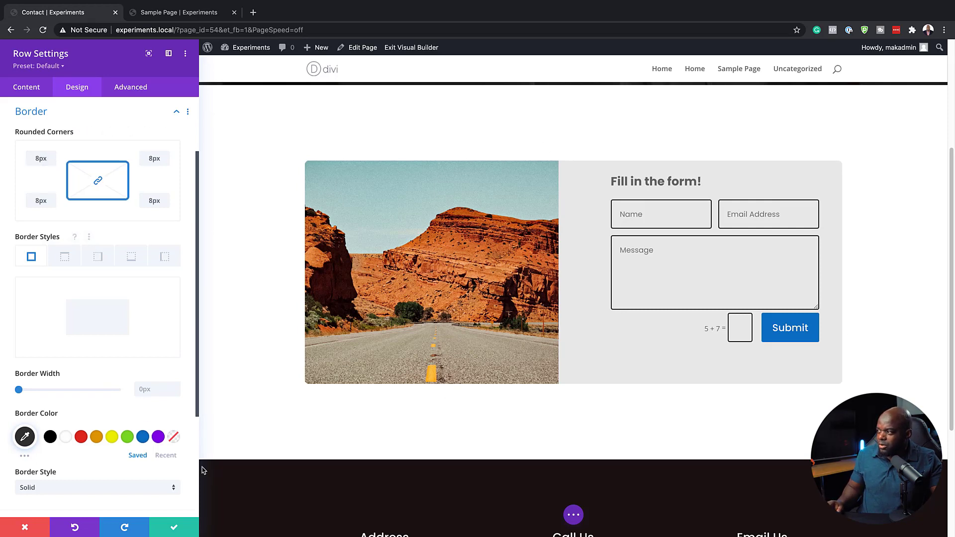
- Equalize the row's column heights, enable a custom gutter width of 1, and save the row settings
click(26, 87)
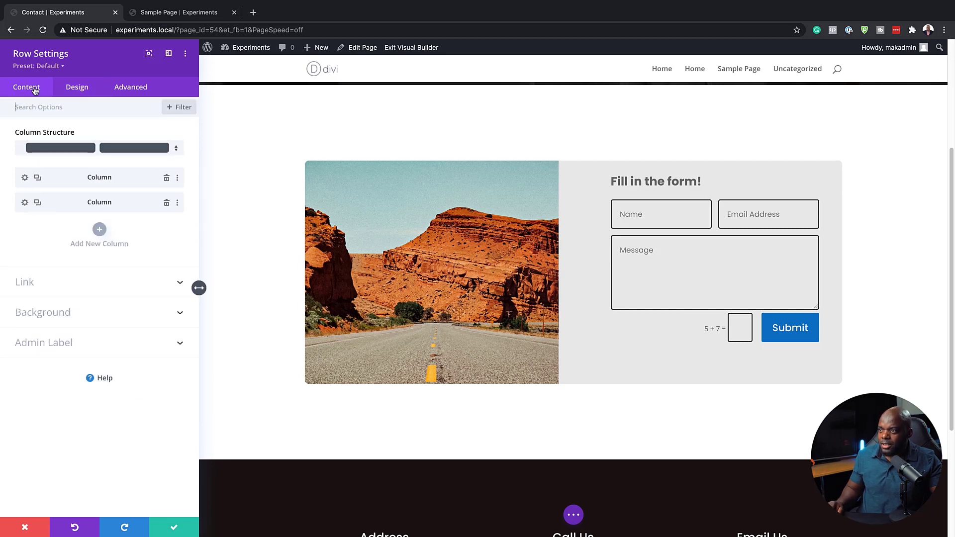
click(73, 89)
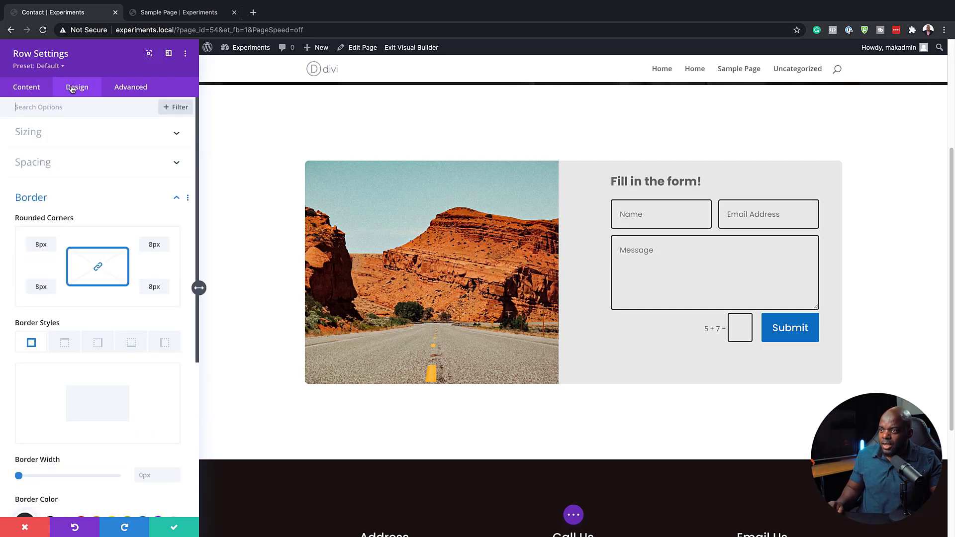
click(46, 138)
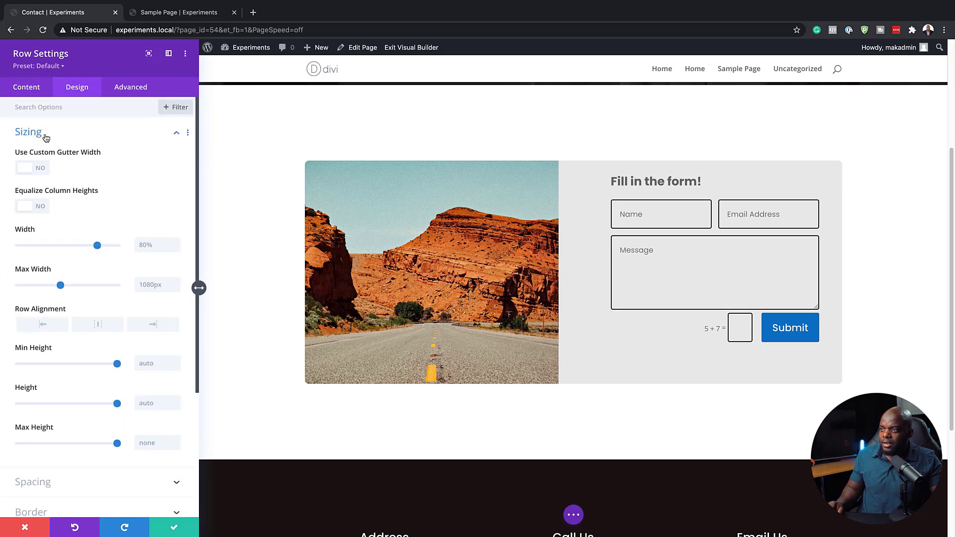
click(40, 209)
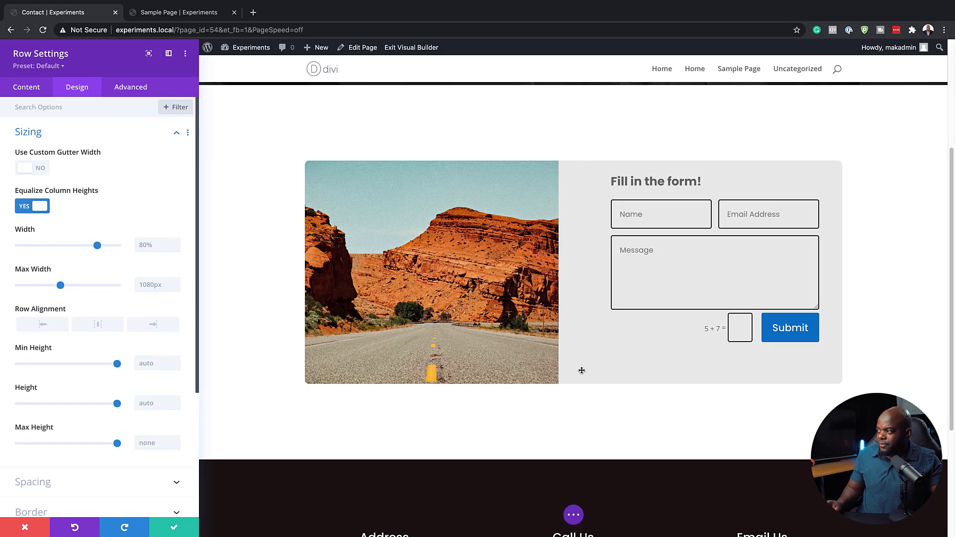
click(42, 169)
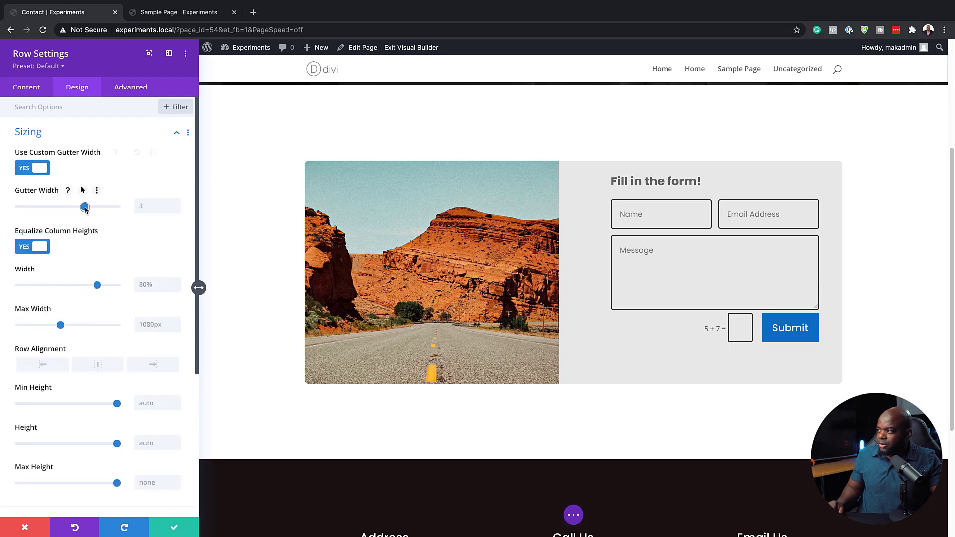
drag(85, 208, 20, 212)
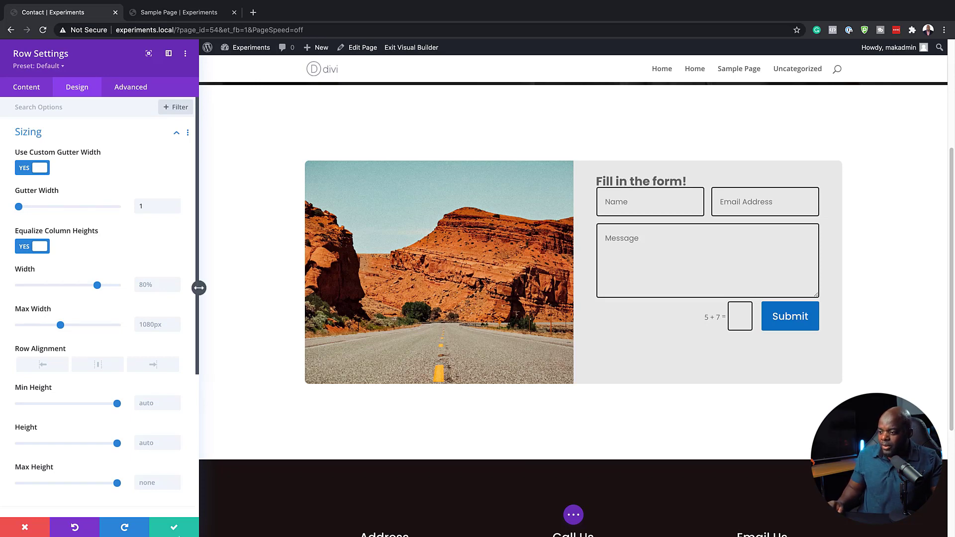
click(174, 528)
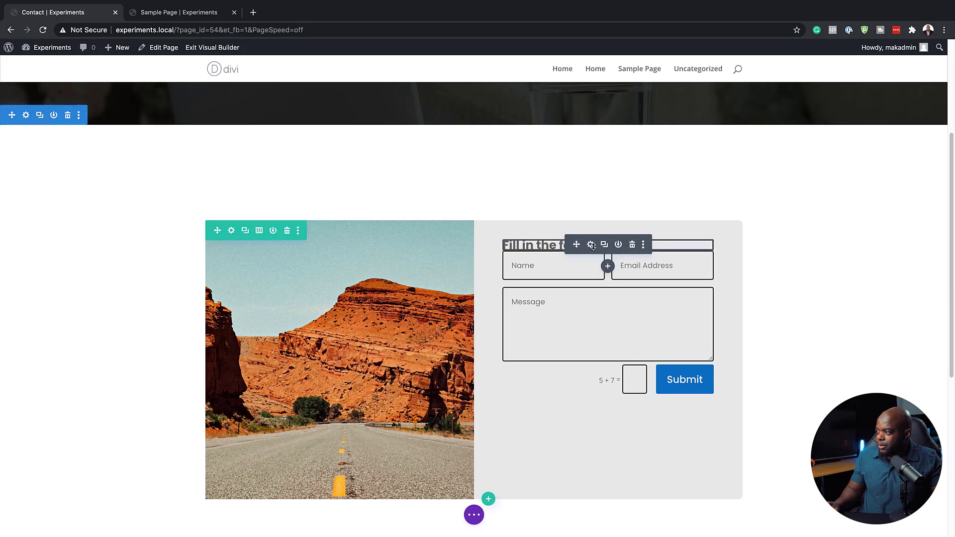
- Give the "Fill in the form!" text module a 26px top margin and a 16px bottom margin
click(590, 245)
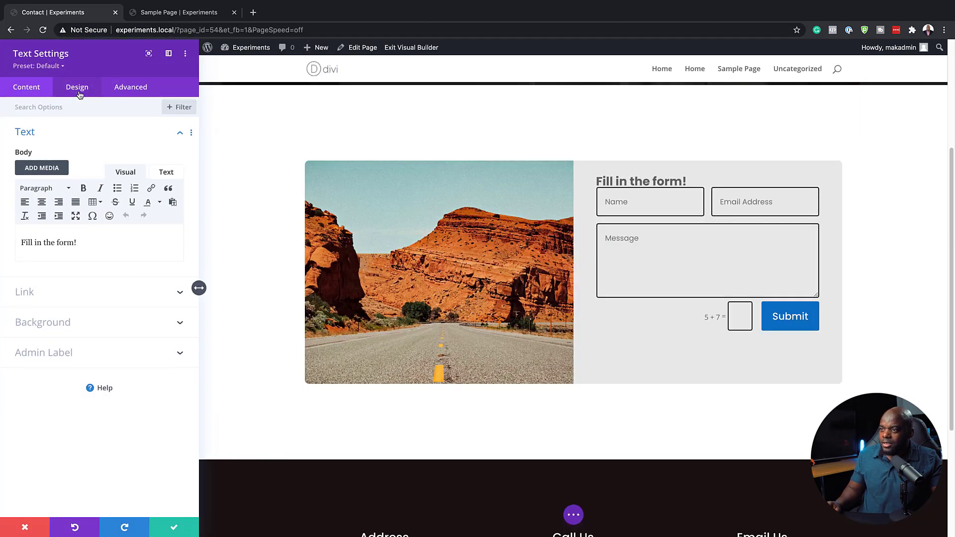
click(78, 89)
click(45, 234)
scroll(40, 248, down, 1)
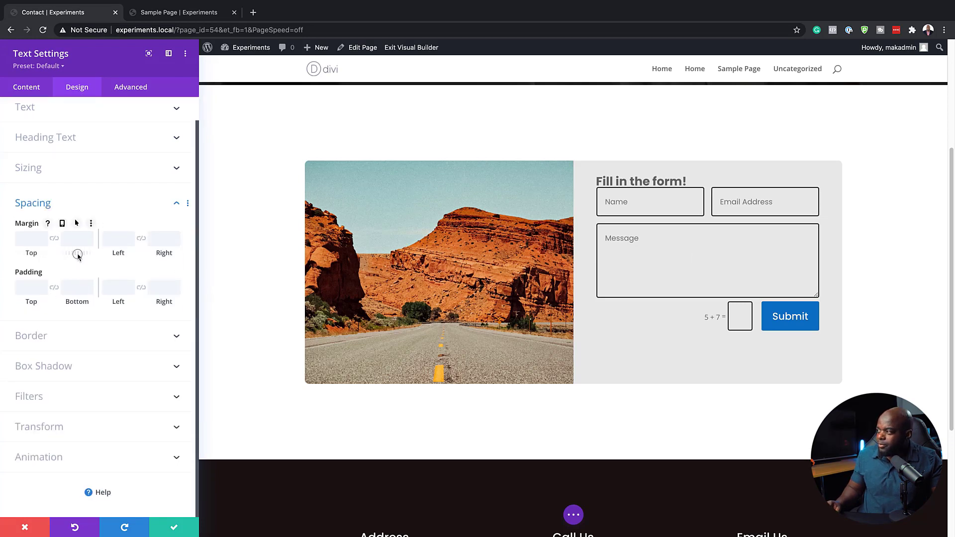
drag(76, 254, 84, 254)
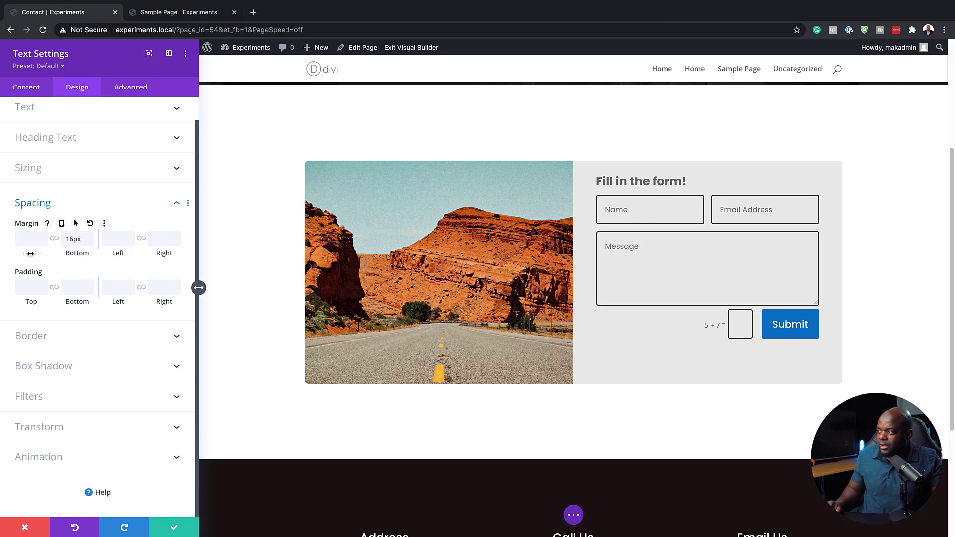
drag(32, 253, 50, 251)
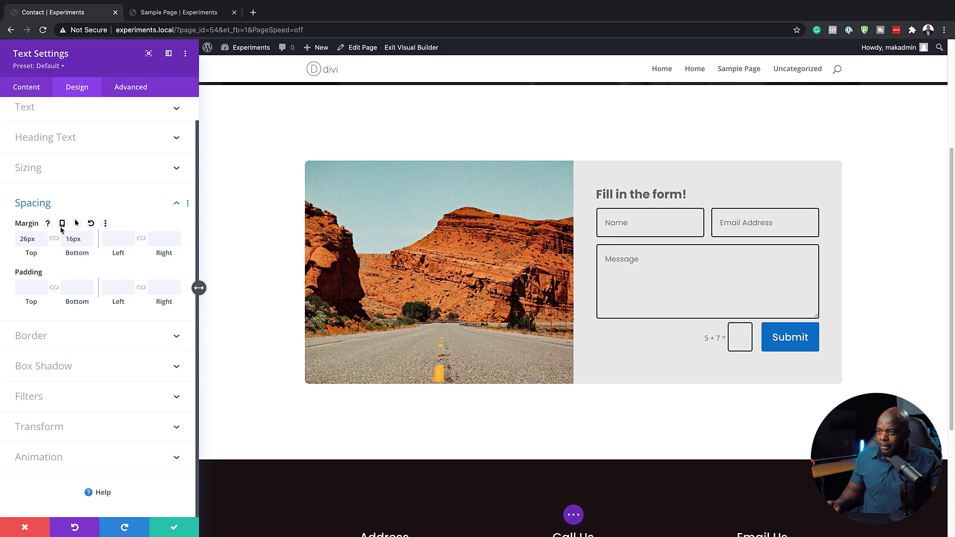
- Enable responsive margins for the form heading, check its tablet and phone layouts, and save the text settings
click(62, 224)
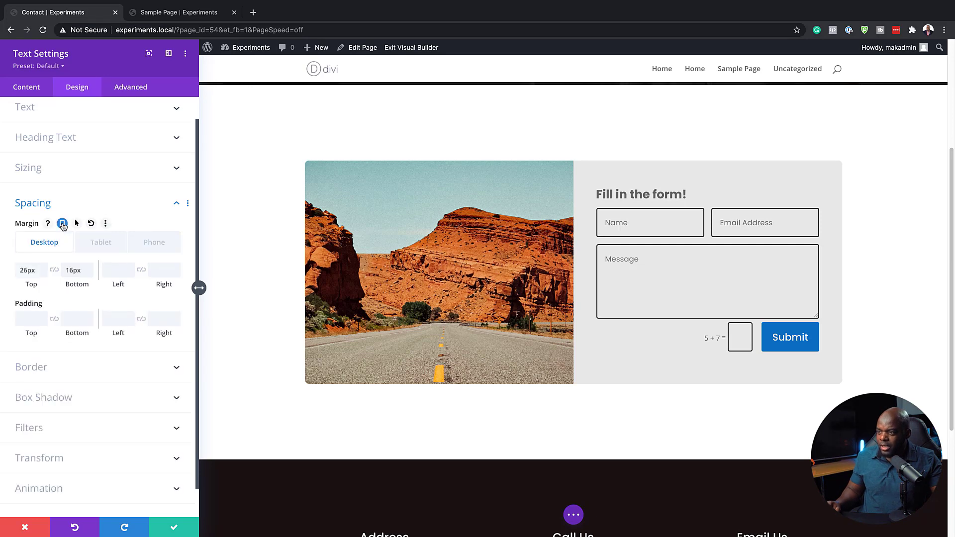
click(108, 248)
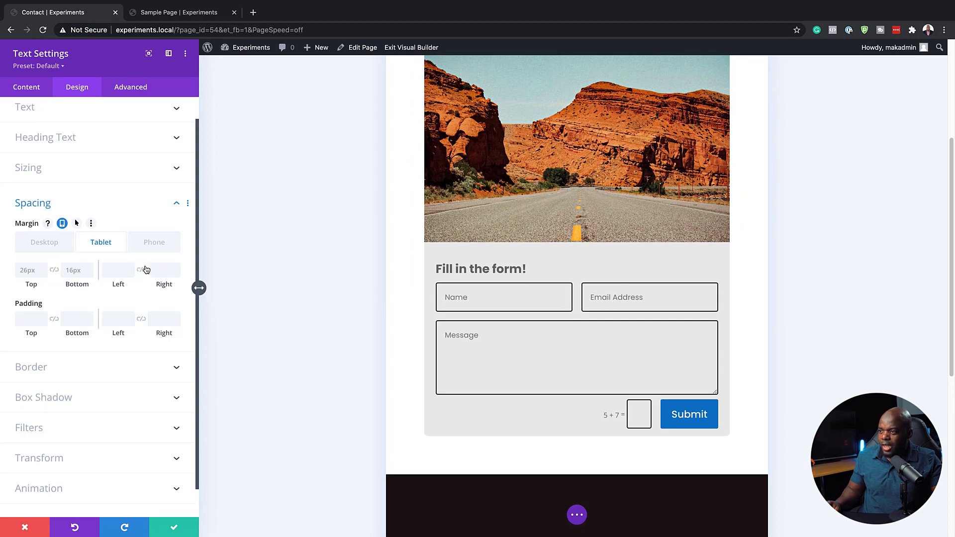
click(153, 245)
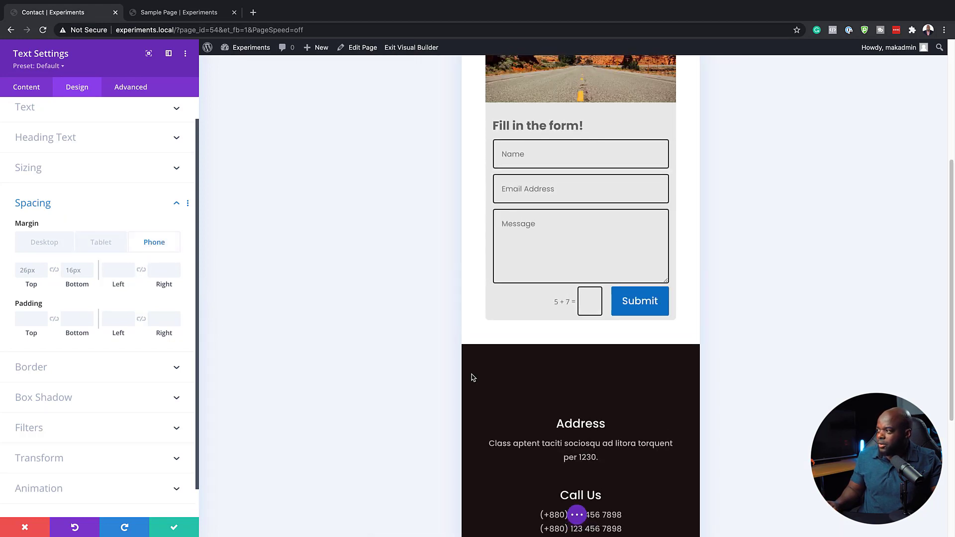
click(47, 243)
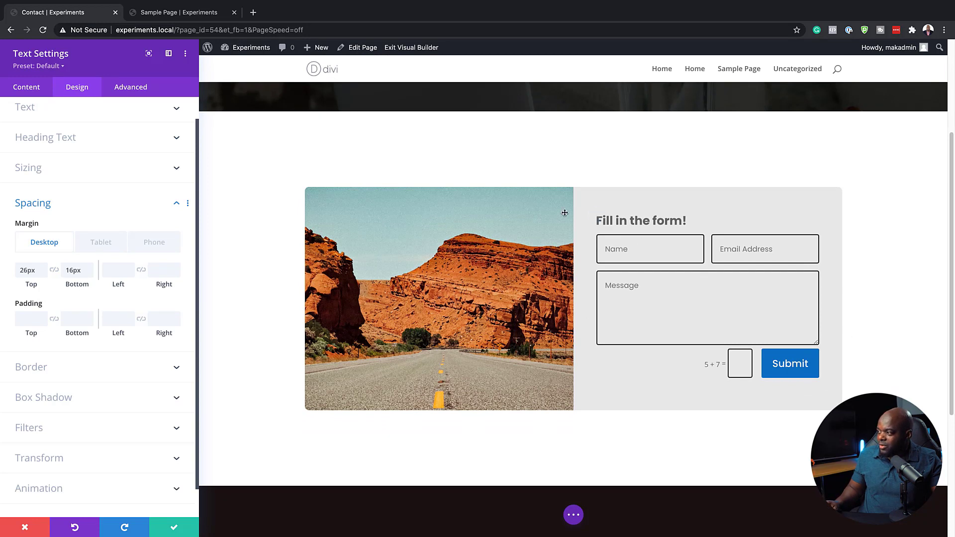
click(22, 89)
click(47, 194)
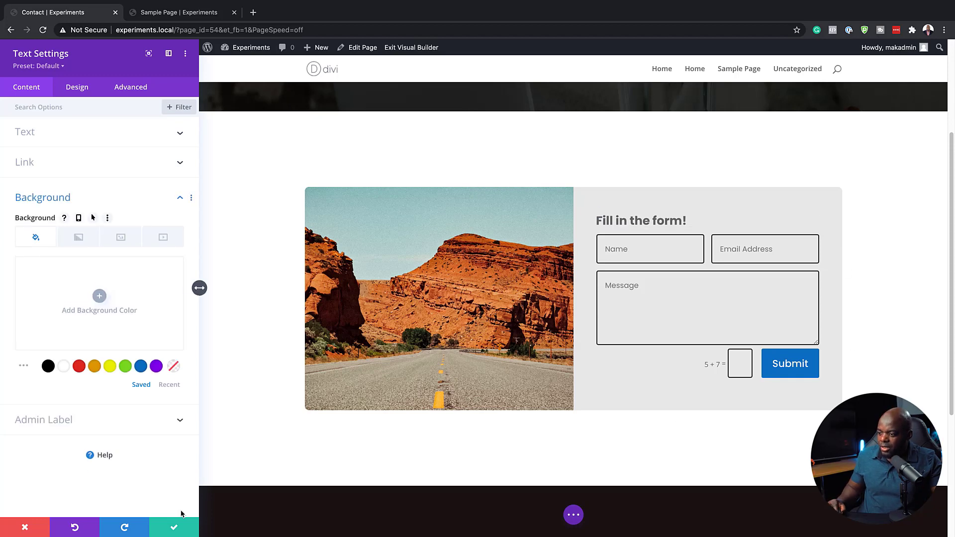
click(174, 529)
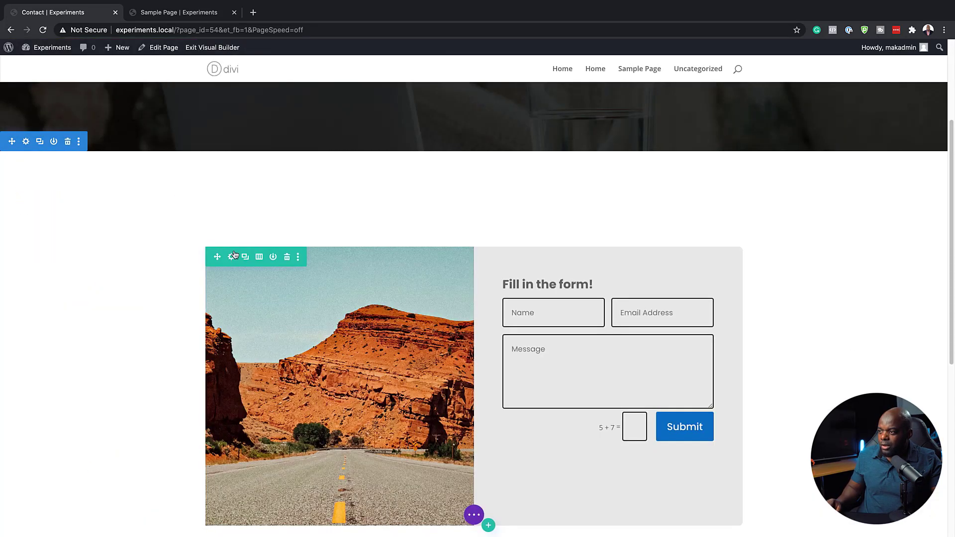
- Try orange, green and white backgrounds on the photo-and-form row, settling on light grey #f4f4f4
click(231, 257)
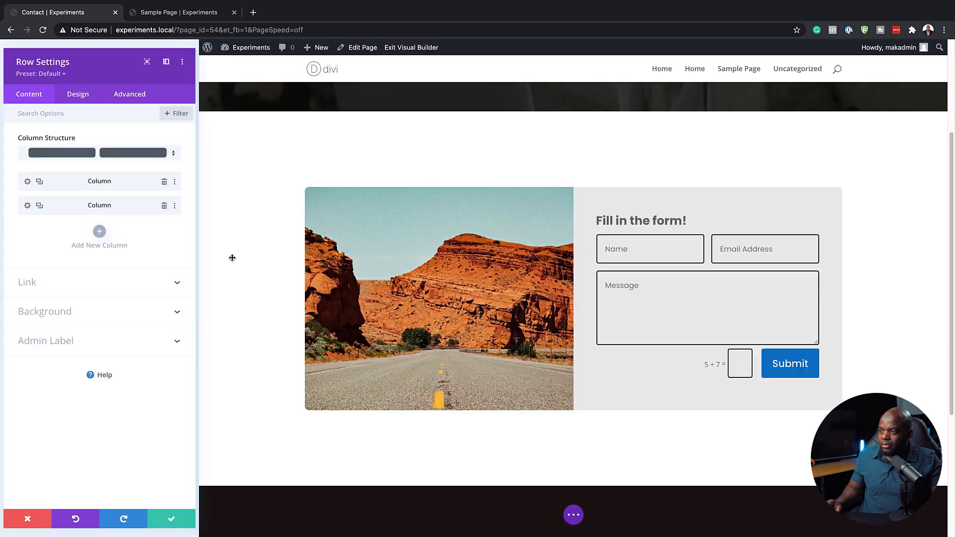
click(37, 312)
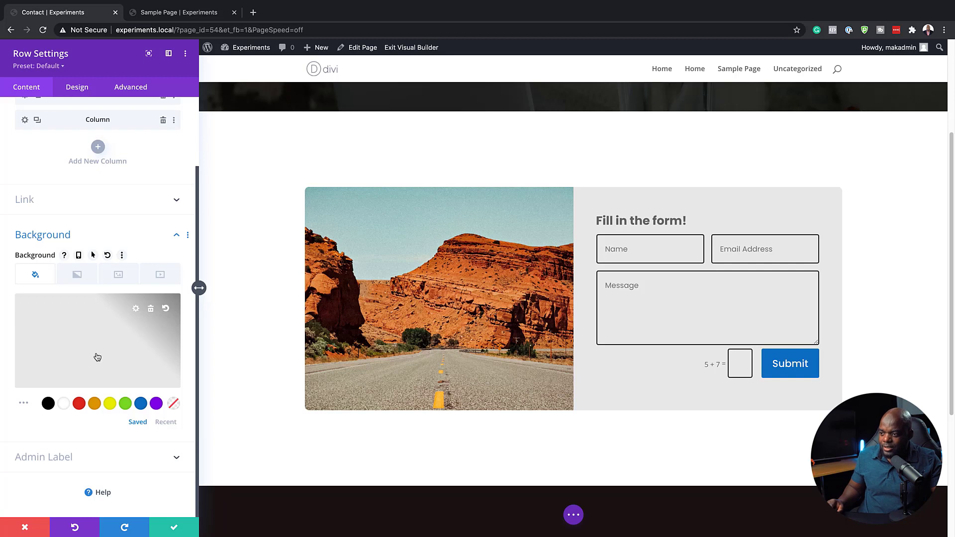
click(95, 403)
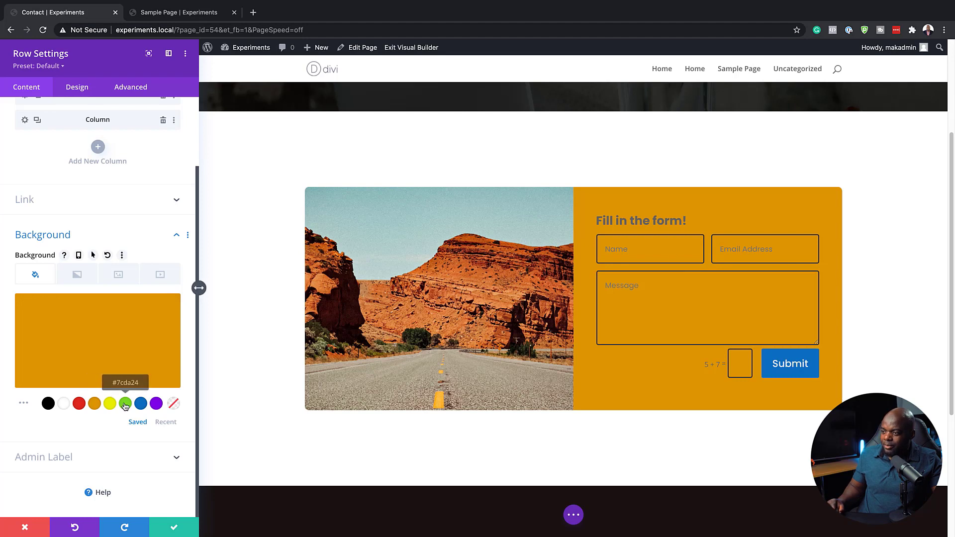
click(125, 405)
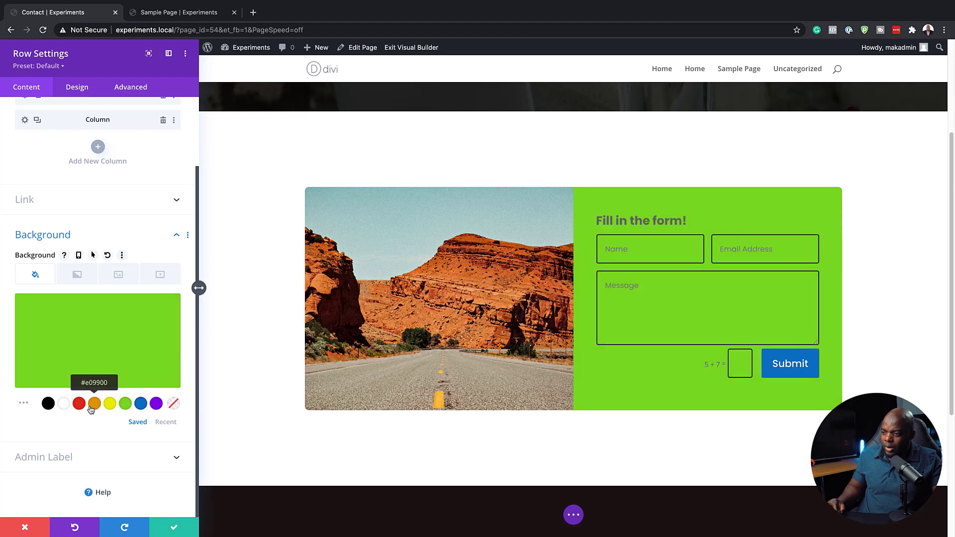
click(64, 405)
click(40, 327)
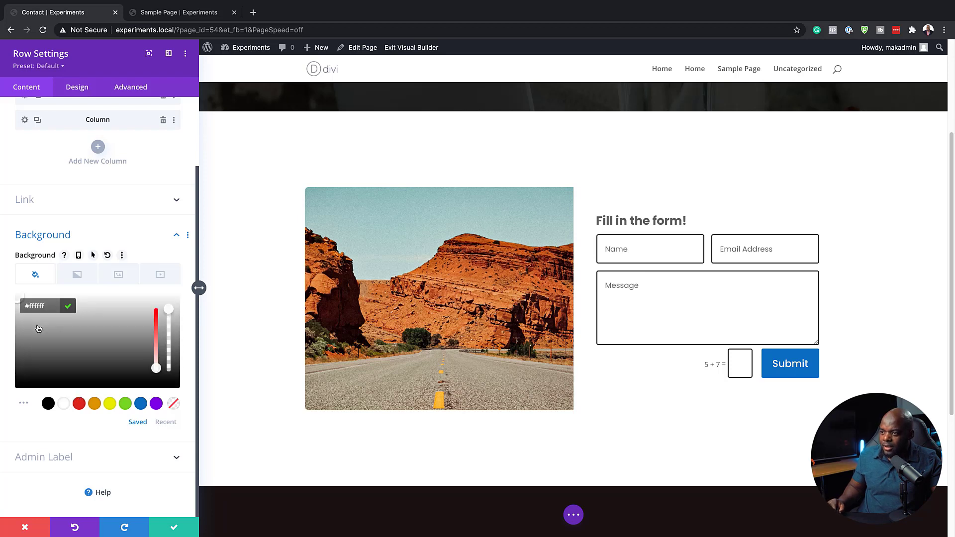
drag(26, 322, 18, 298)
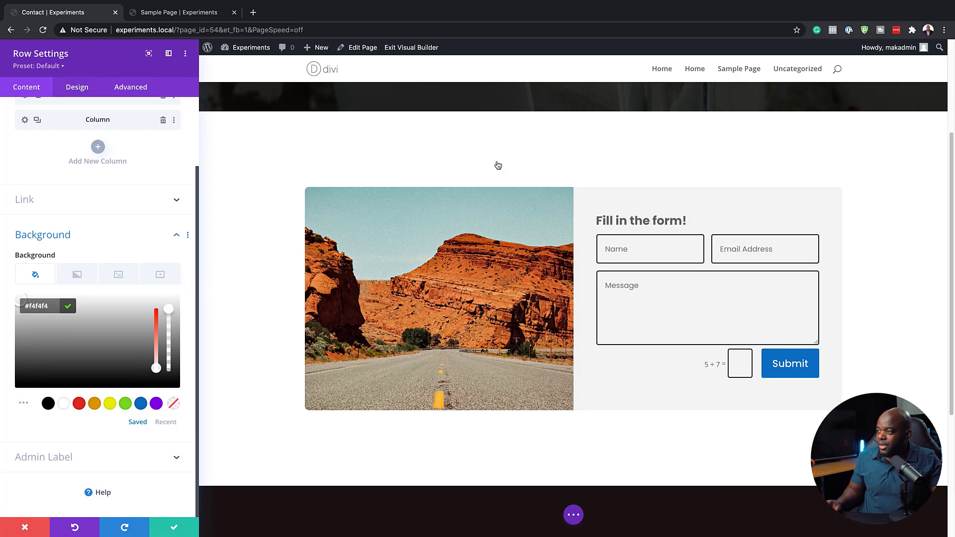
- Set the row's top margin to -238px so it overlaps the "Get in touch!" header section
scroll(493, 210, up, 2)
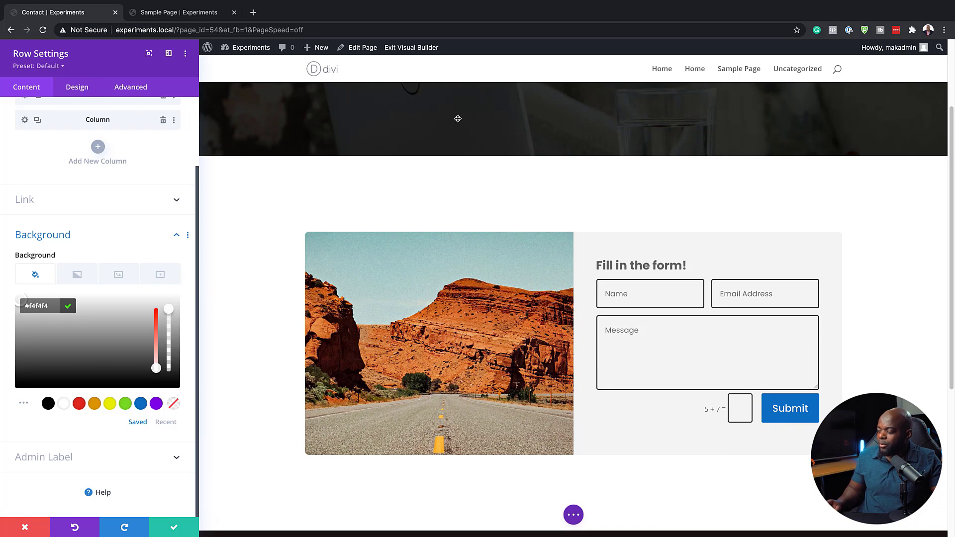
scroll(457, 118, up, 3)
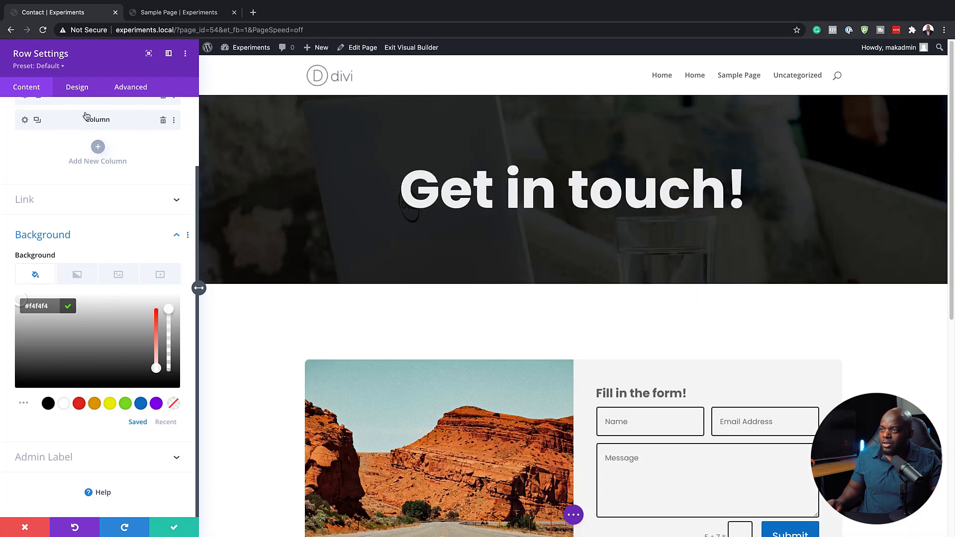
click(78, 88)
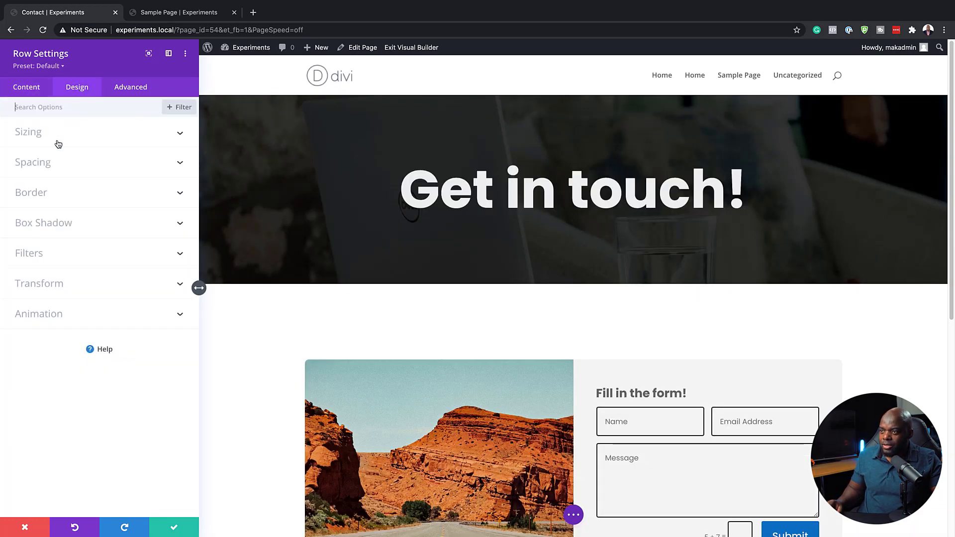
click(42, 164)
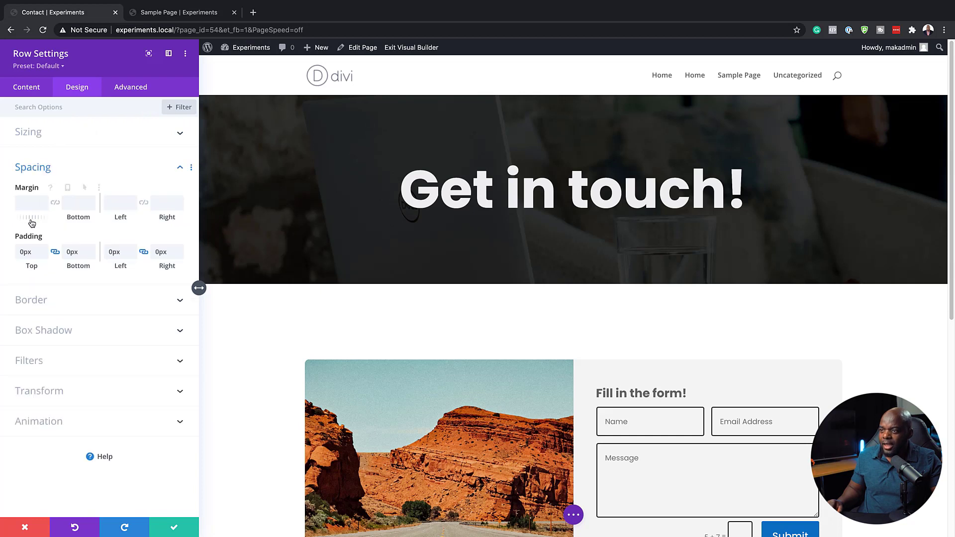
drag(31, 219, 6, 218)
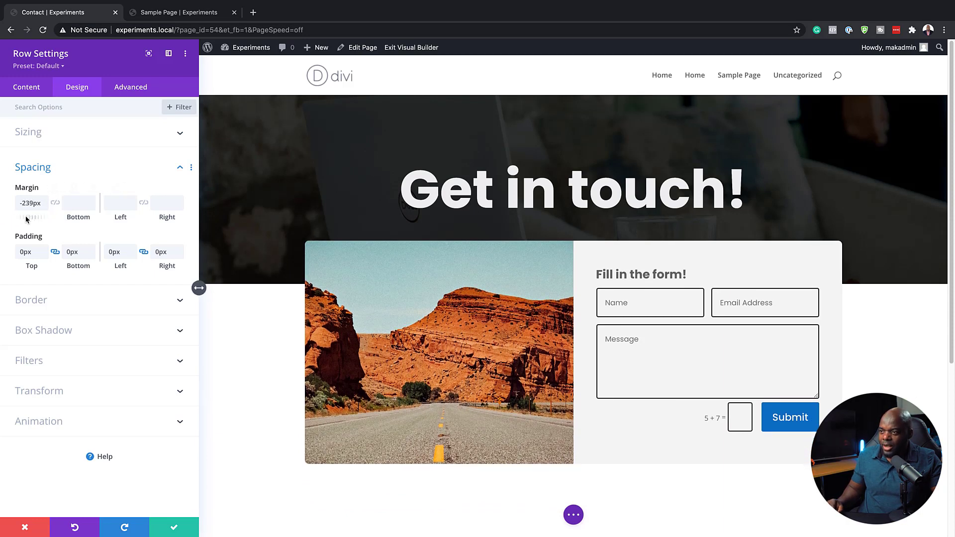
click(44, 200)
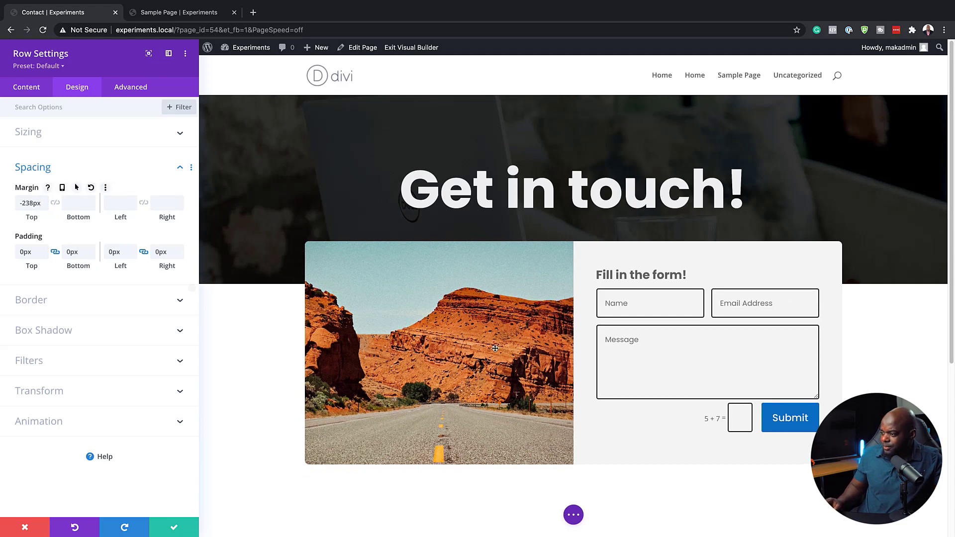
scroll(738, 453, down, 4)
scroll(738, 453, up, 3)
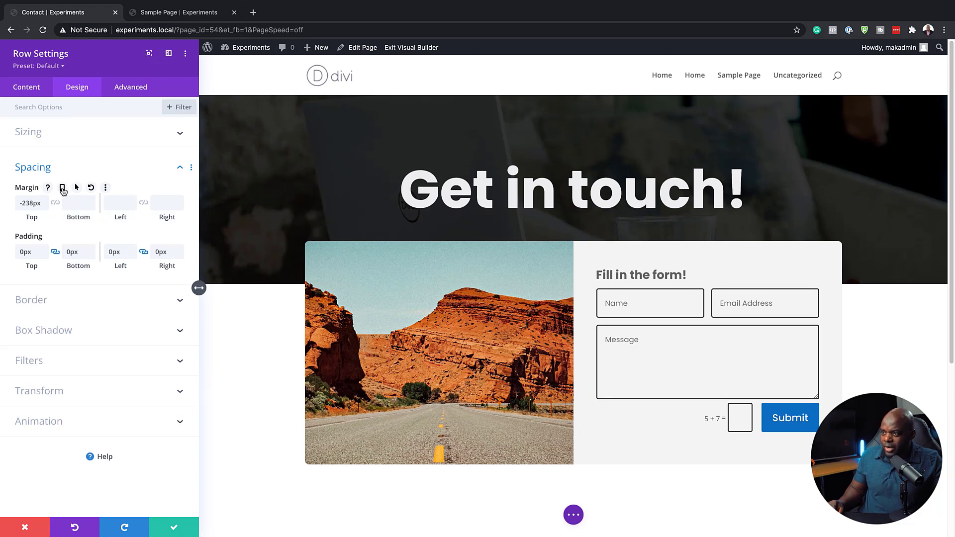
- Enable responsive margins for the row and set its tablet top margin to -126px
click(63, 188)
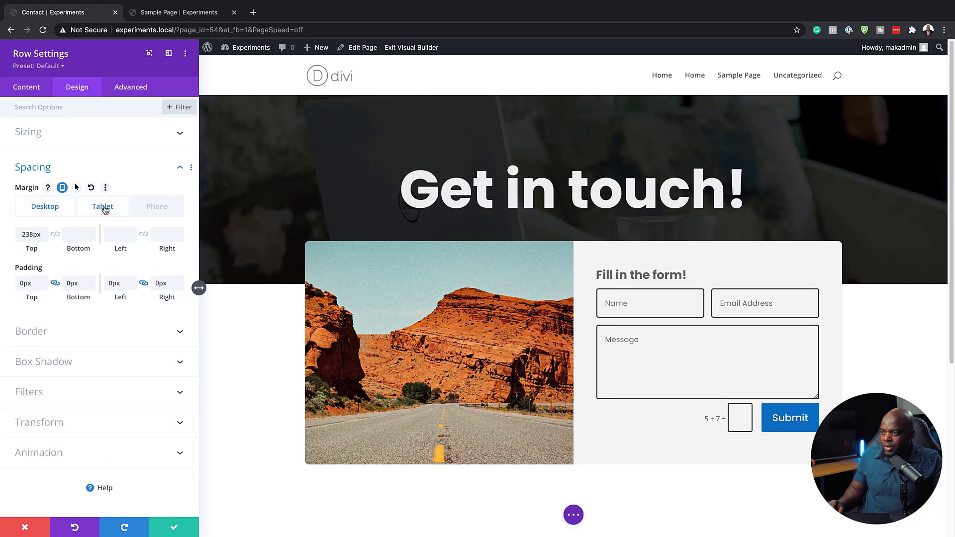
click(104, 208)
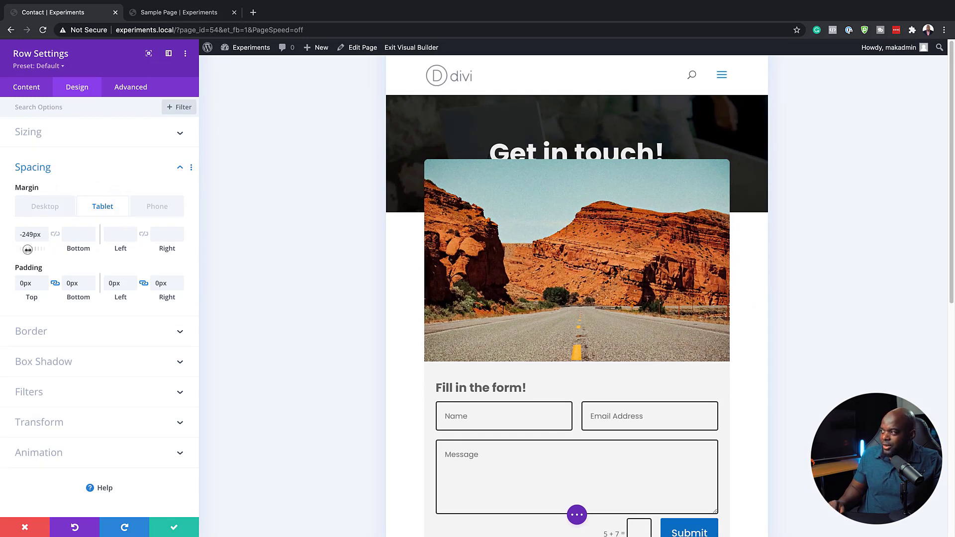
drag(28, 248, 192, 286)
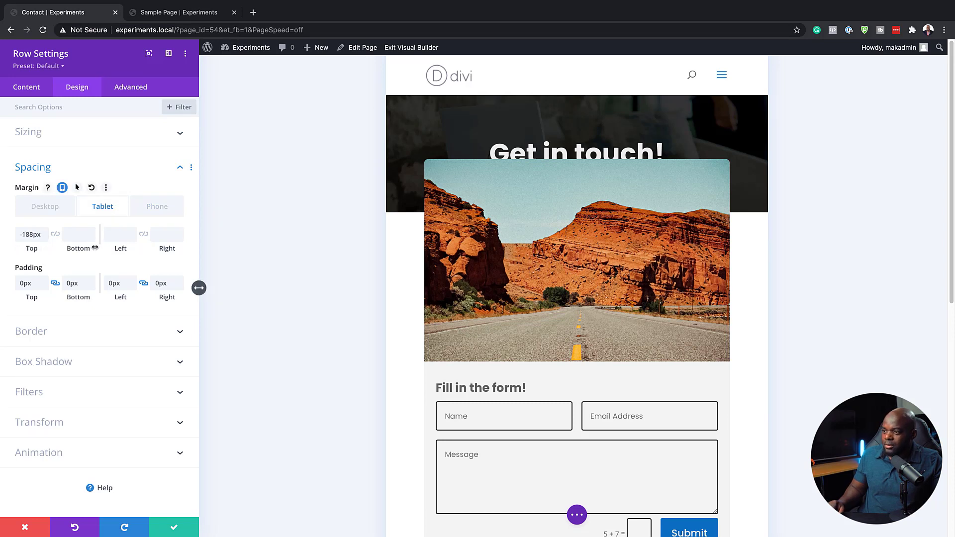
drag(89, 249, 103, 249)
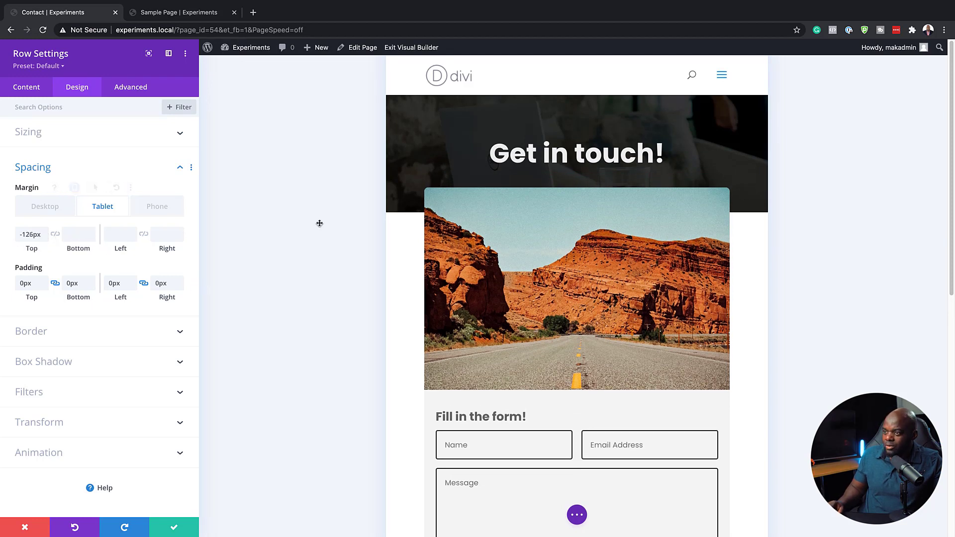
- Set the row's phone top margin to -85px, recheck the tablet and desktop layouts, and save the row settings
click(159, 206)
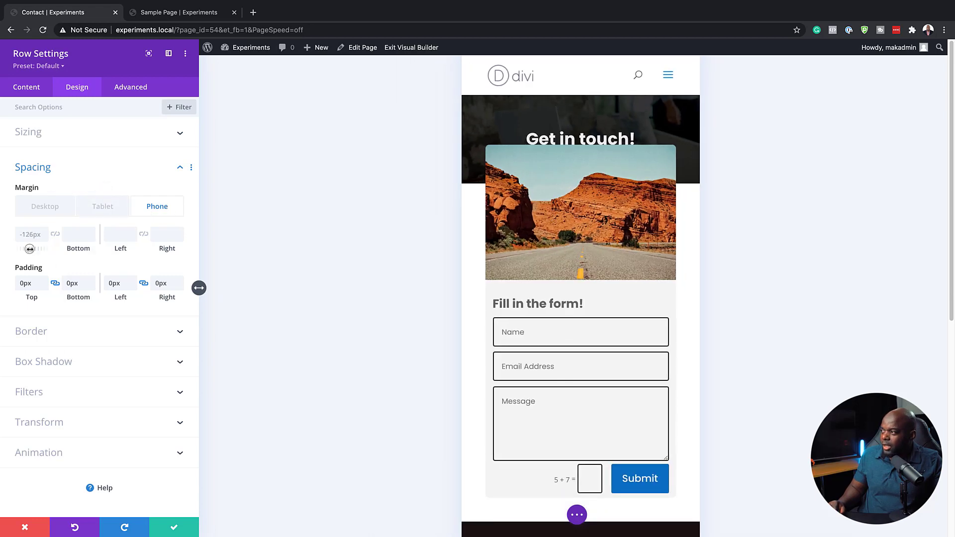
drag(30, 250, 96, 248)
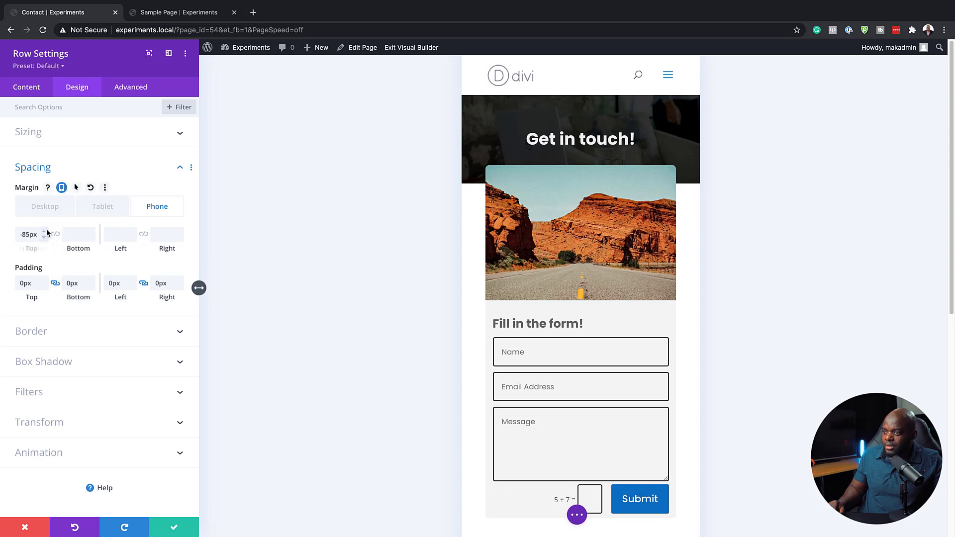
click(116, 209)
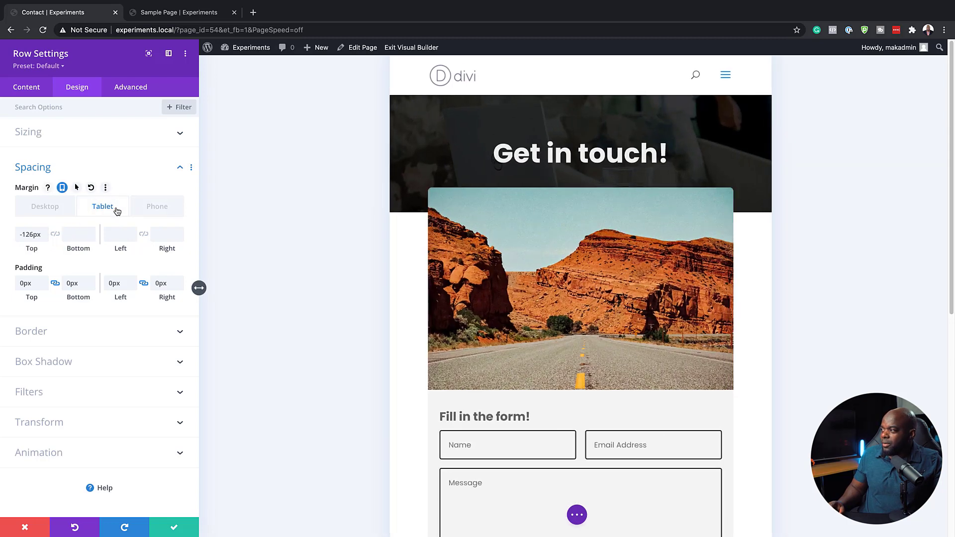
click(46, 210)
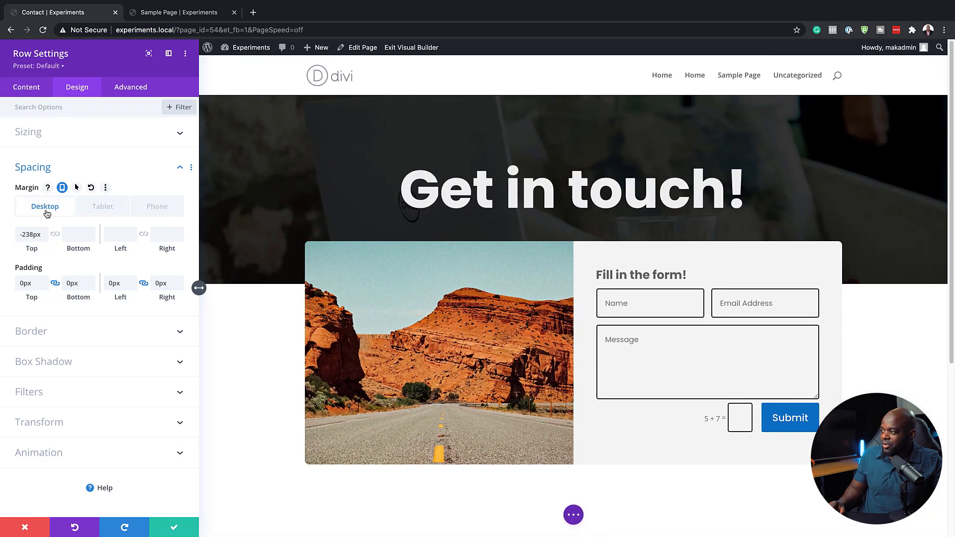
click(173, 530)
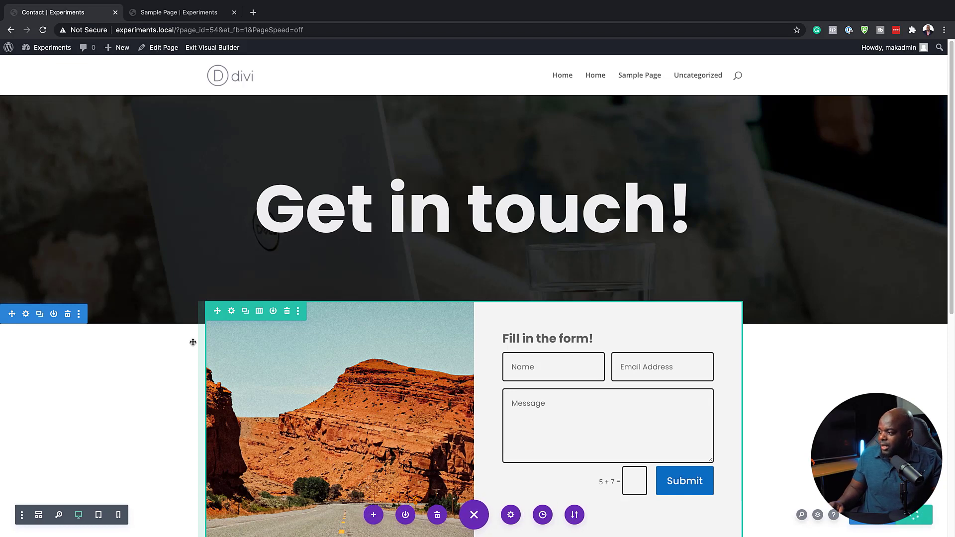
- Apply the first box shadow preset, a soft shadow on all sides, to the photo-and-form row
scroll(193, 341, down, 3)
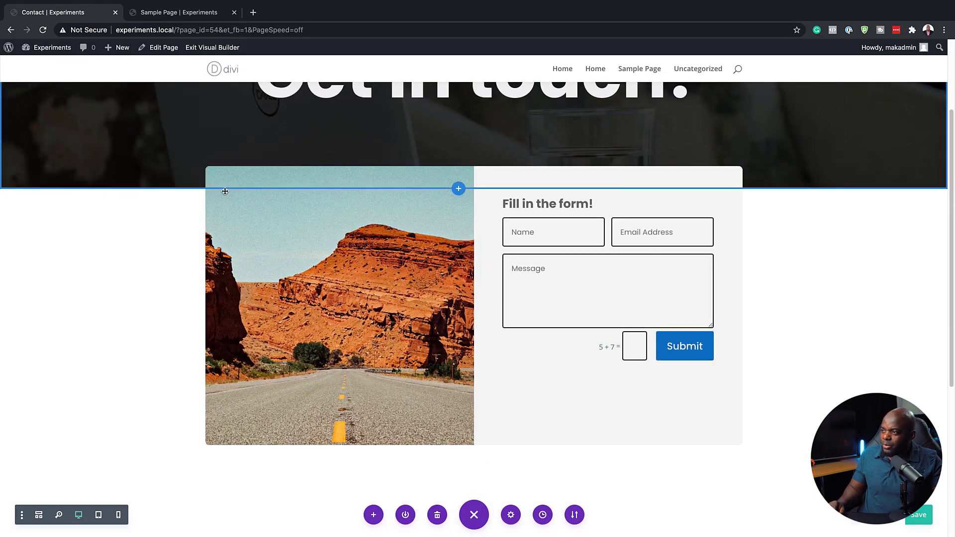
click(232, 178)
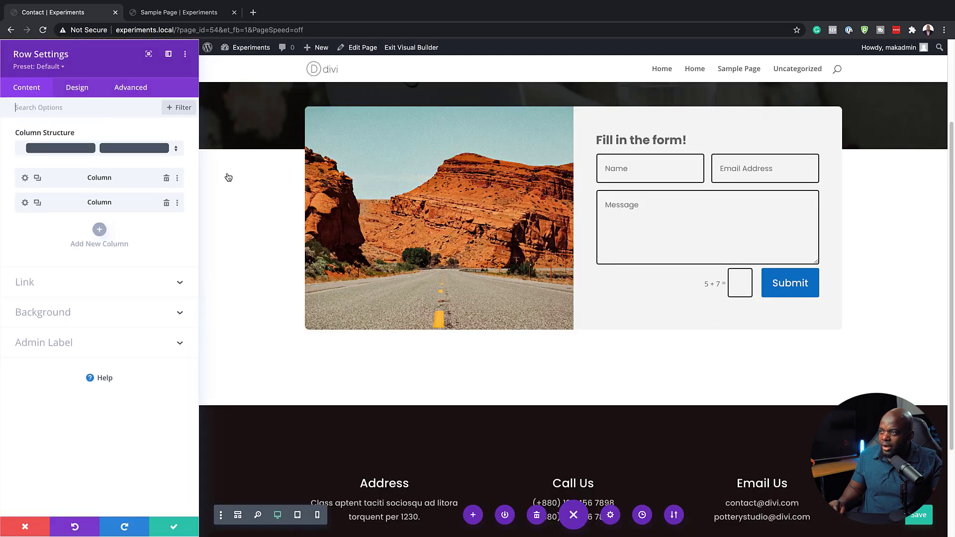
click(84, 91)
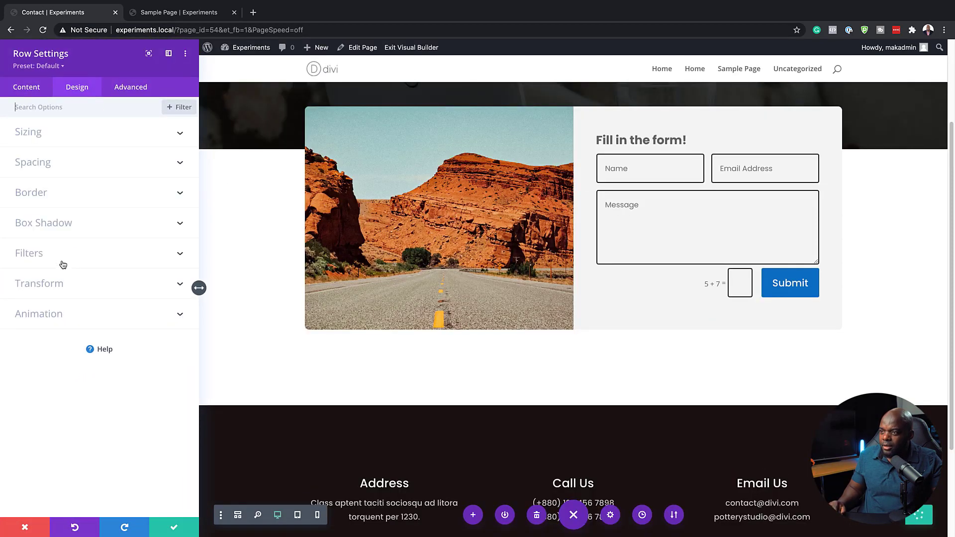
click(57, 222)
click(79, 277)
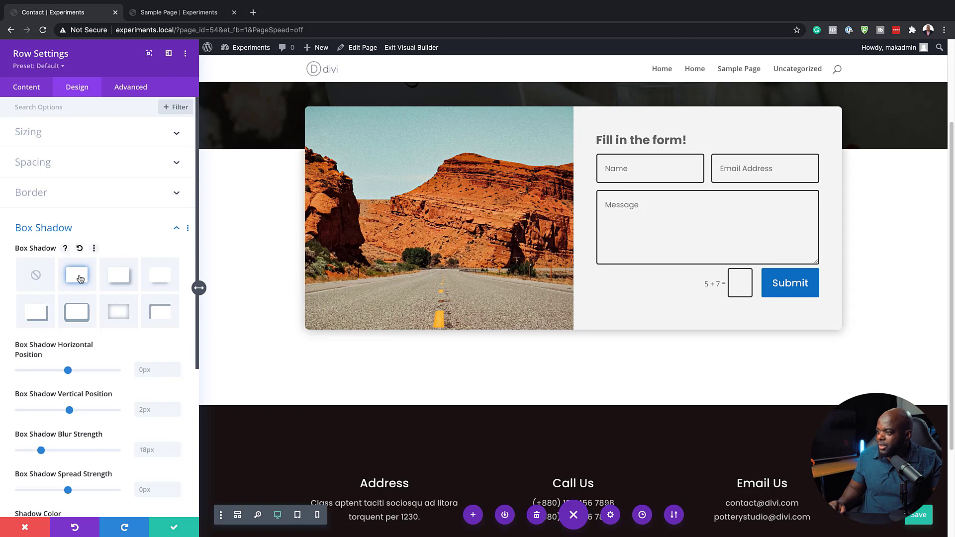
scroll(291, 329, up, 1)
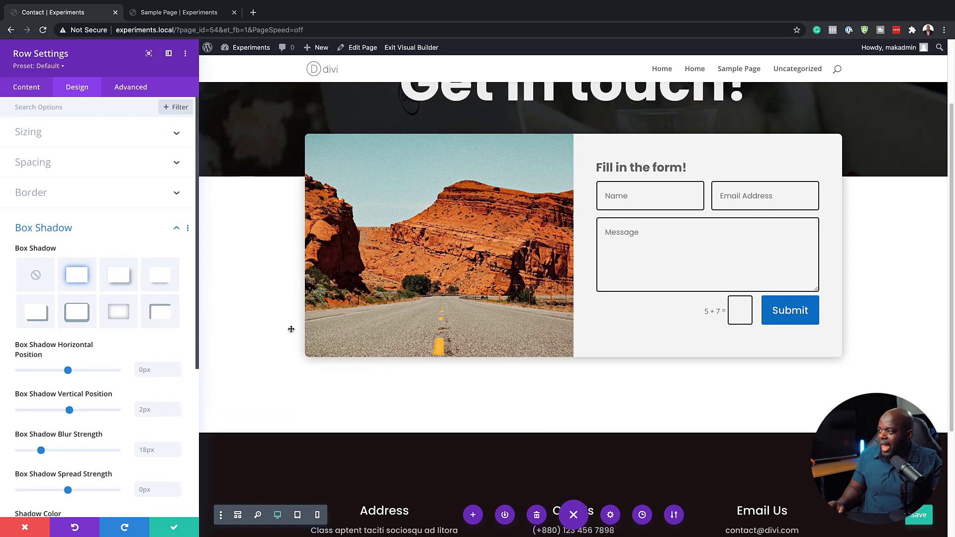
scroll(291, 329, up, 2)
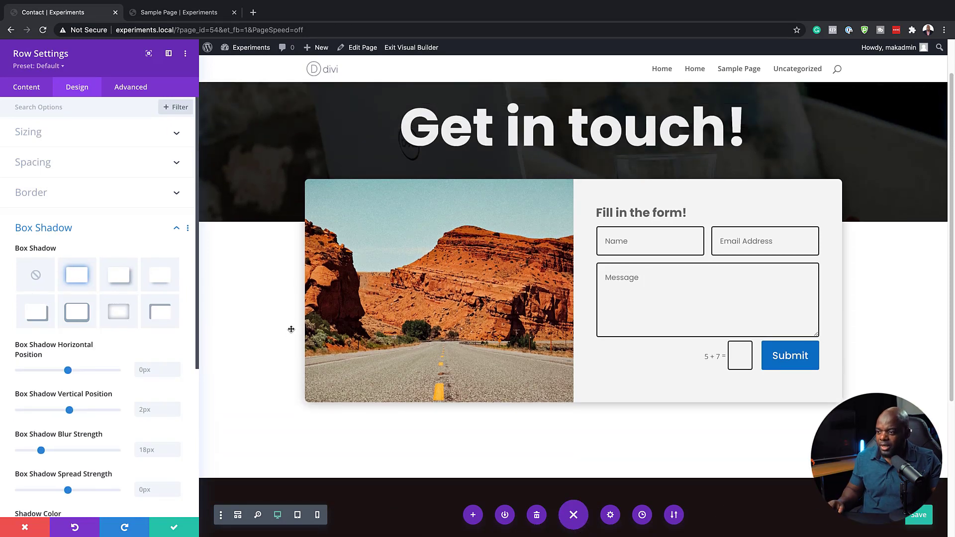
- Set the row shadow's blur strength to 80px and its spread strength to about -19px, and save the row settings
double_click(152, 450)
text(80)
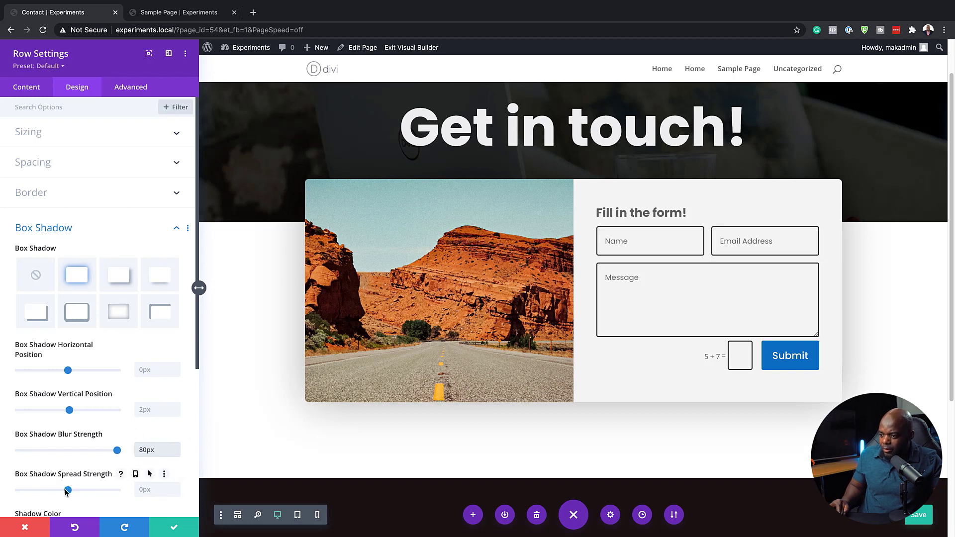
drag(68, 490, 57, 492)
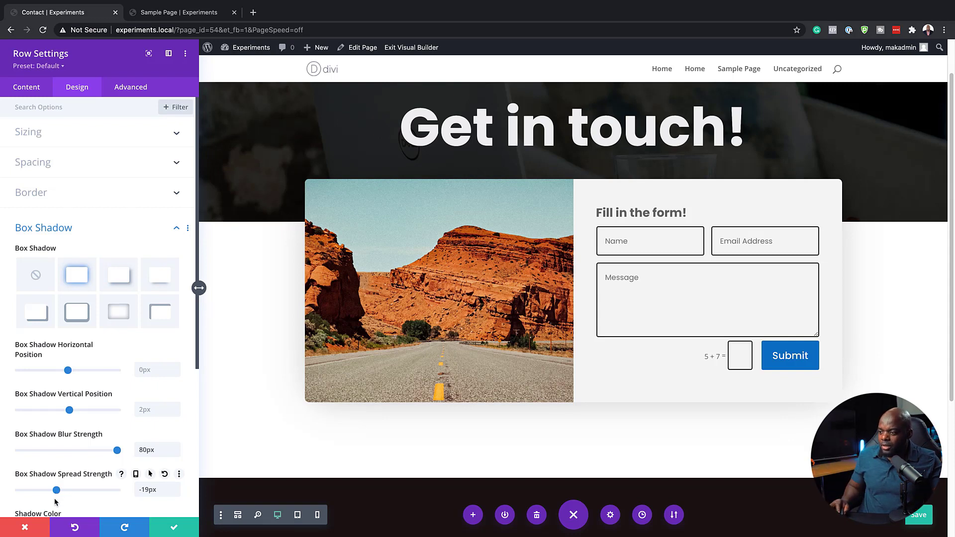
click(176, 492)
click(174, 528)
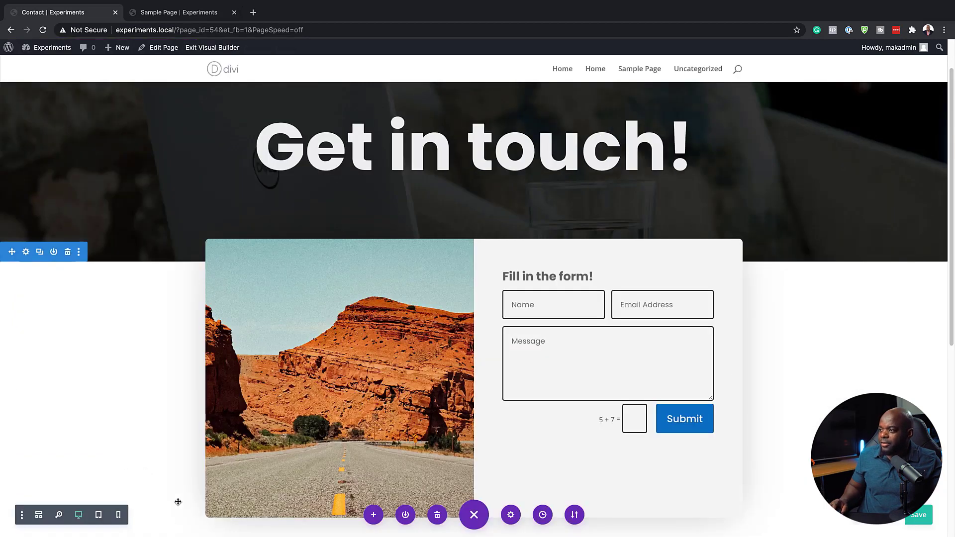
- Return to the "Get in touch!" header and save the contact page
drag(609, 246, 607, 298)
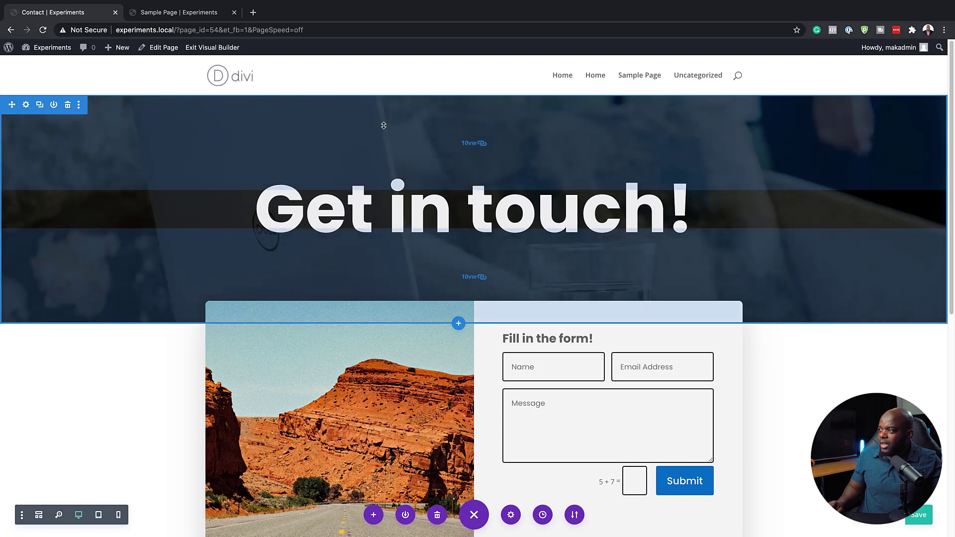
drag(382, 125, 384, 123)
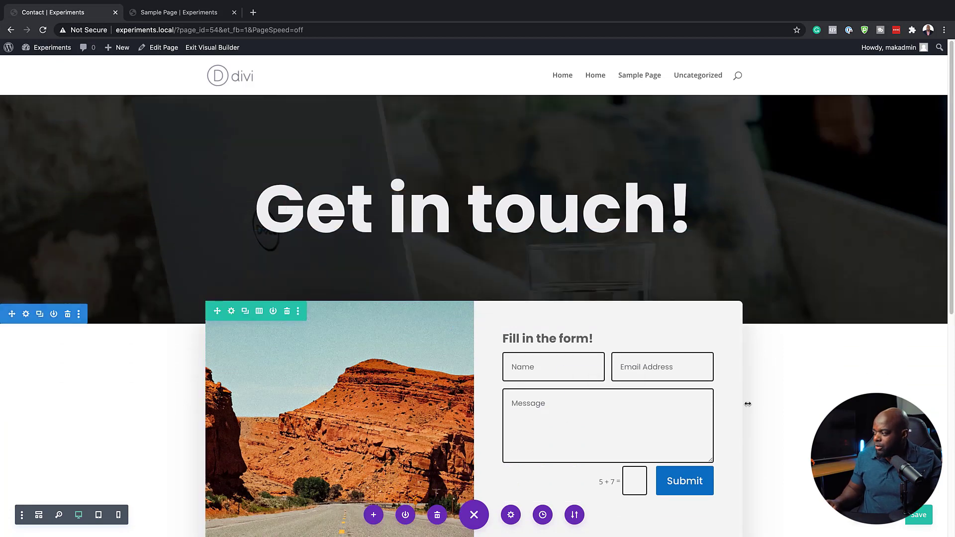
click(918, 516)
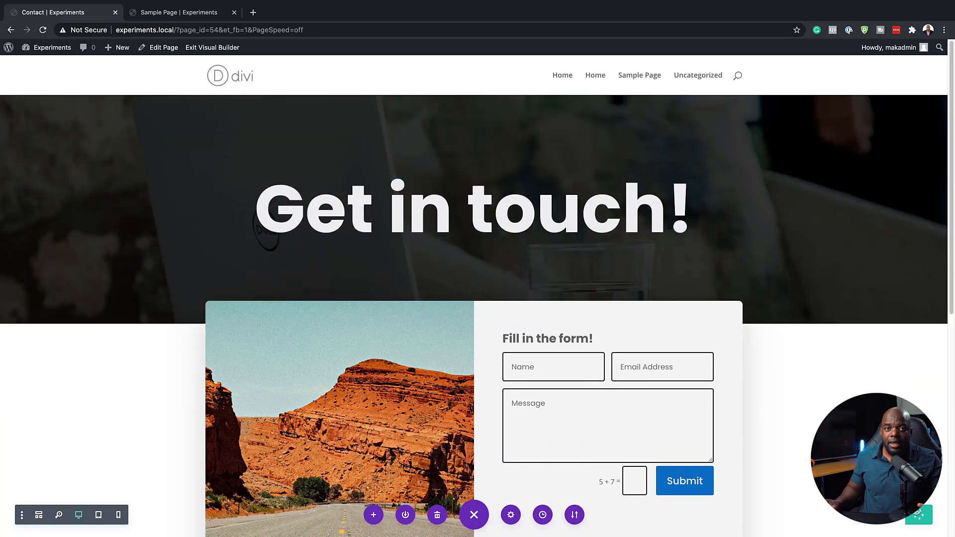
- Exit the Visual Builder and review the published contact page from its header down to the footer
click(220, 48)
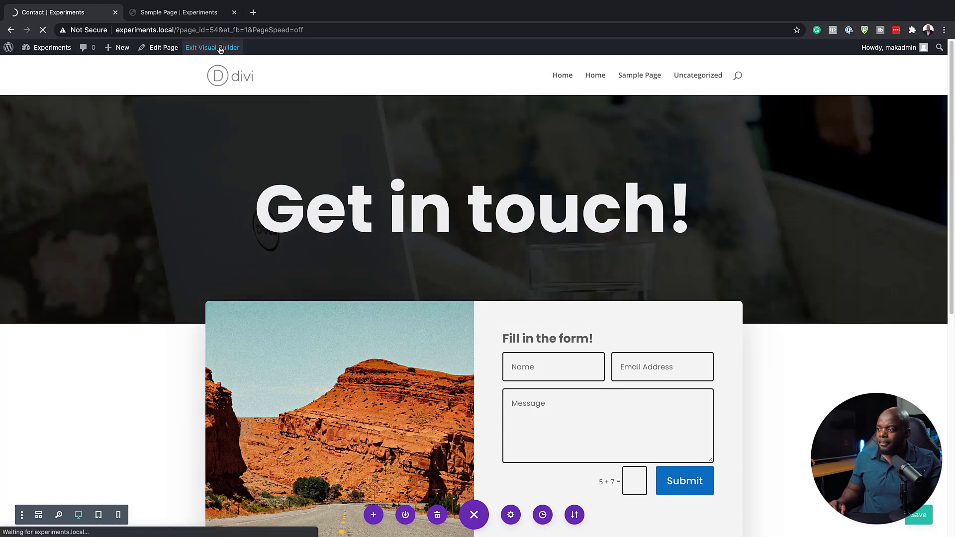
scroll(156, 233, down, 3)
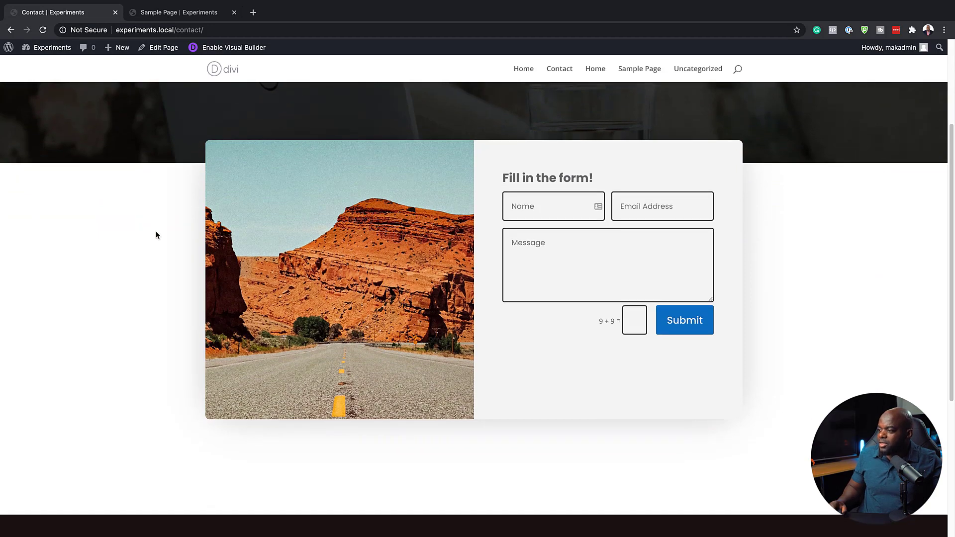
scroll(156, 235, down, 2)
scroll(156, 234, down, 3)
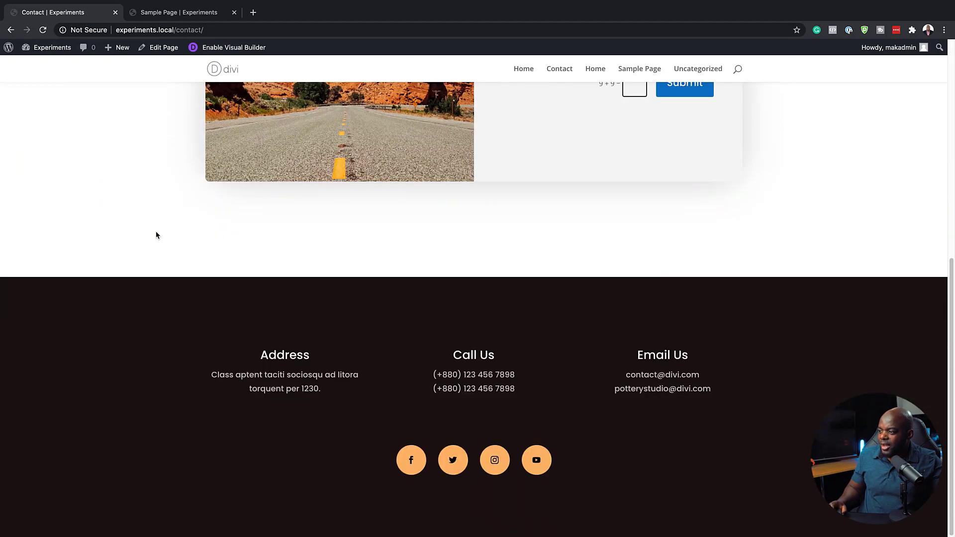
scroll(156, 235, up, 10)
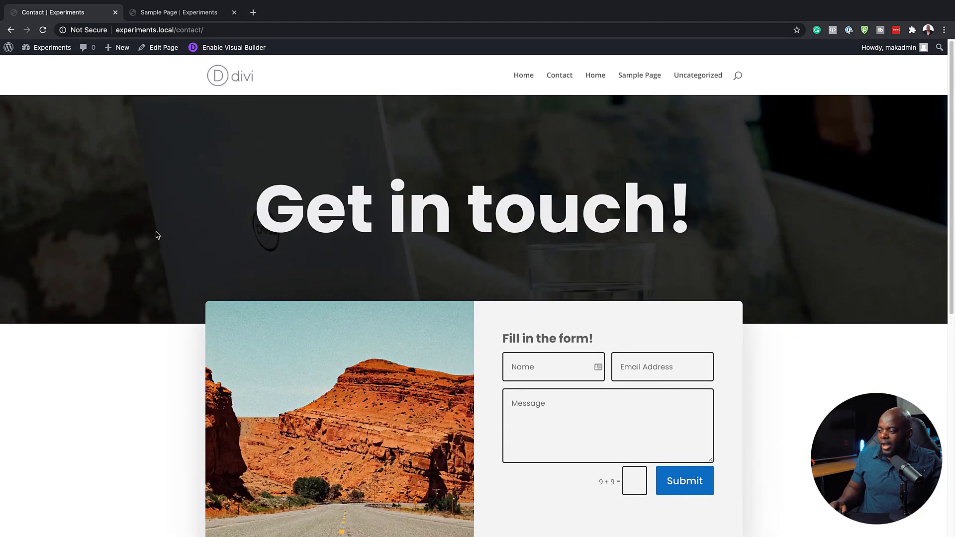